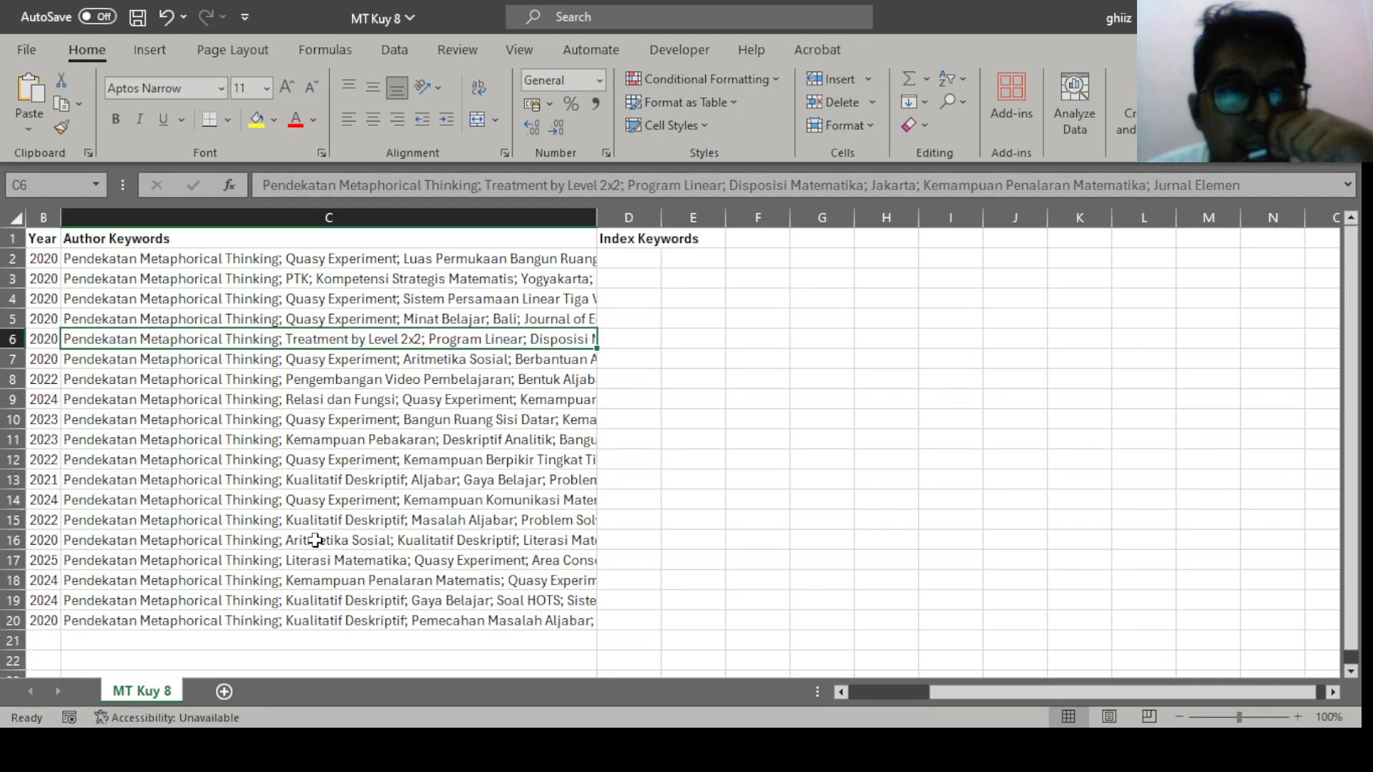
Review the Authors, Year and Author Keywords columns, including the full keyword list in C2.
{"action": "left_click", "coordinate": [120, 258]}
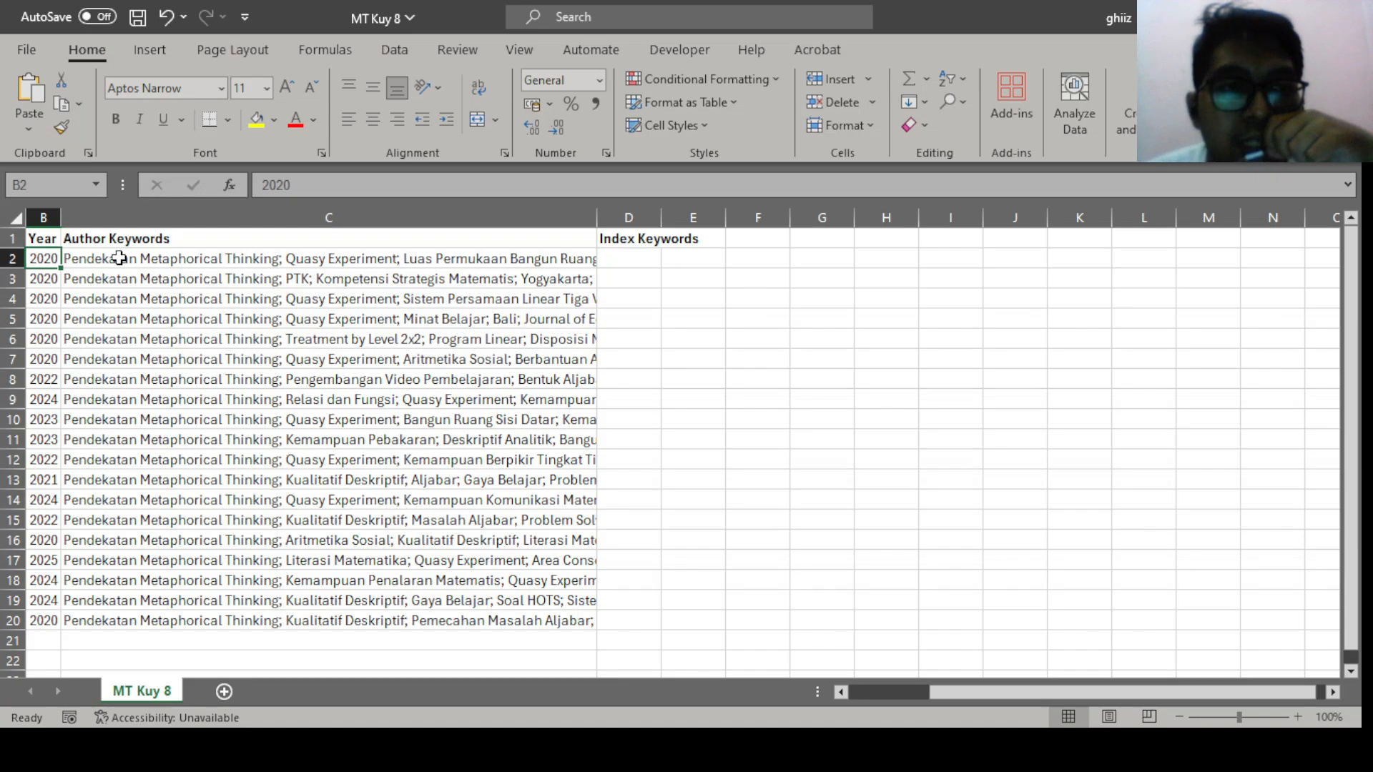
{"action": "key", "text": "Left"}
{"action": "key", "text": "Up"}
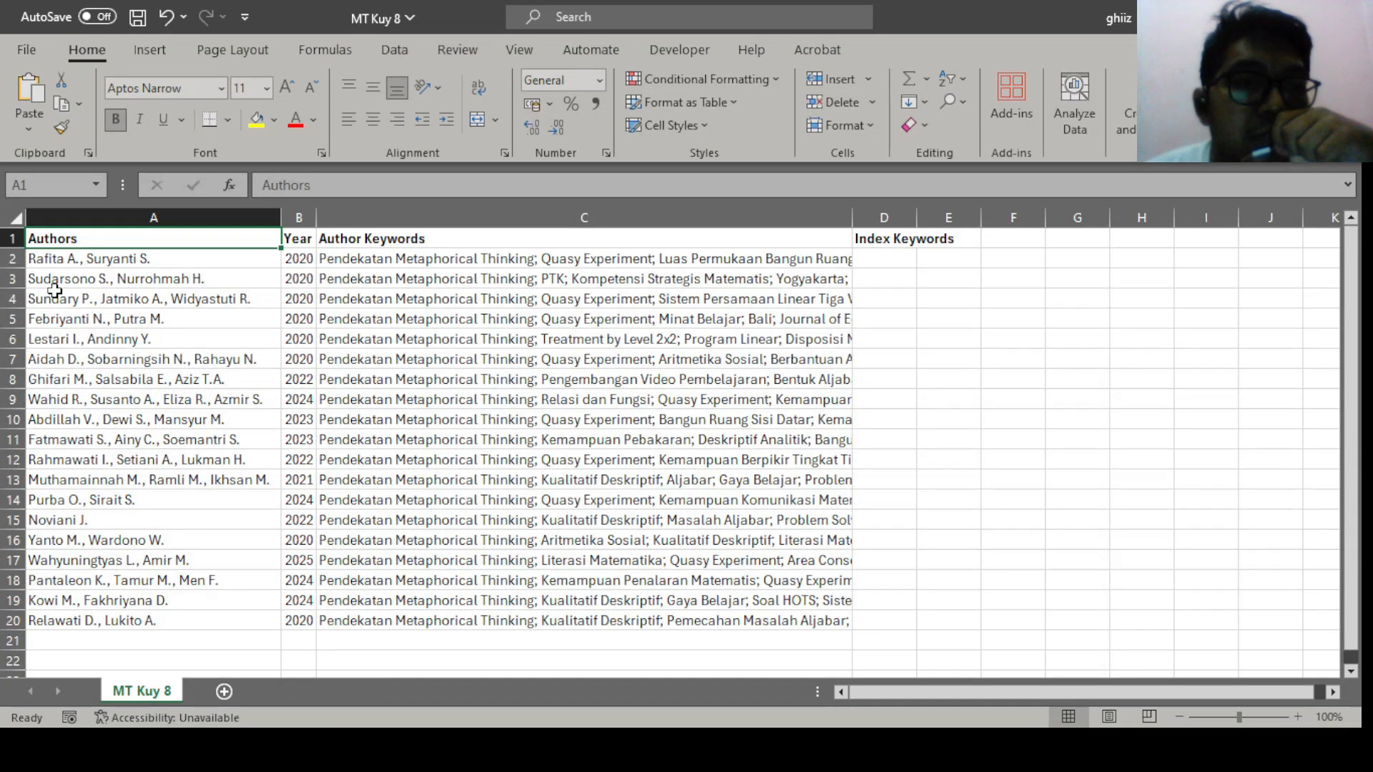
{"action": "left_click", "coordinate": [64, 386]}
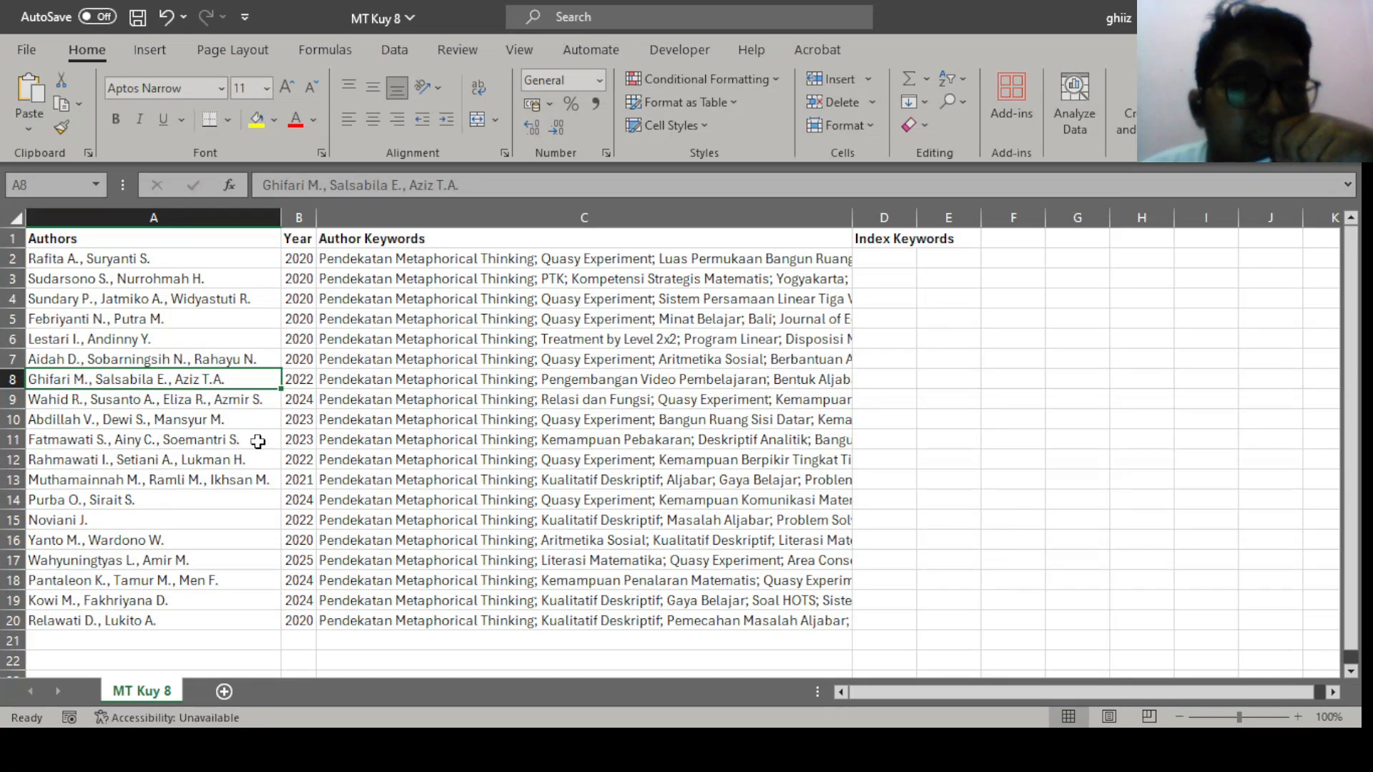
{"action": "left_click", "coordinate": [301, 259]}
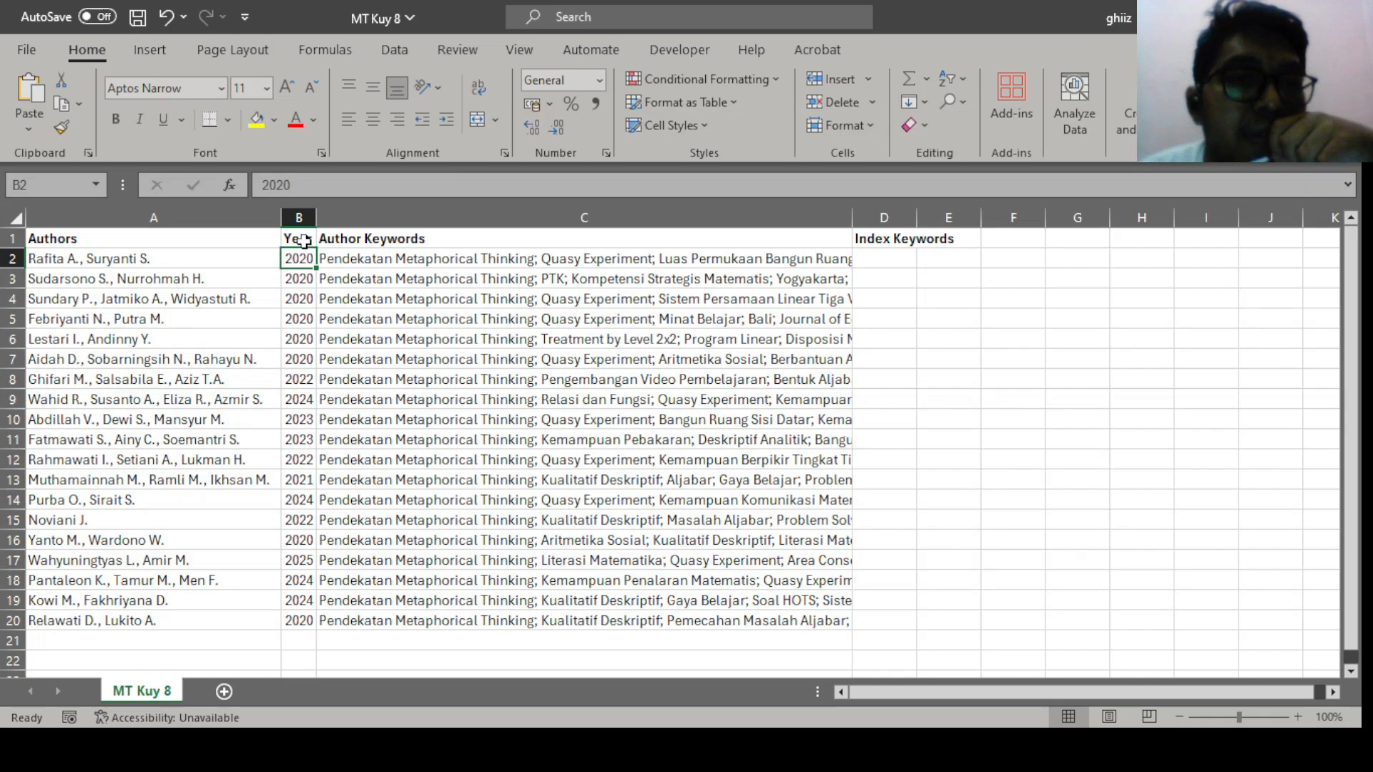
{"action": "left_click", "coordinate": [304, 240]}
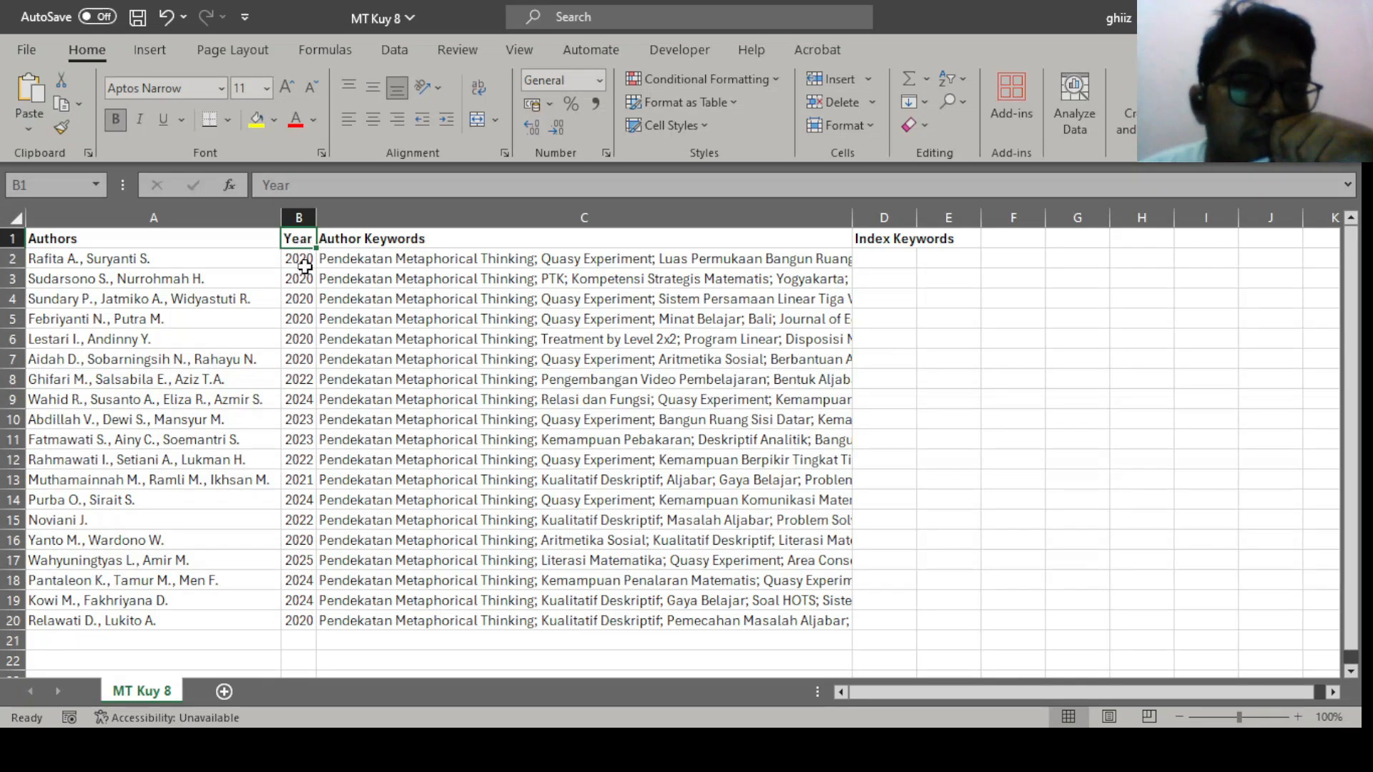
{"action": "left_click", "coordinate": [391, 239]}
{"action": "left_click", "coordinate": [391, 258]}
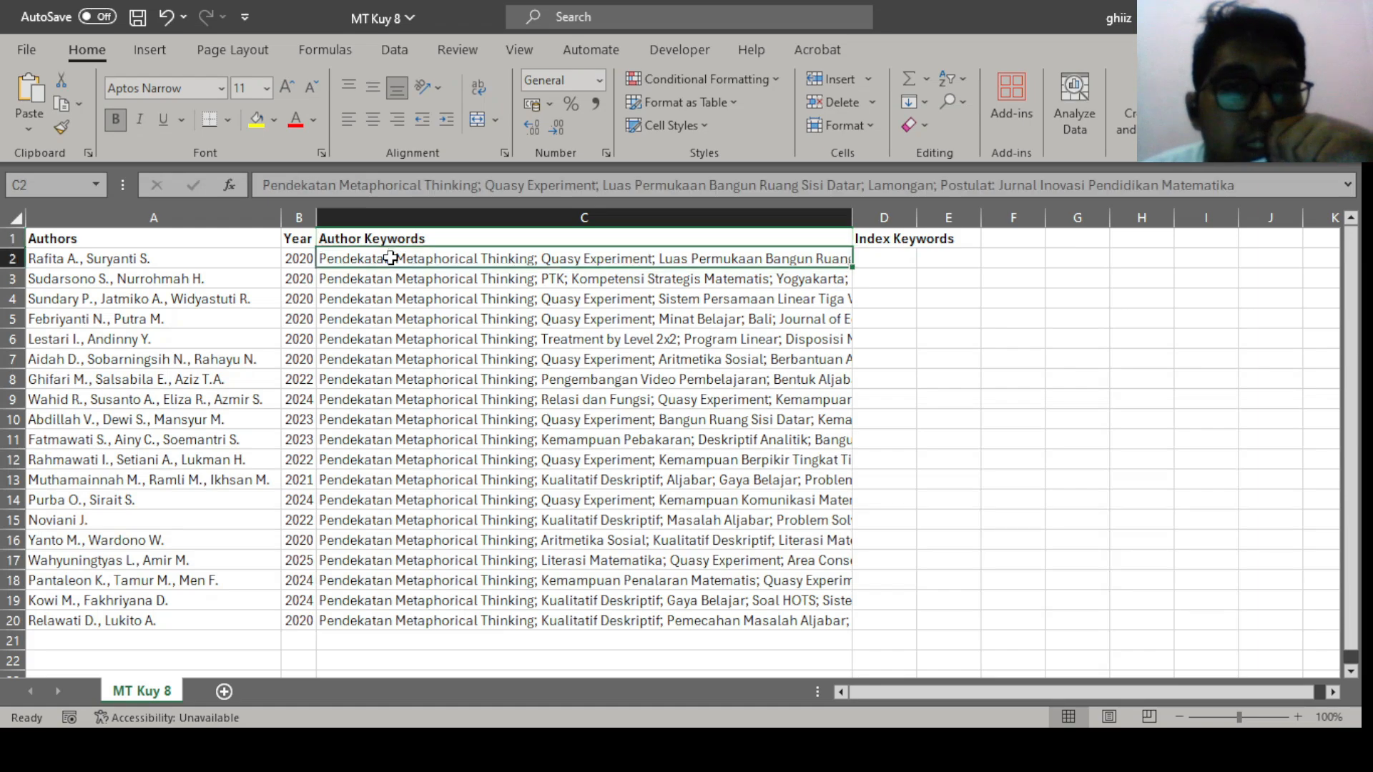
{"action": "left_click", "coordinate": [485, 187]}
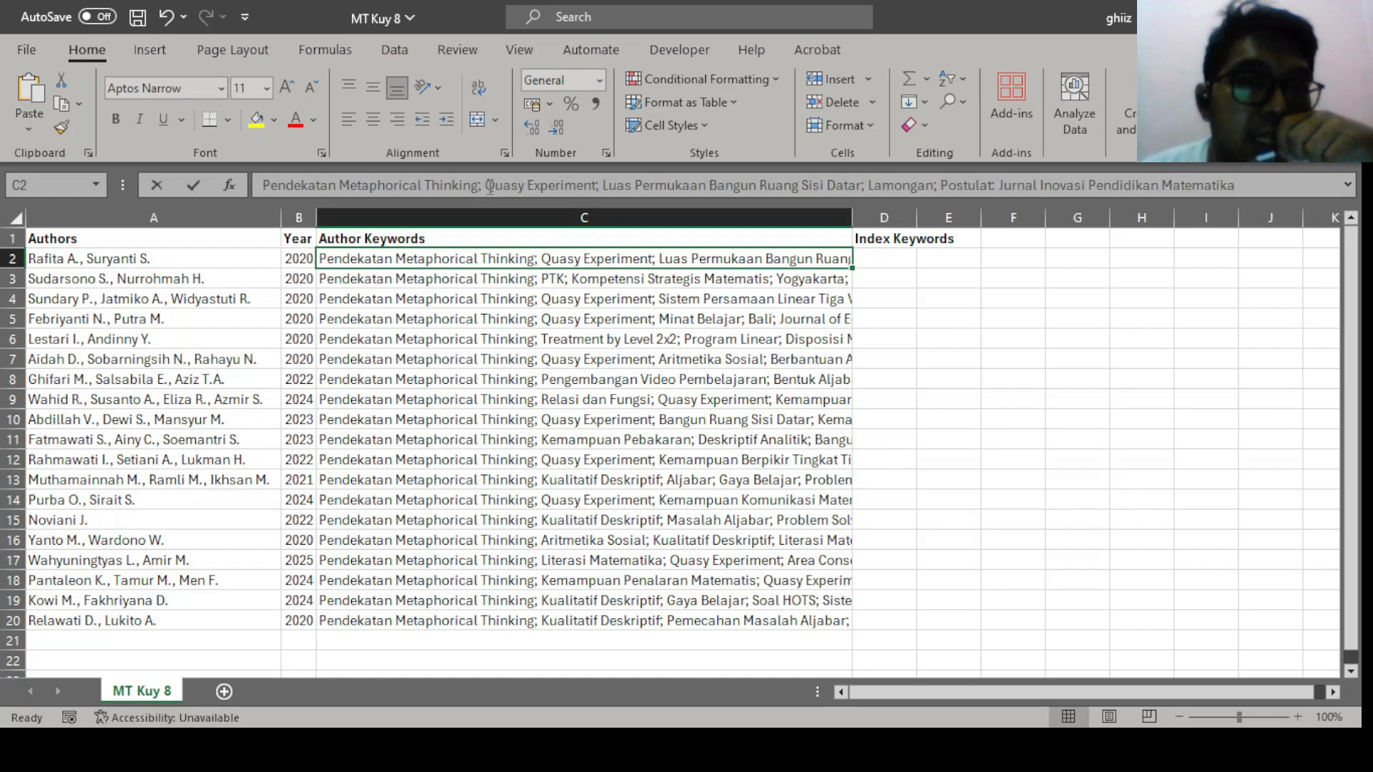
{"action": "left_click", "coordinate": [489, 186]}
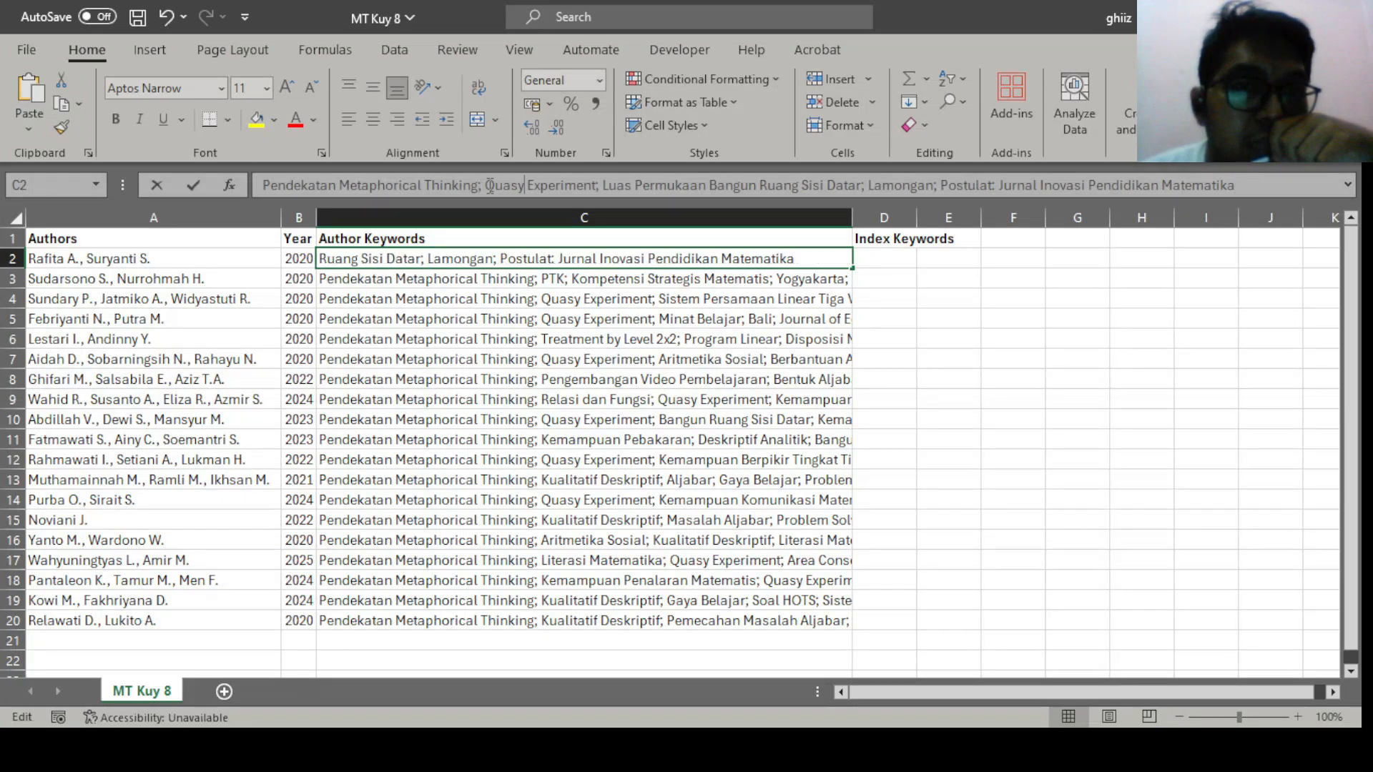
{"action": "double_click", "coordinate": [489, 186]}
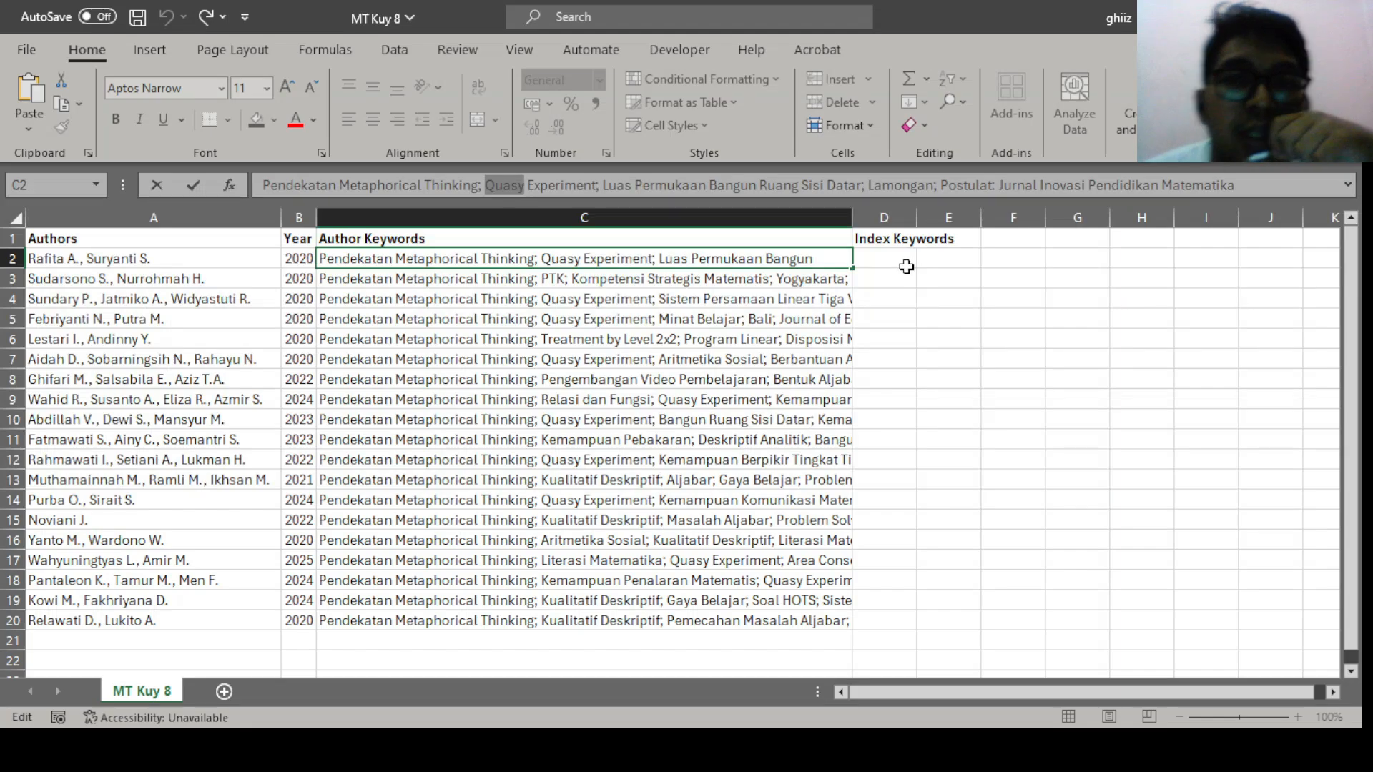
{"action": "left_click", "coordinate": [906, 267]}
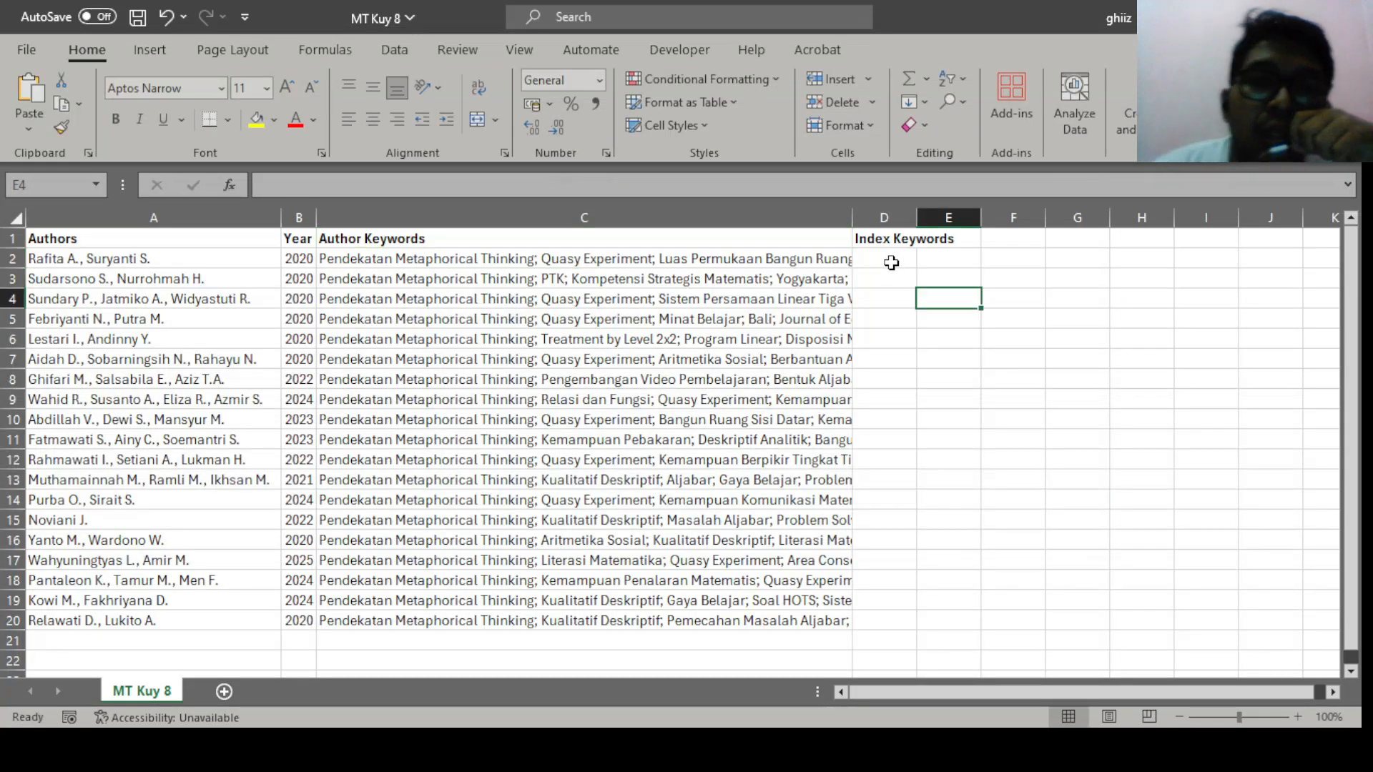
Fit the Index Keywords column to its heading and widen the Author Keywords column to show more of its text.
{"action": "double_click", "coordinate": [917, 218]}
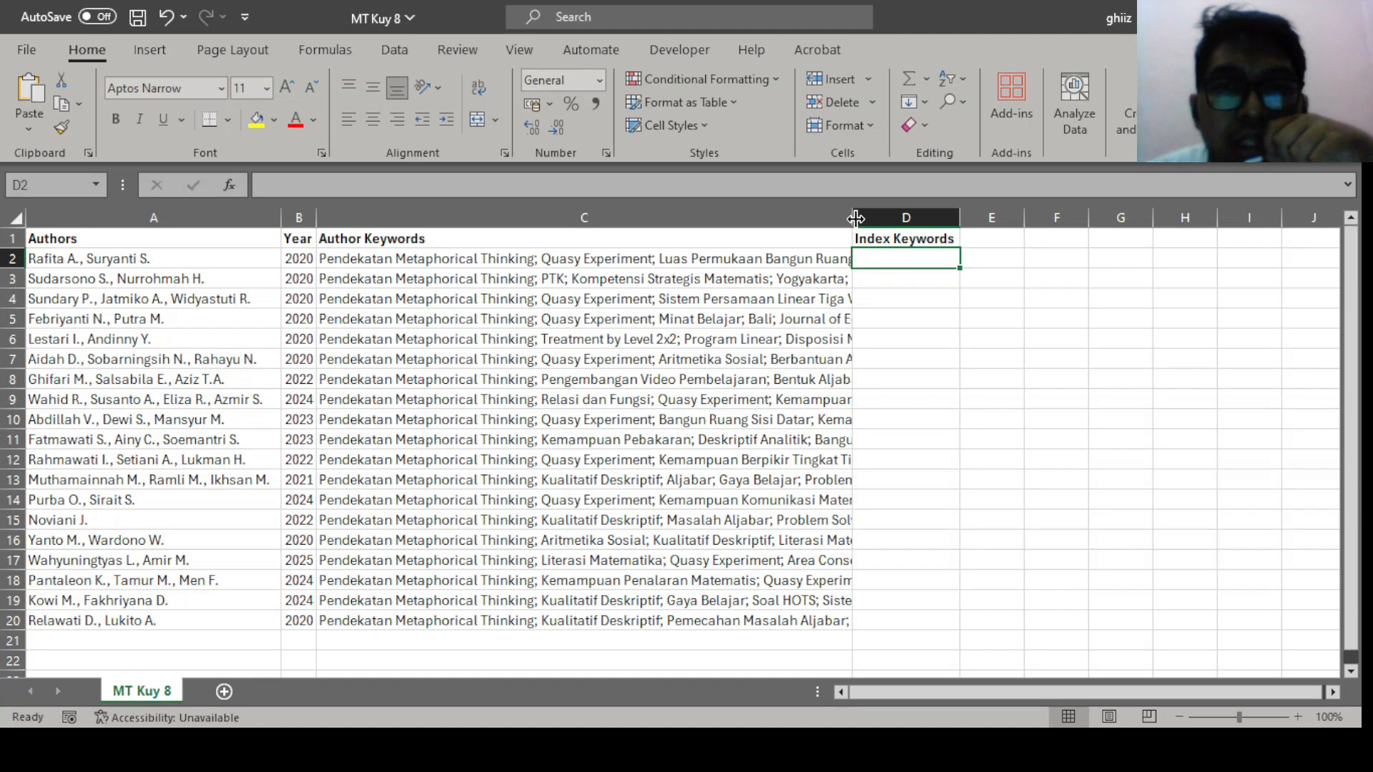
{"action": "left_click_drag", "start_coordinate": [853, 216], "coordinate": [1049, 279]}
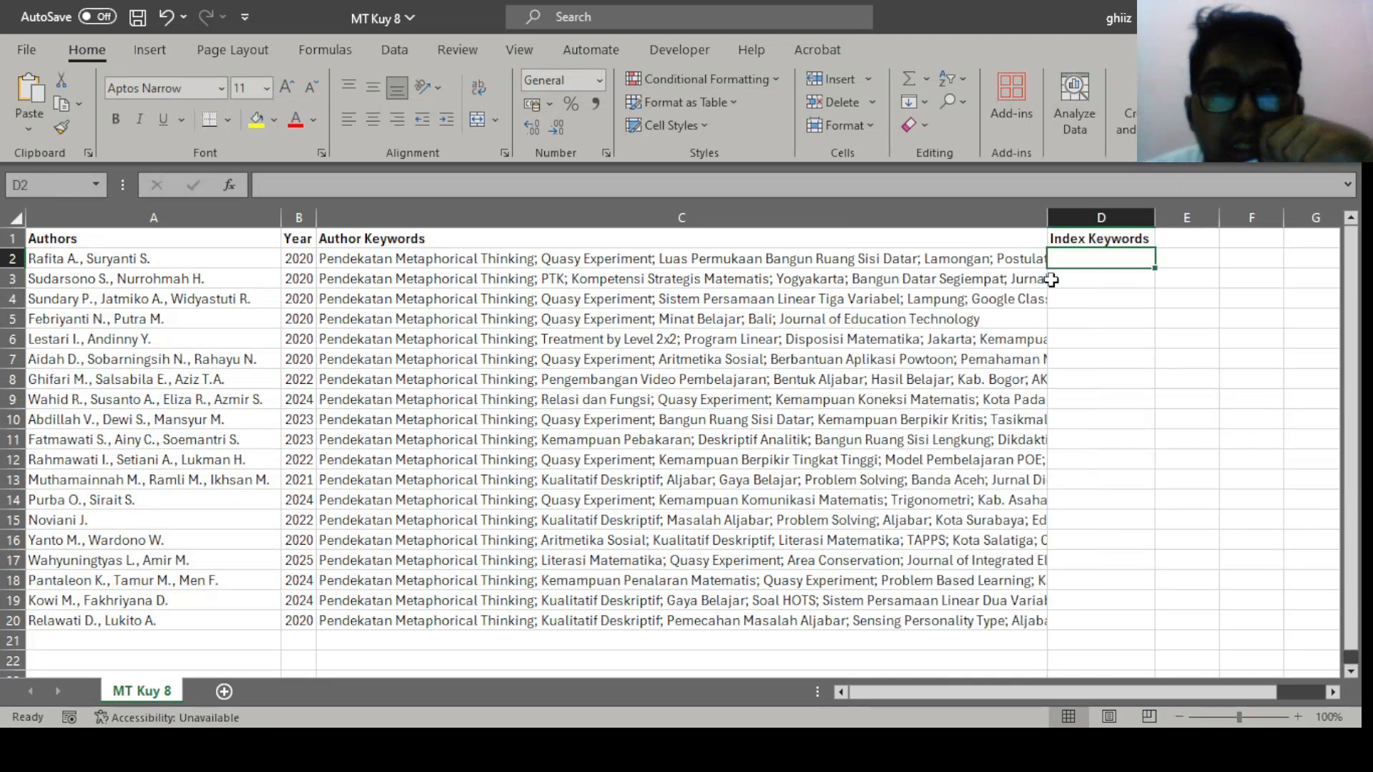
Copy the location keyword "Lamongan;" from the Author Keywords list in C2 and remove it from that cell.
{"action": "left_click", "coordinate": [972, 263]}
{"action": "left_click", "coordinate": [821, 221]}
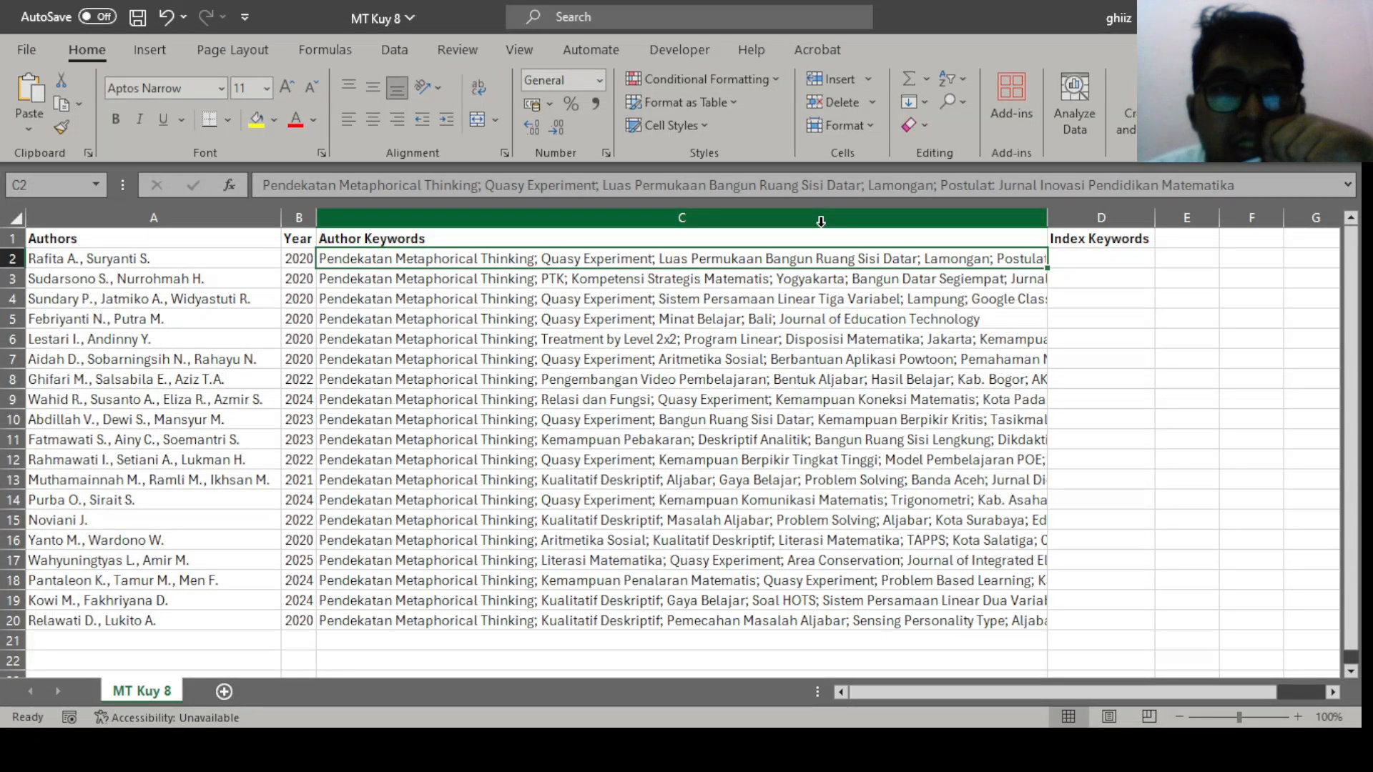
{"action": "left_click", "coordinate": [935, 187]}
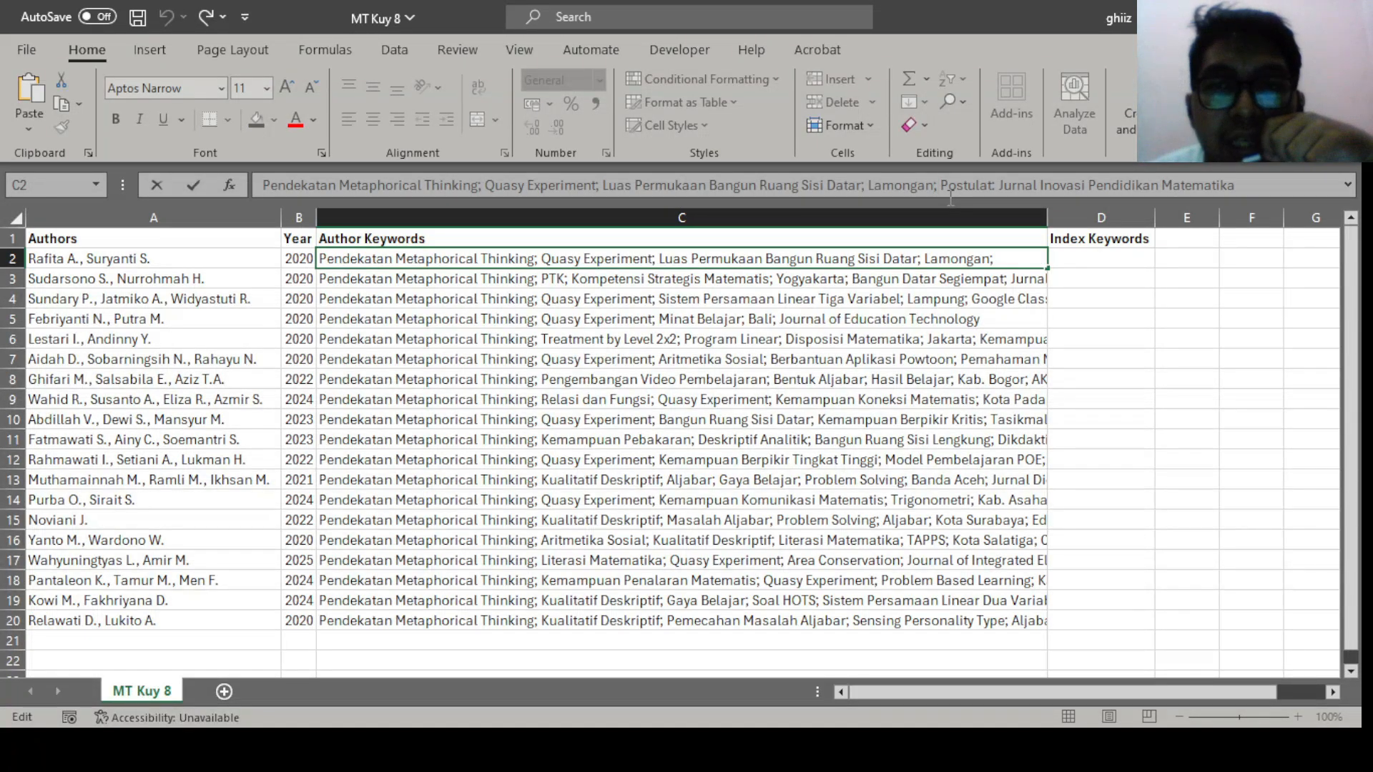
{"action": "key", "text": "shift+Left"}
{"action": "key", "text": "shift+Left"}
{"action": "key", "text": "shift+Left"}
{"action": "key", "text": "shift+Left"}
{"action": "key", "text": "shift+Left"}
{"action": "key", "text": "shift+Left"}
{"action": "key", "text": "shift+Left"}
{"action": "key", "text": "shift+Left"}
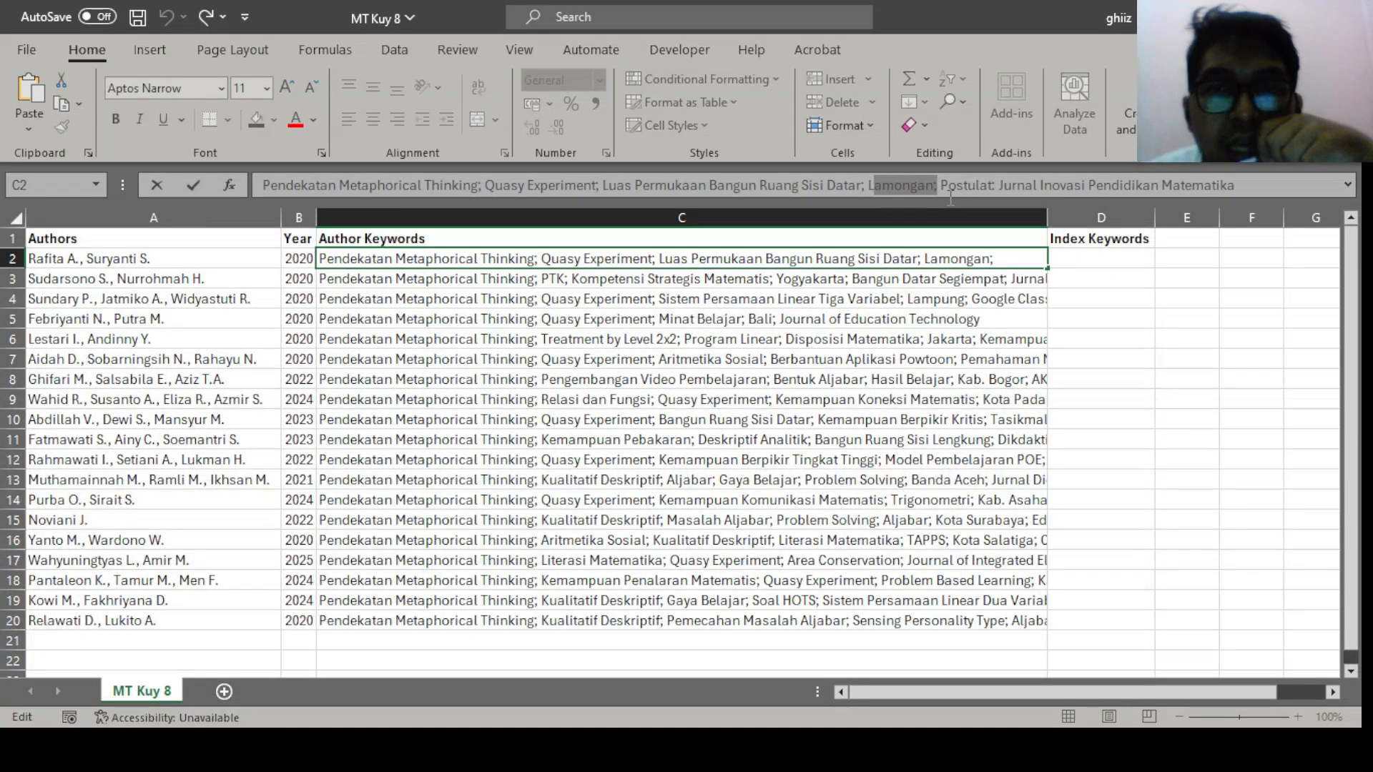
{"action": "key", "text": "shift+Left"}
{"action": "key", "text": "ctrl+c"}
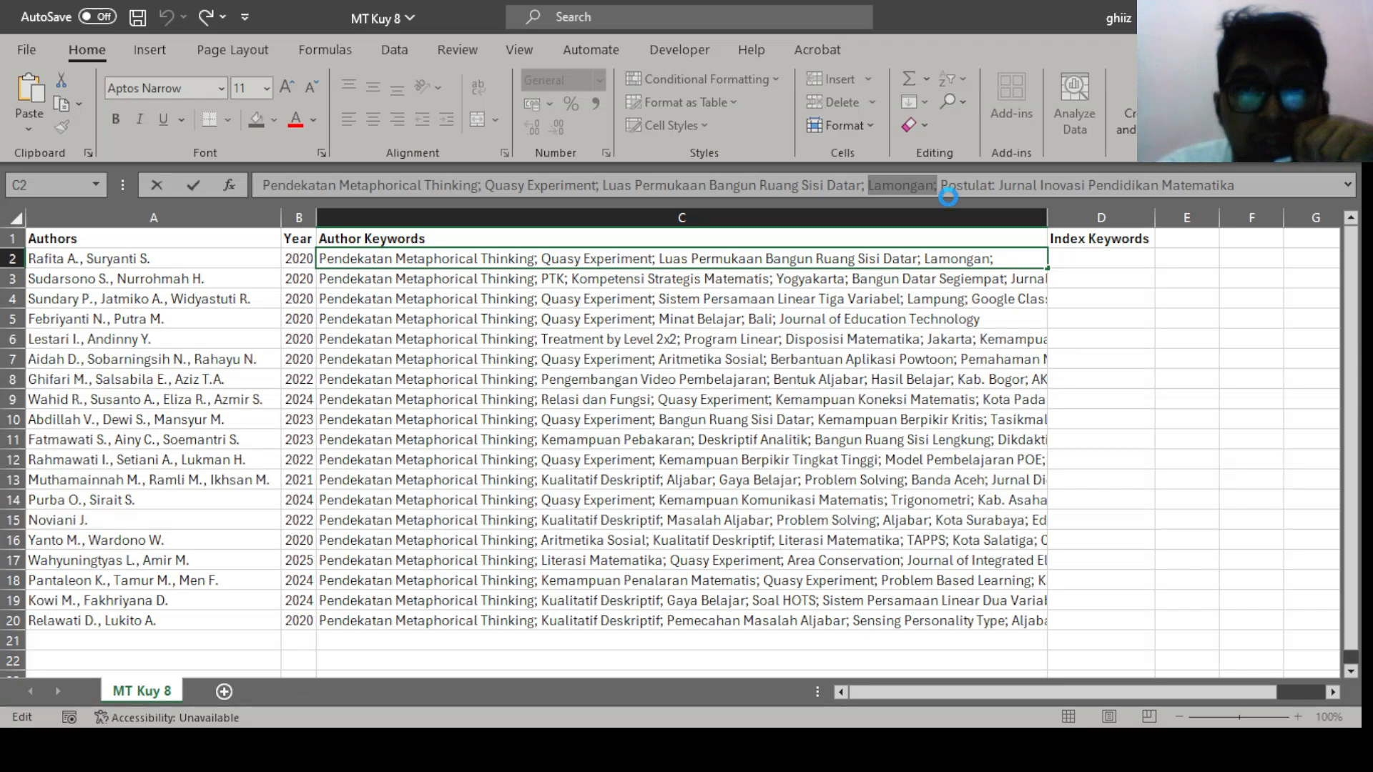
{"action": "key", "text": "BackSpace"}
Paste Lamongan into D2 under Index Keywords, without the trailing semicolon.
{"action": "left_click", "coordinate": [1051, 252]}
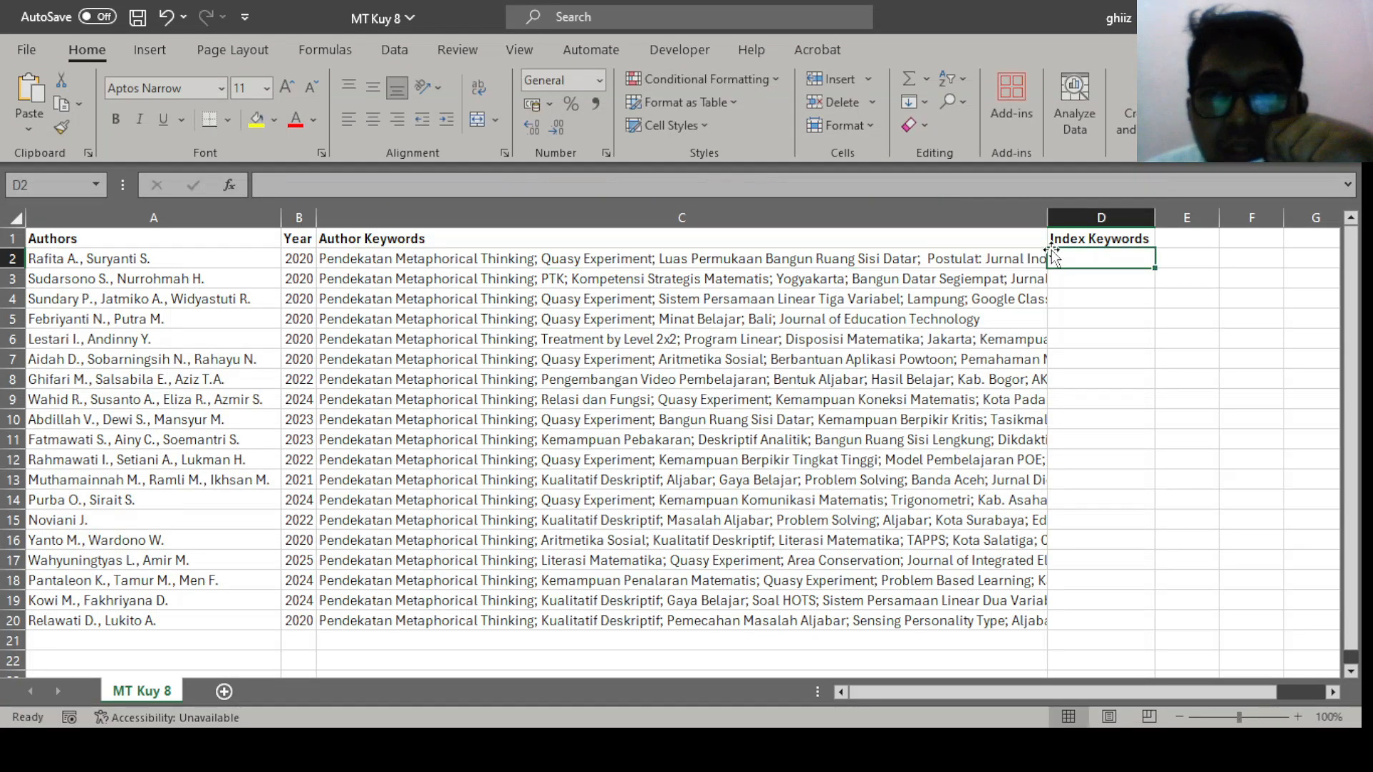
{"action": "double_click", "coordinate": [1090, 258]}
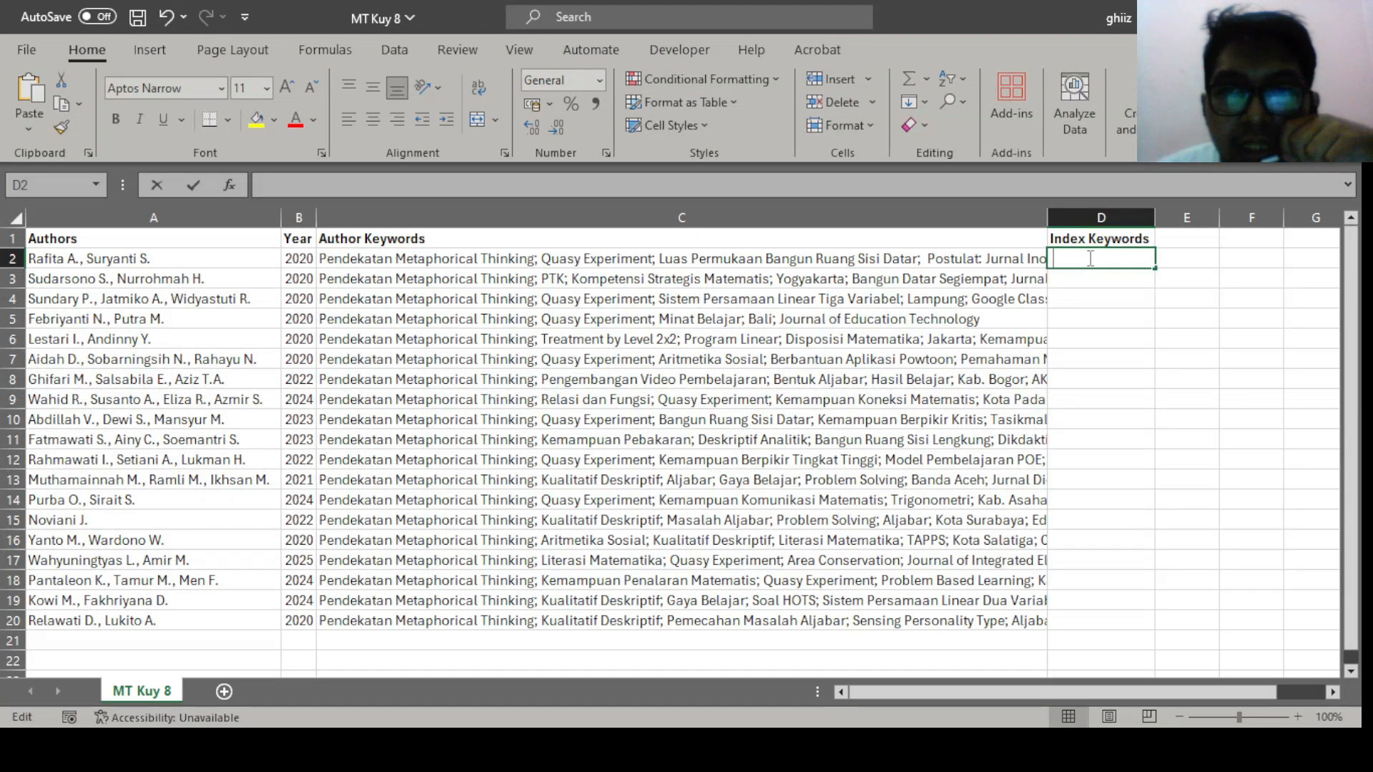
{"action": "key", "text": "ctrl+v"}
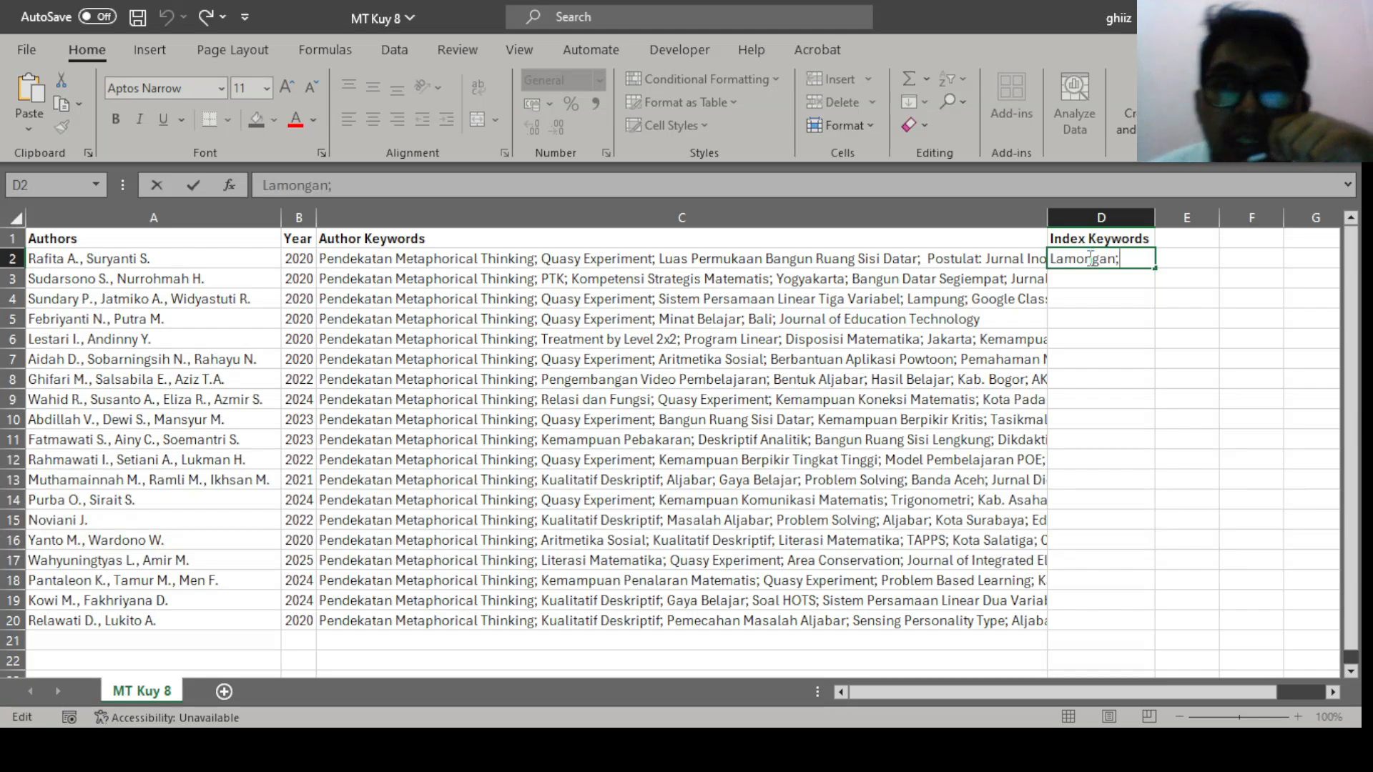
{"action": "key", "text": "BackSpace"}
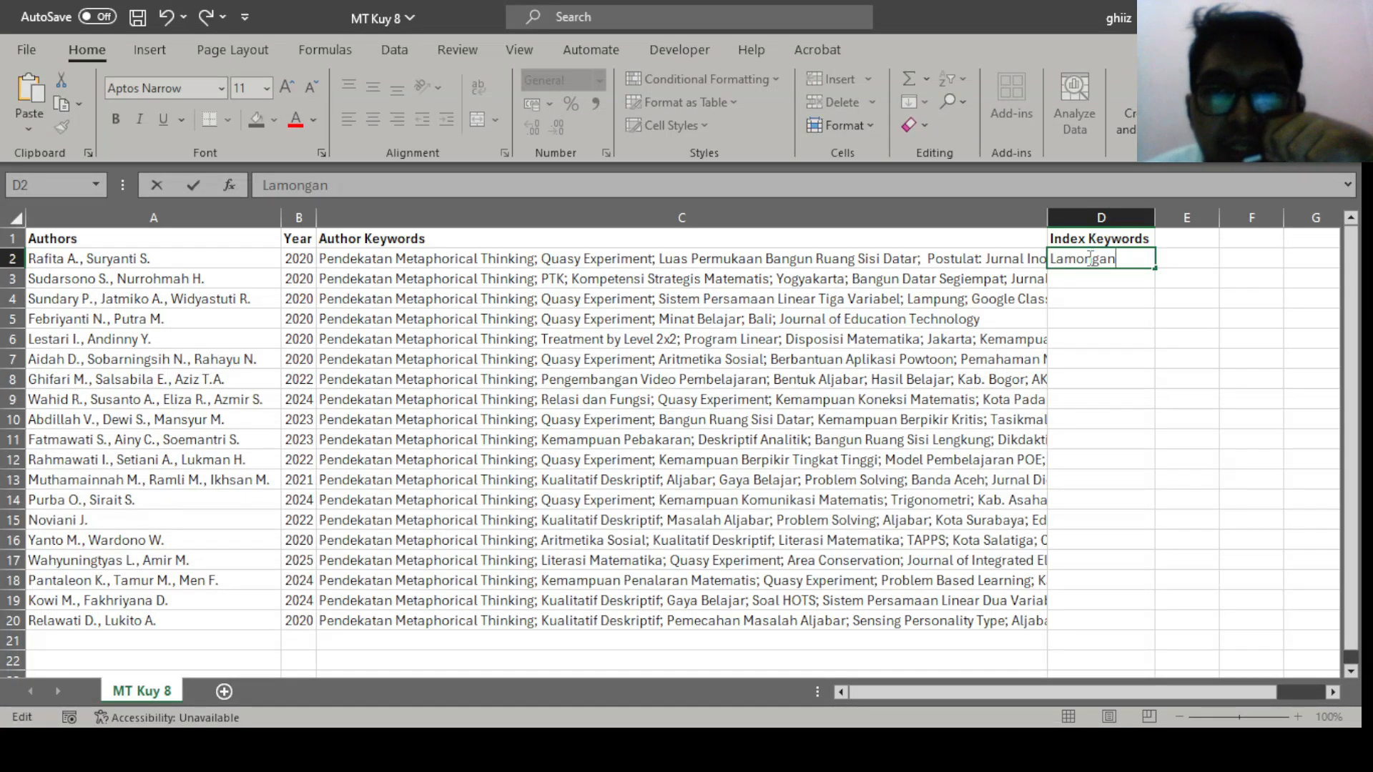
{"action": "key", "text": "ctrl+Return"}
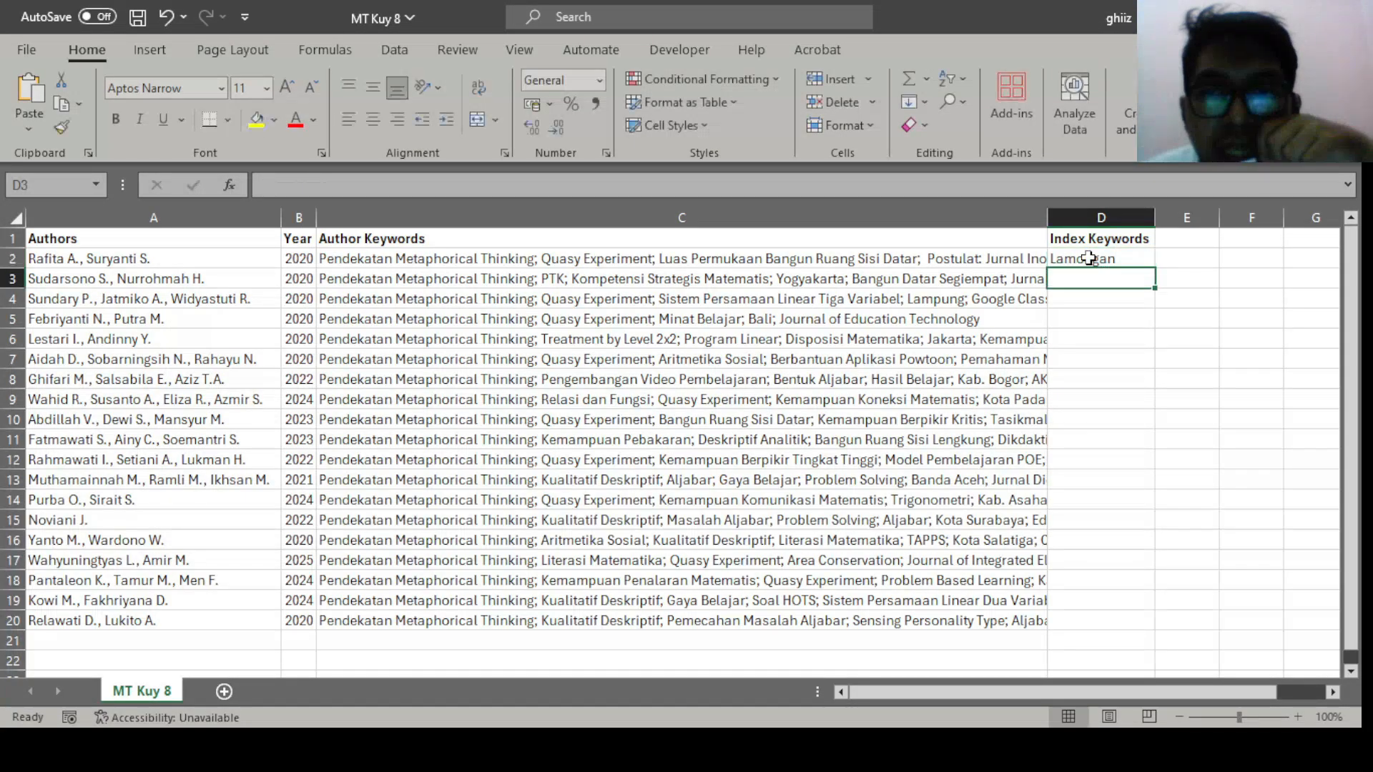
Delete the extra space before "Postulat" in the keyword list in C2.
{"action": "left_click", "coordinate": [1006, 258]}
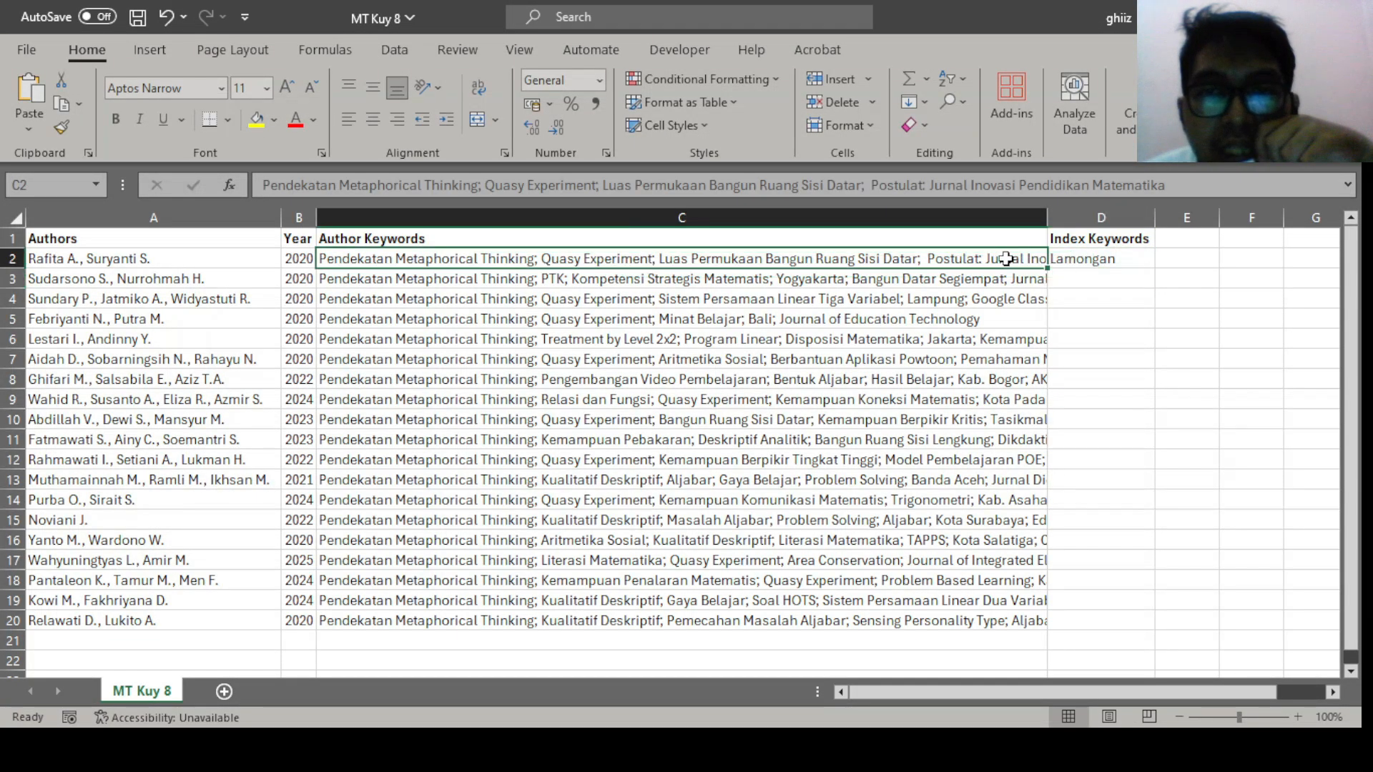
{"action": "left_click", "coordinate": [873, 189]}
{"action": "key", "text": "BackSpace"}
{"action": "key", "text": "Return"}
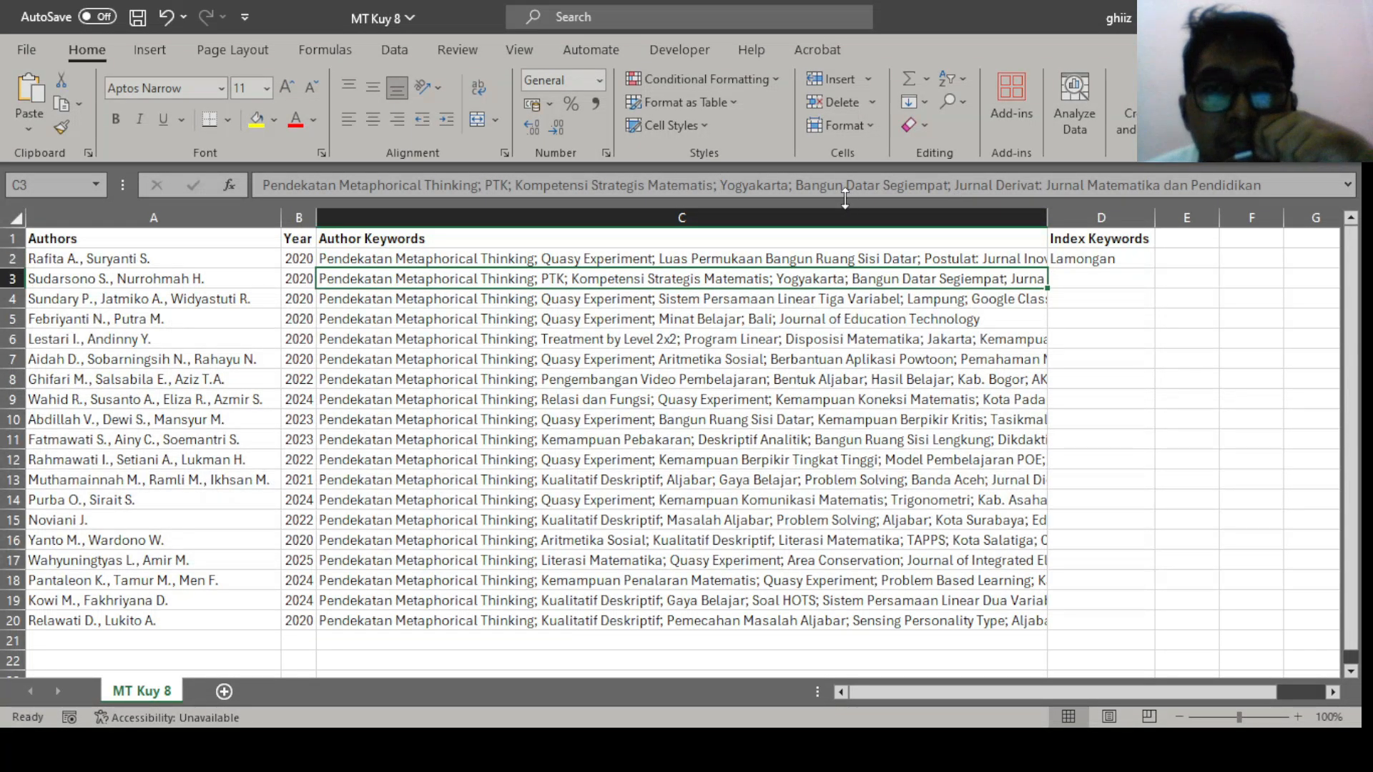
Move the location keyword Yogyakarta from the list in C3 to the Index Keywords cell D3.
{"action": "left_click", "coordinate": [795, 188]}
{"action": "key", "text": "BackSpace"}
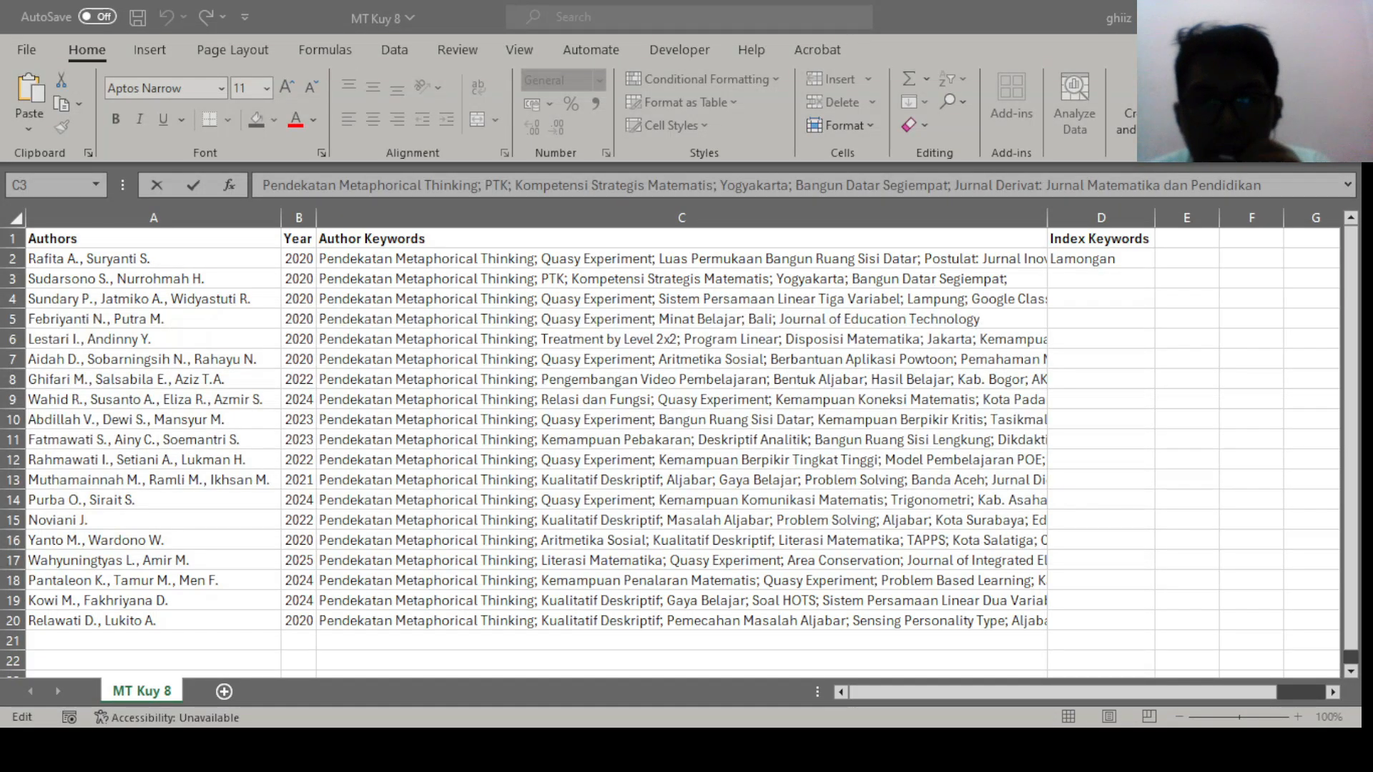
{"action": "left_click", "coordinate": [784, 187]}
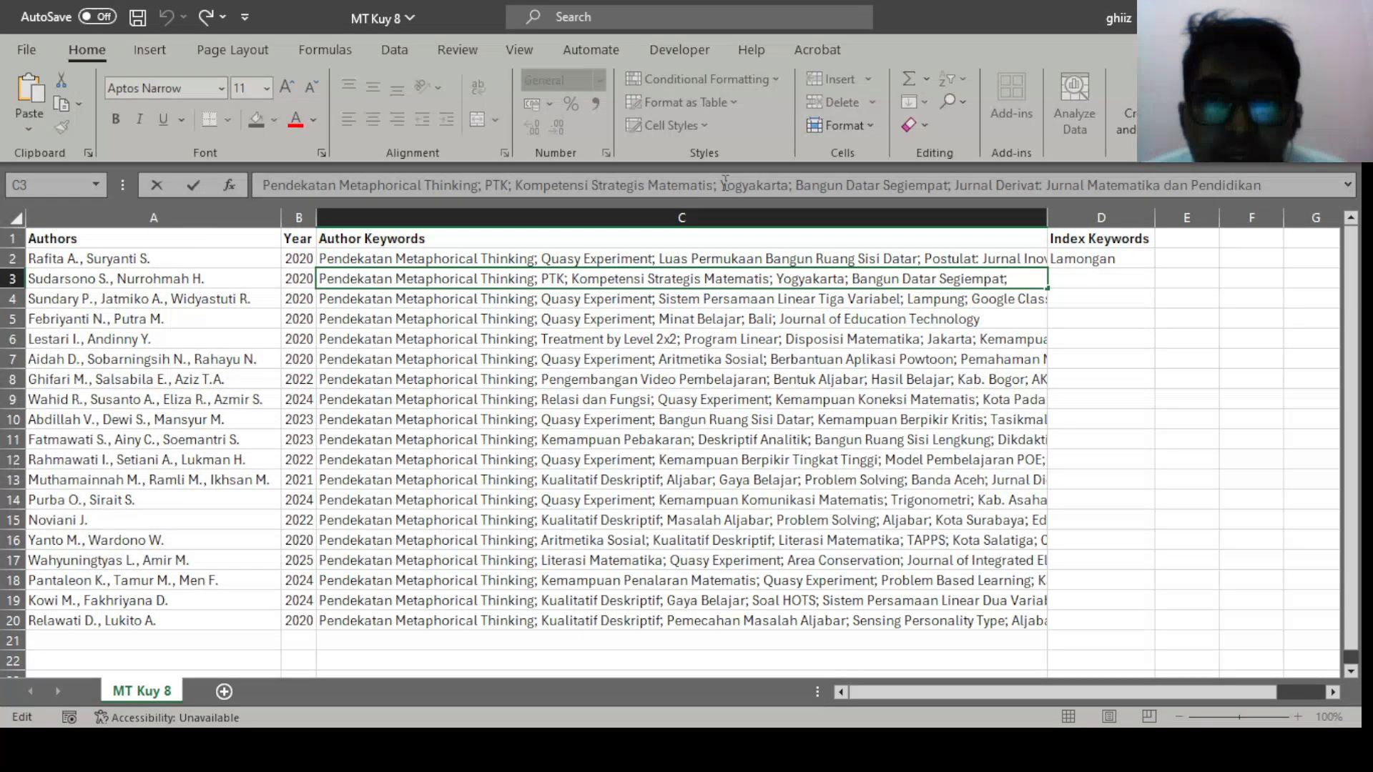
{"action": "left_click_drag", "start_coordinate": [720, 188], "coordinate": [797, 187]}
{"action": "key", "text": "ctrl+c"}
{"action": "key", "text": "BackSpace"}
{"action": "double_click", "coordinate": [1086, 277]}
{"action": "key", "text": "ctrl+v"}
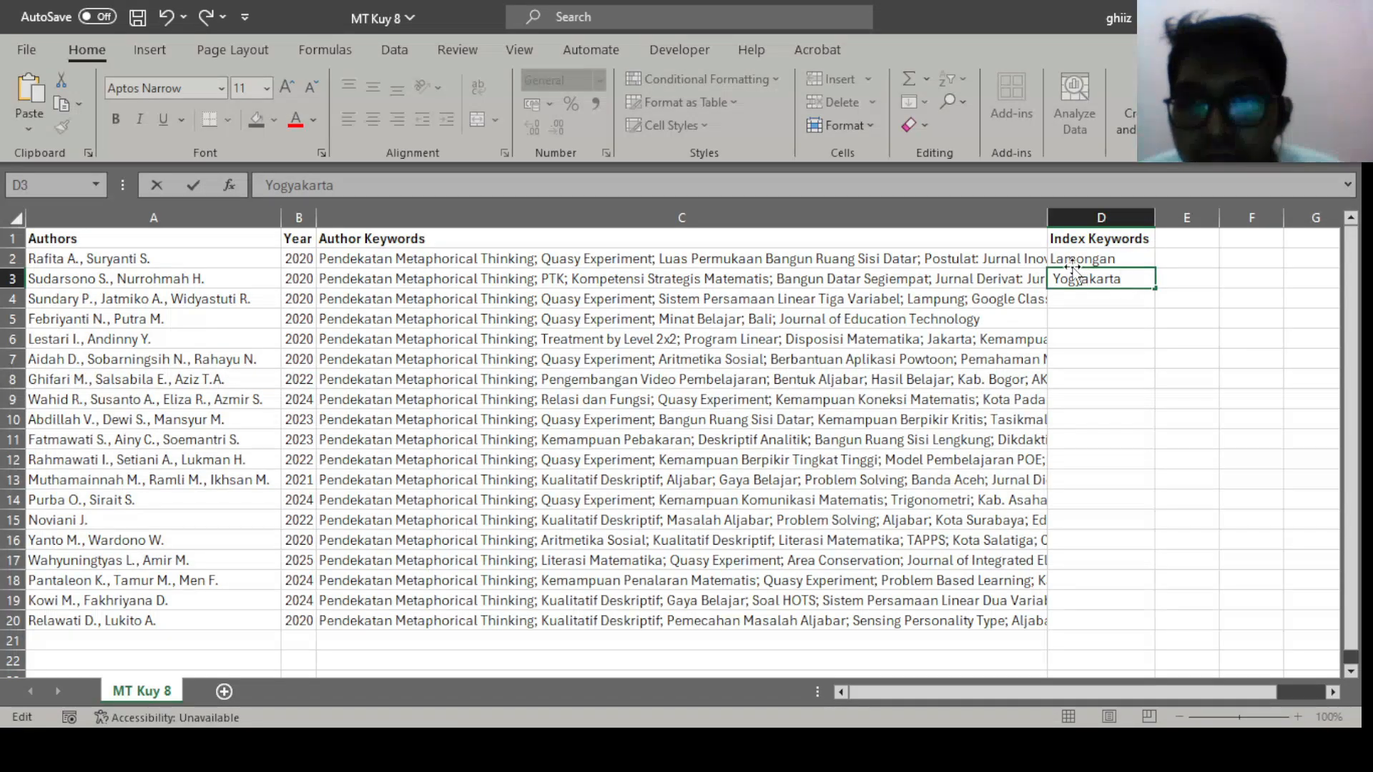
{"action": "key", "text": "Return"}
Move the location keyword Lampung from C4 to D4, without its semicolon or leading space.
{"action": "key", "text": "Left"}
{"action": "left_click_drag", "start_coordinate": [915, 187], "coordinate": [848, 188]}
{"action": "key", "text": "ctrl+x"}
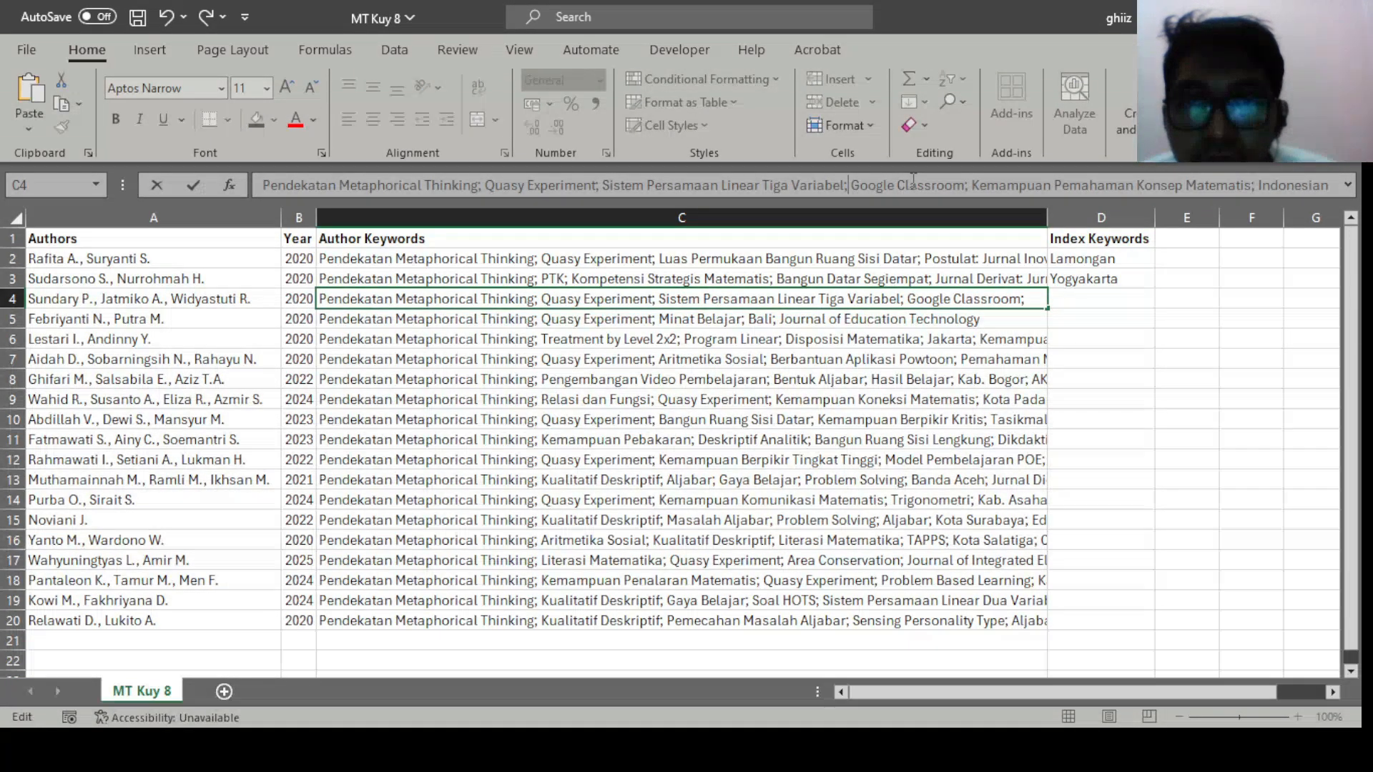
{"action": "double_click", "coordinate": [1092, 299]}
{"action": "key", "text": "ctrl+v"}
{"action": "key", "text": "BackSpace"}
{"action": "key", "text": "Home"}
{"action": "key", "text": "Delete"}
{"action": "key", "text": "Return"}
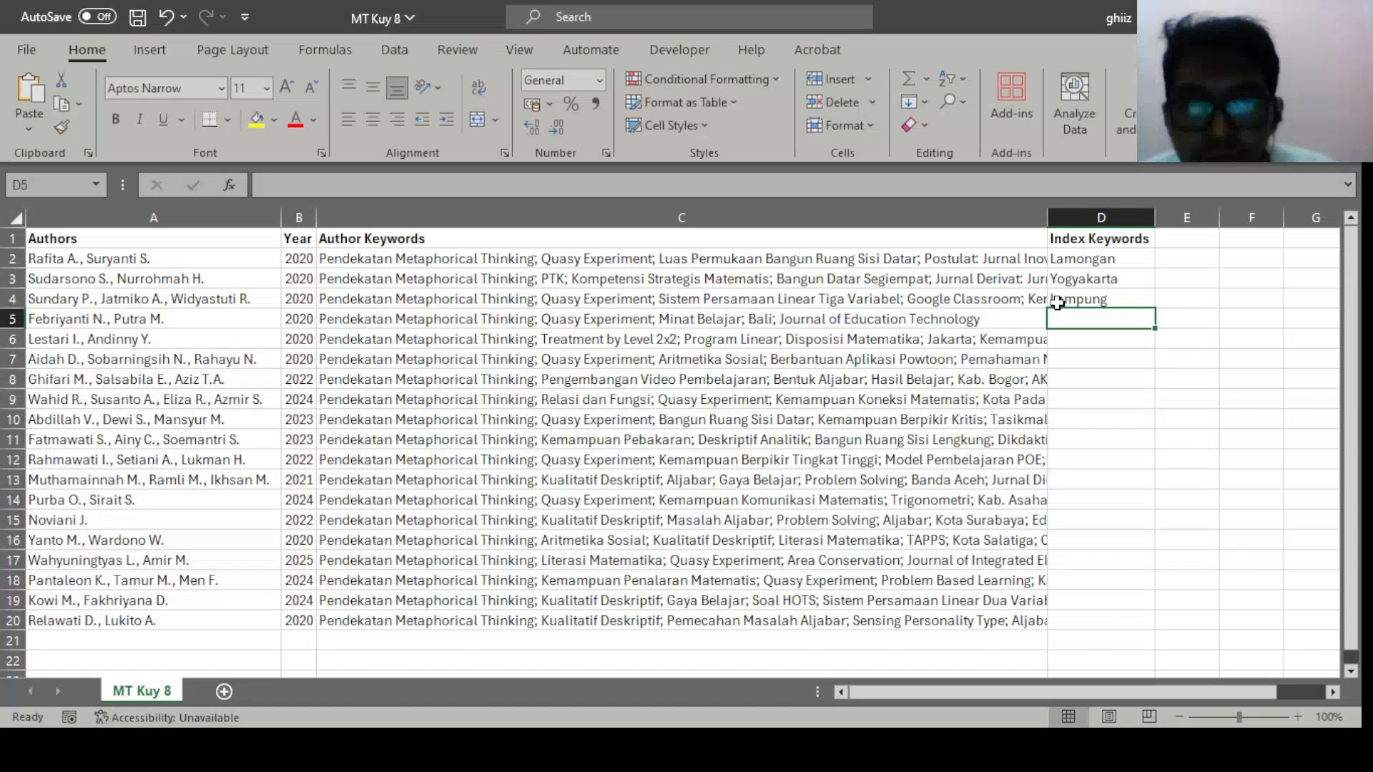
Enter Bali as the index keyword in D5 and remove it from the author keywords in C5.
{"action": "type", "text": "Bali"}
{"action": "key", "text": "Left"}
{"action": "left_click_drag", "start_coordinate": [719, 187], "coordinate": [691, 187]}
{"action": "key", "text": "ctrl+x"}
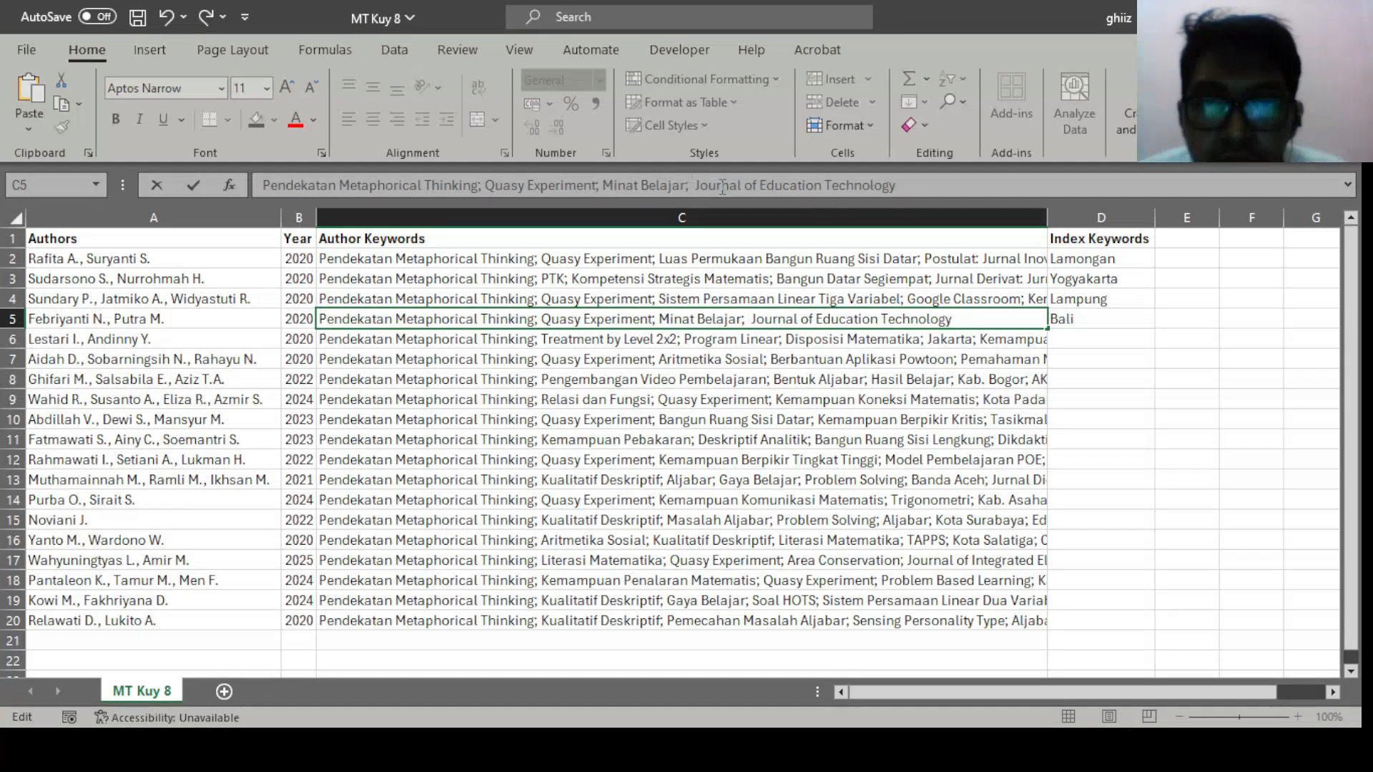
{"action": "key", "text": "Return"}
Enter Jakarta as the index keyword in D6 and remove it from the author keywords in C6.
{"action": "left_click", "coordinate": [1095, 342]}
{"action": "type", "text": "Jakarta"}
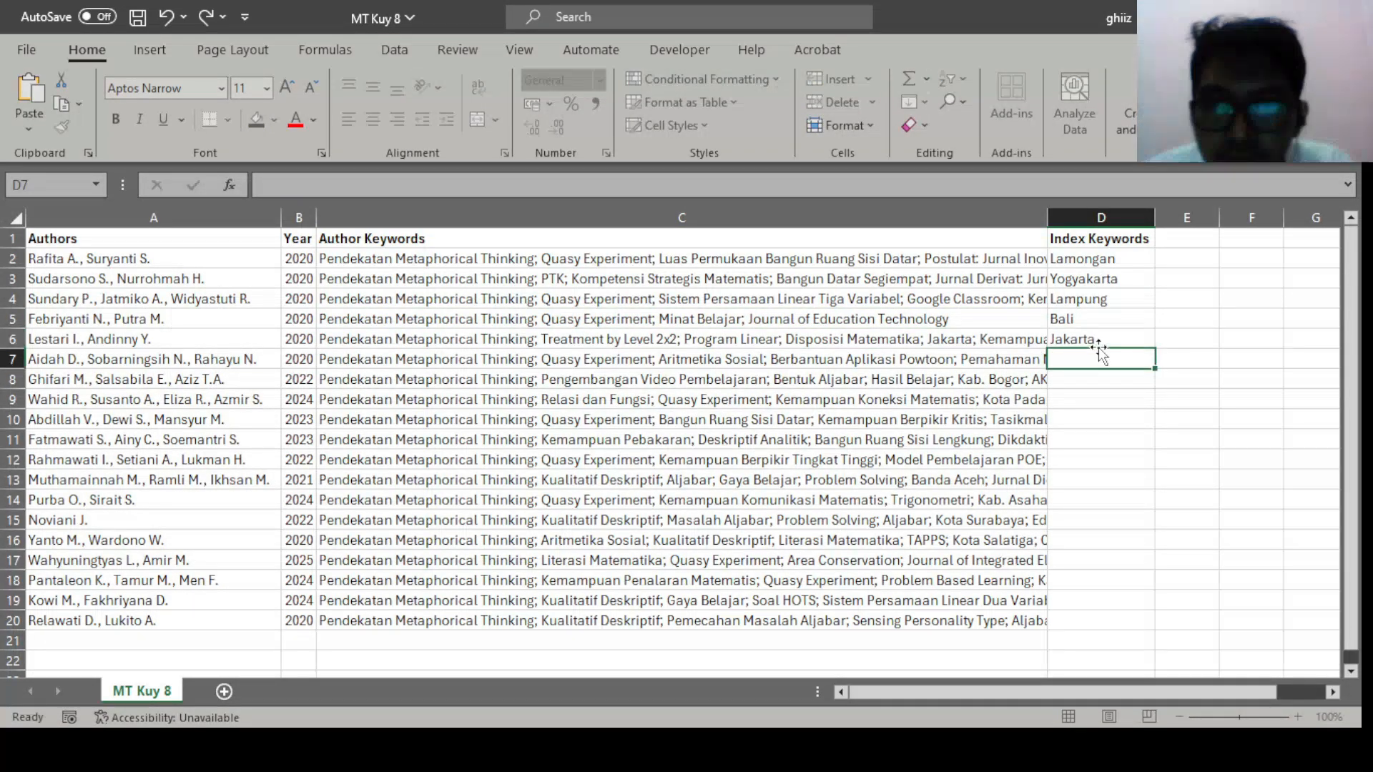
{"action": "key", "text": "Left"}
{"action": "left_click_drag", "start_coordinate": [921, 188], "coordinate": [872, 187]}
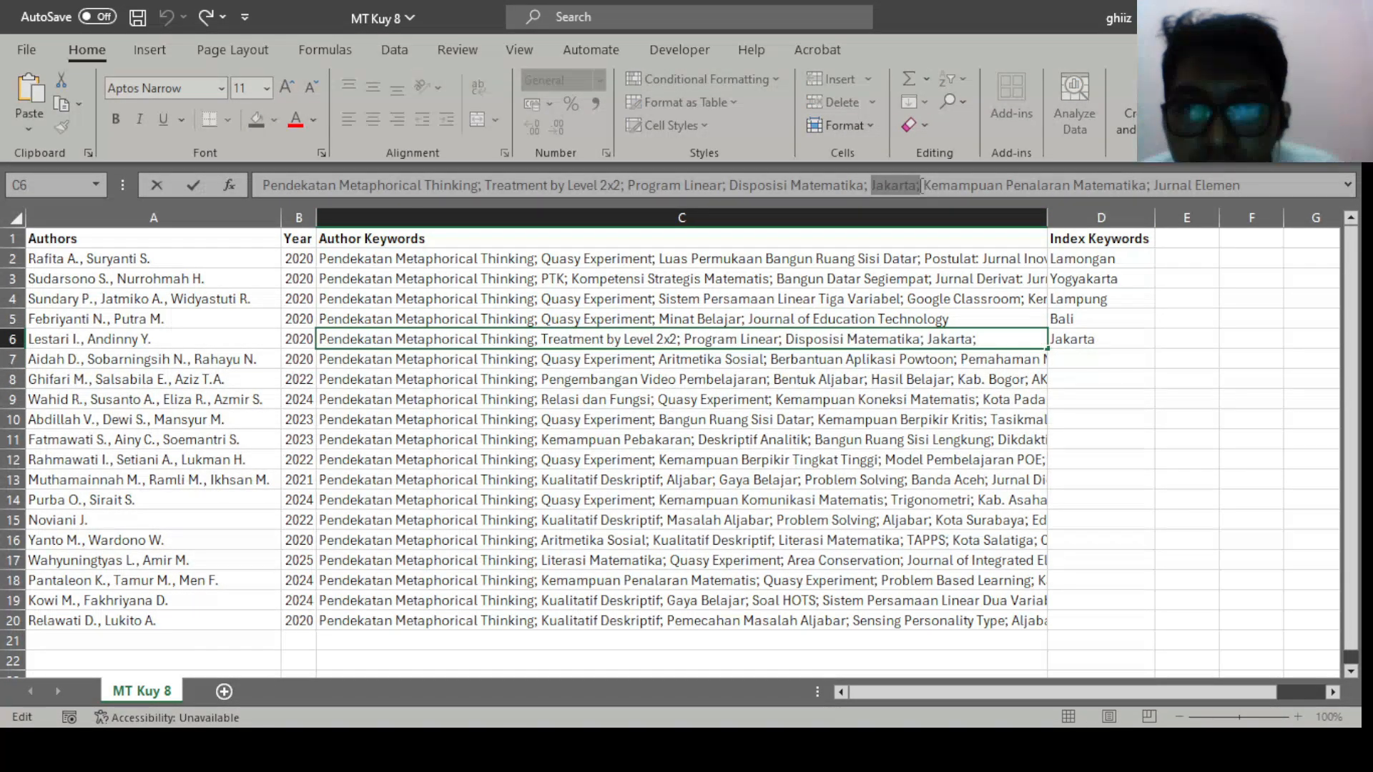
{"action": "key", "text": "ctrl+x"}
{"action": "key", "text": "Return"}
Enter Kota Bandung as the index keyword in D7 and remove it from the author keywords in C7.
{"action": "left_click", "coordinate": [1079, 359]}
{"action": "type", "text": "Kota Bandung"}
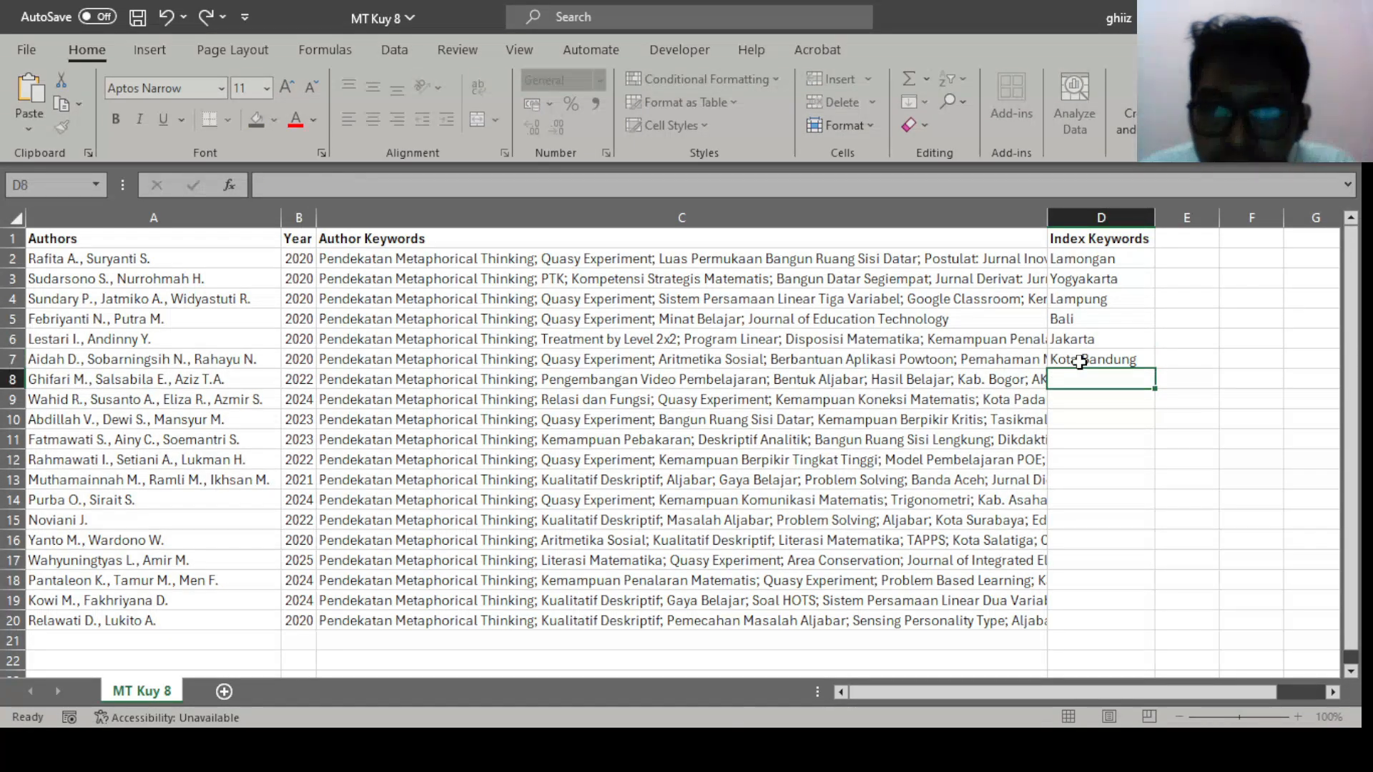
{"action": "key", "text": "Left"}
{"action": "left_click_drag", "start_coordinate": [1147, 185], "coordinate": [1061, 185]}
{"action": "key", "text": "ctrl+x"}
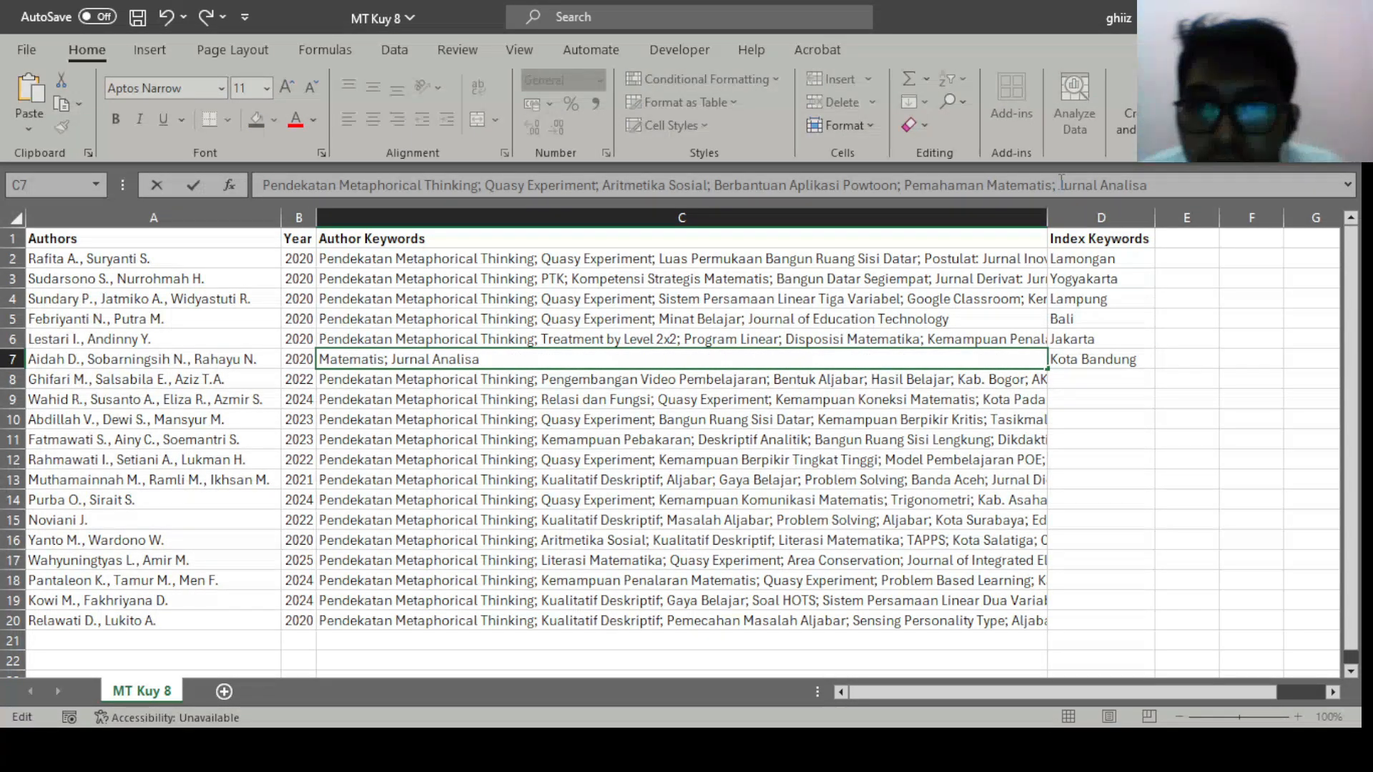
{"action": "key", "text": "Return"}
Enter Kab. Bogor as the index keyword in D8 and remove it from the author keywords in C8.
{"action": "key", "text": "Right"}
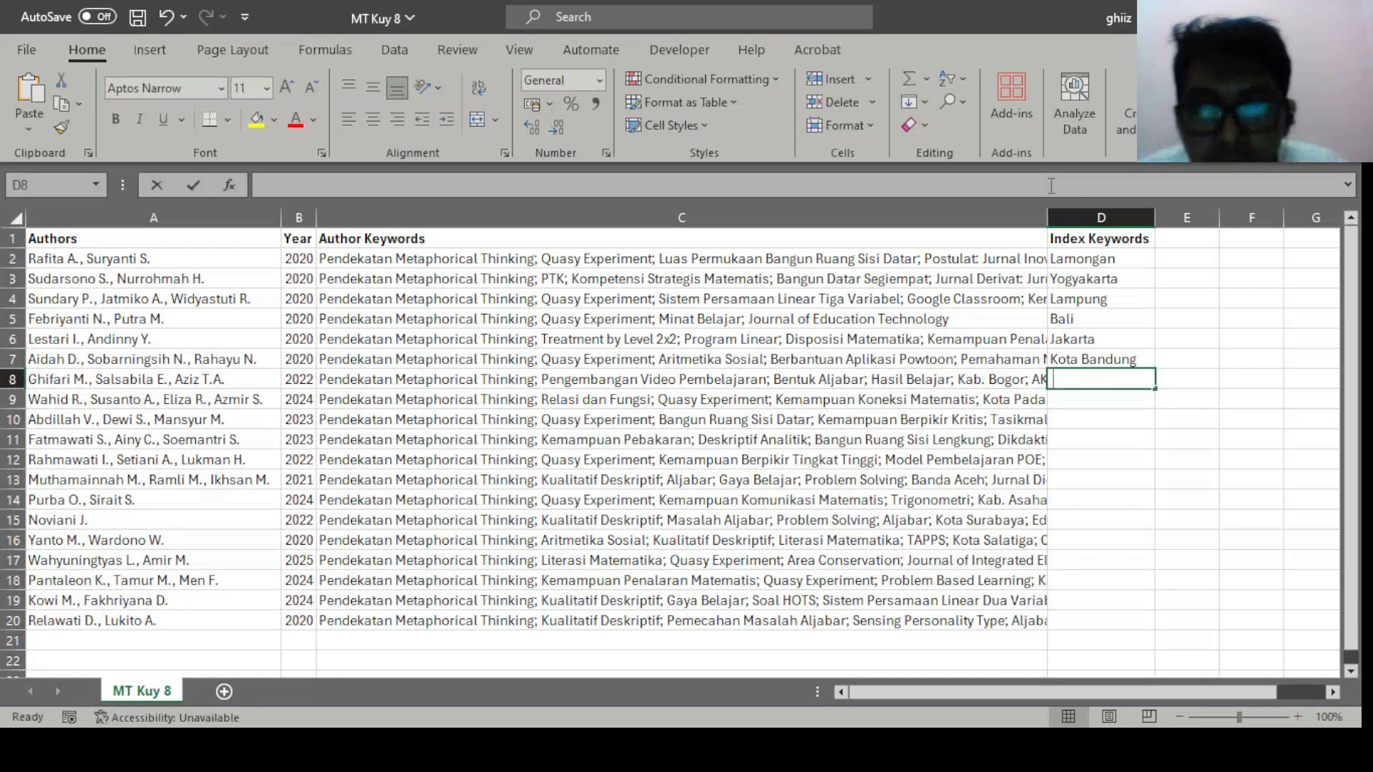
{"action": "type", "text": "Kab. Bogor"}
{"action": "key", "text": "Left"}
{"action": "left_click_drag", "start_coordinate": [971, 186], "coordinate": [902, 185]}
{"action": "key", "text": "ctrl+x"}
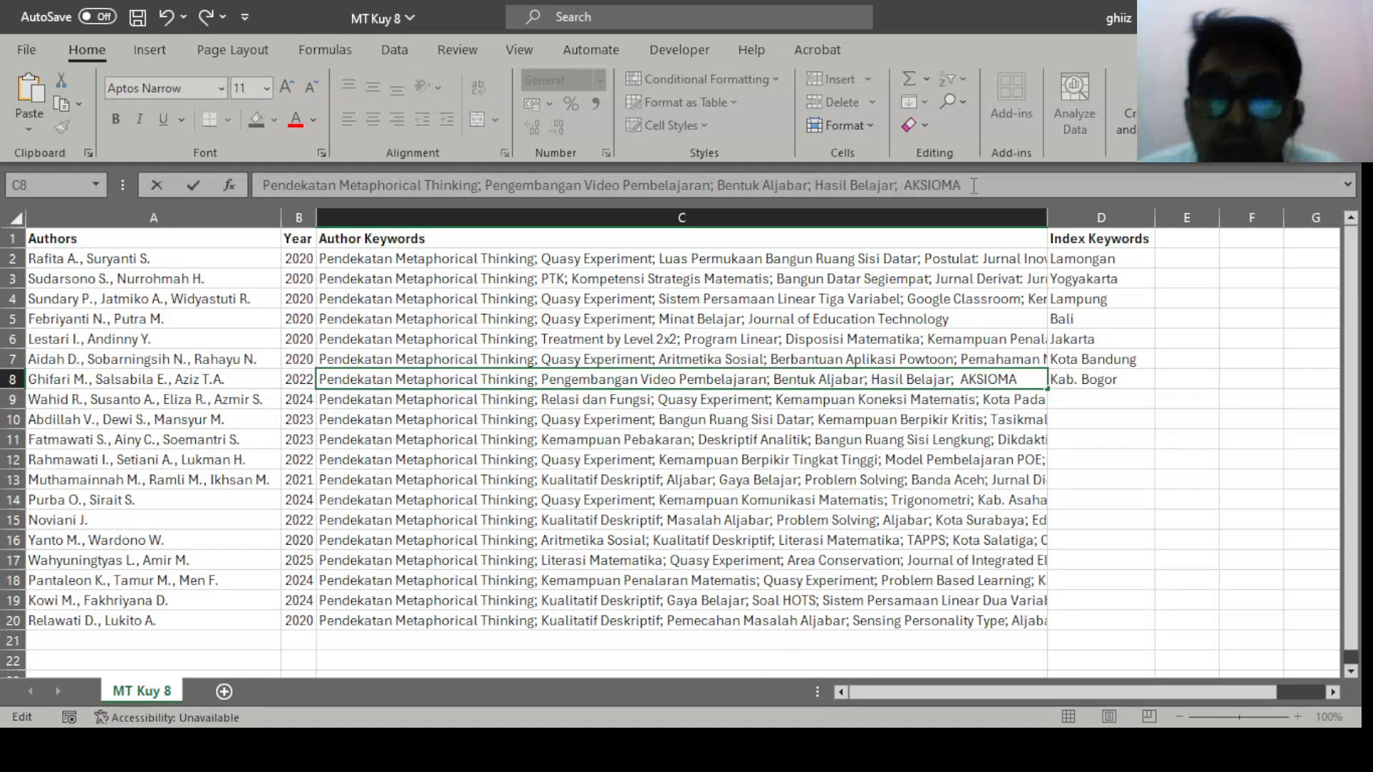
{"action": "key", "text": "Return"}
Enter Kota Padang as the index keyword in D9.
{"action": "key", "text": "Right"}
{"action": "type", "text": "Kota Padang"}
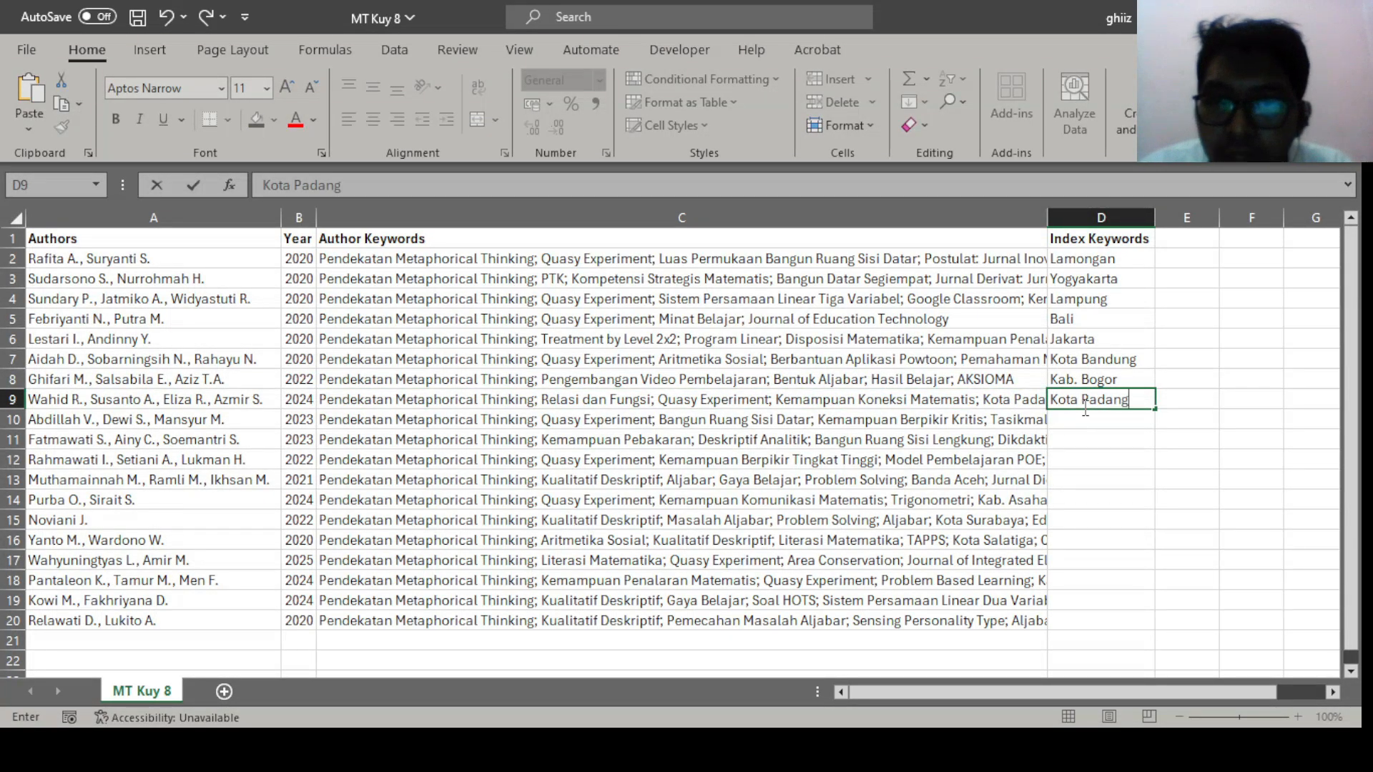
{"action": "key", "text": "Return"}
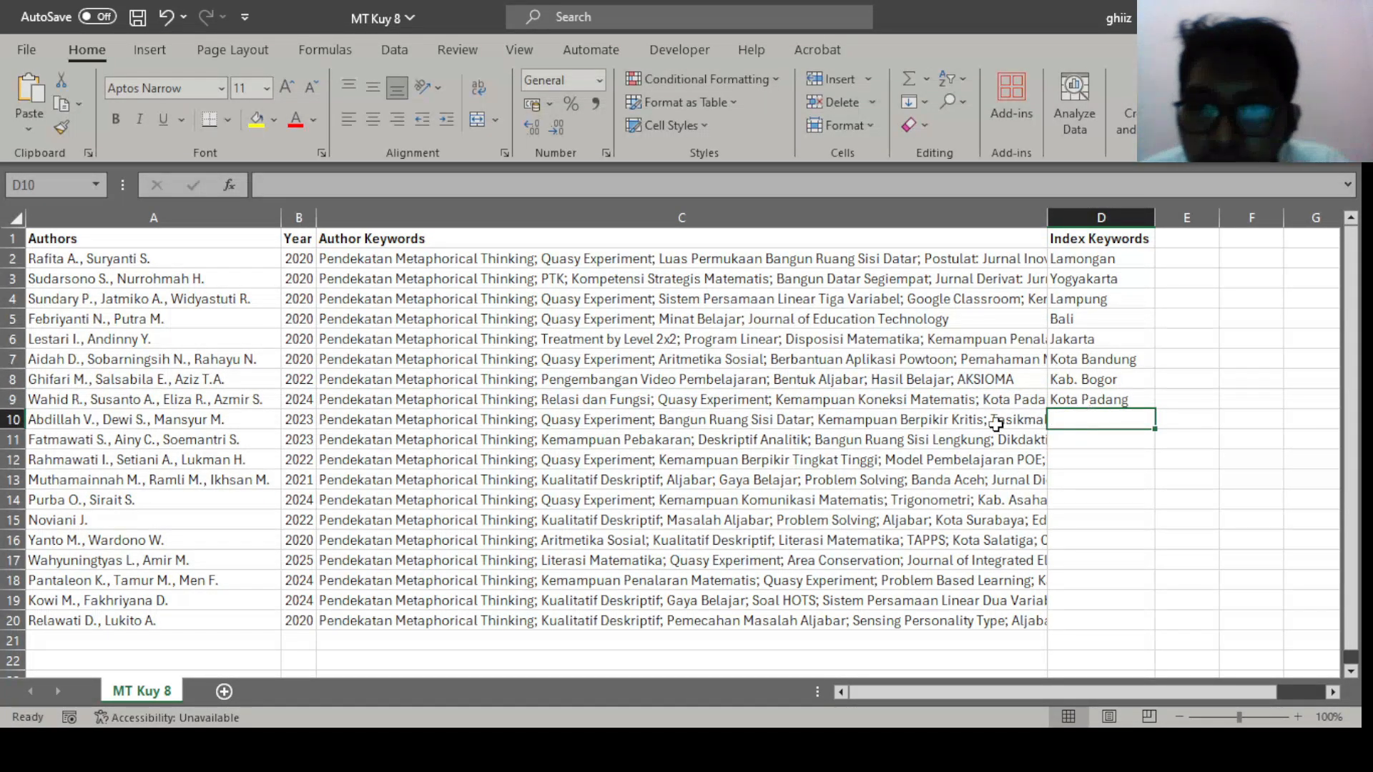
{"action": "double_click", "coordinate": [1131, 399]}
{"action": "type", "text": "; a"}
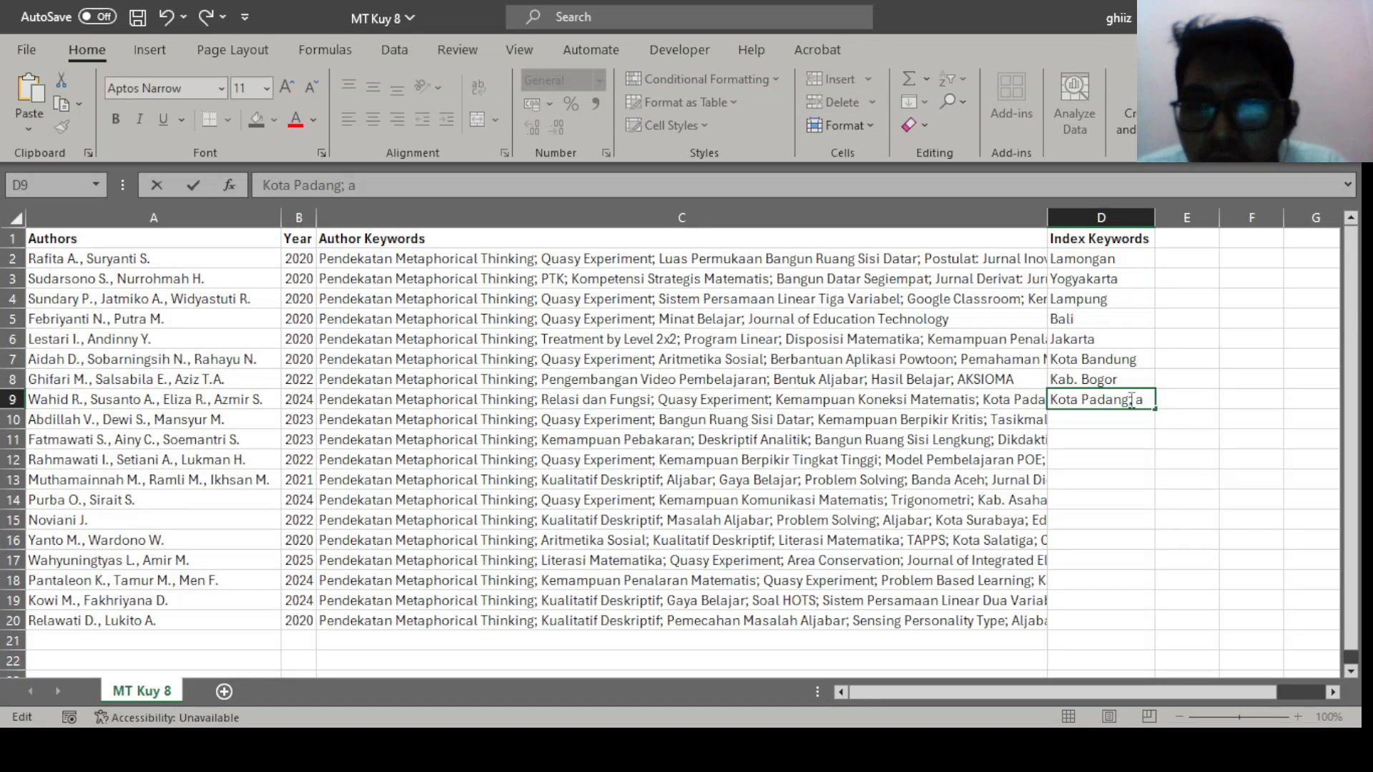
{"action": "key", "text": "BackSpace"}
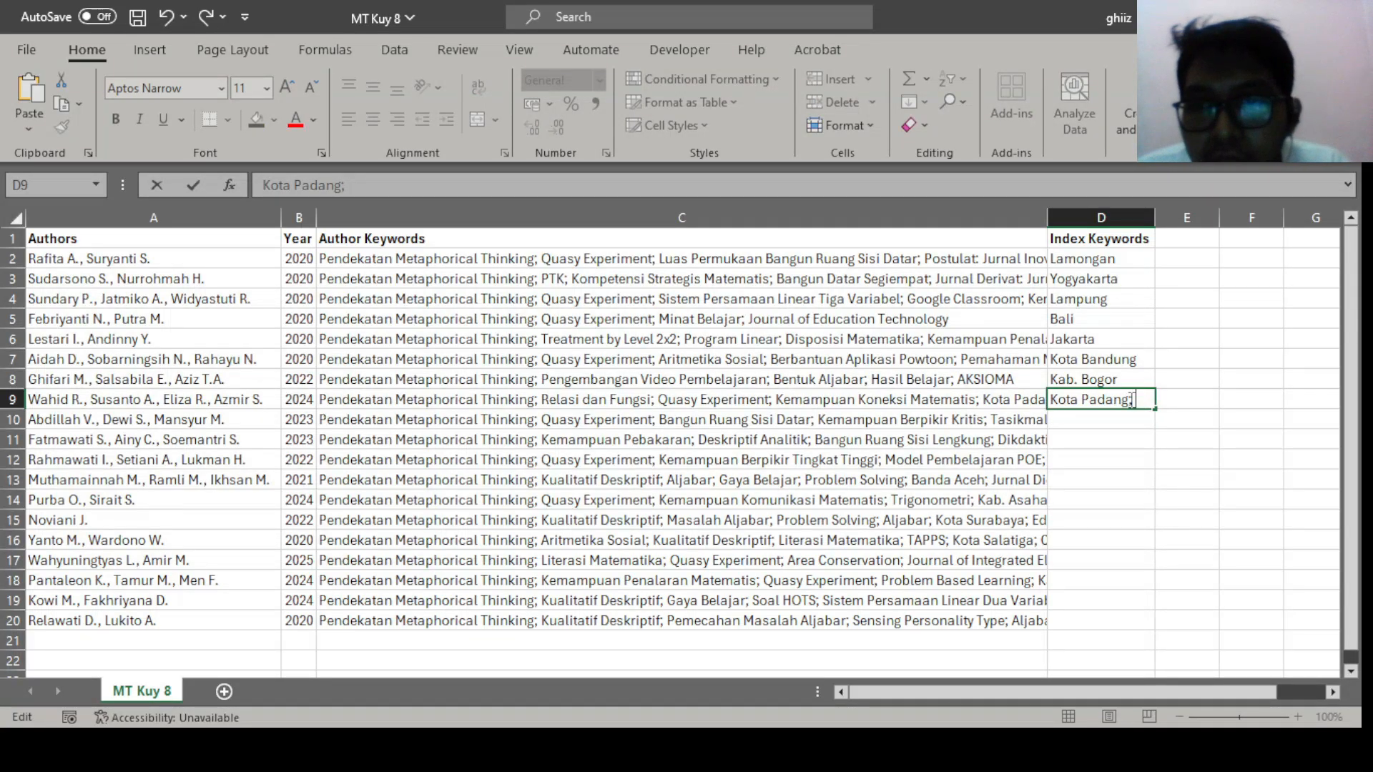
{"action": "type", "text": "Ba"}
{"action": "key", "text": "BackSpace"}
{"action": "key", "text": "BackSpace"}
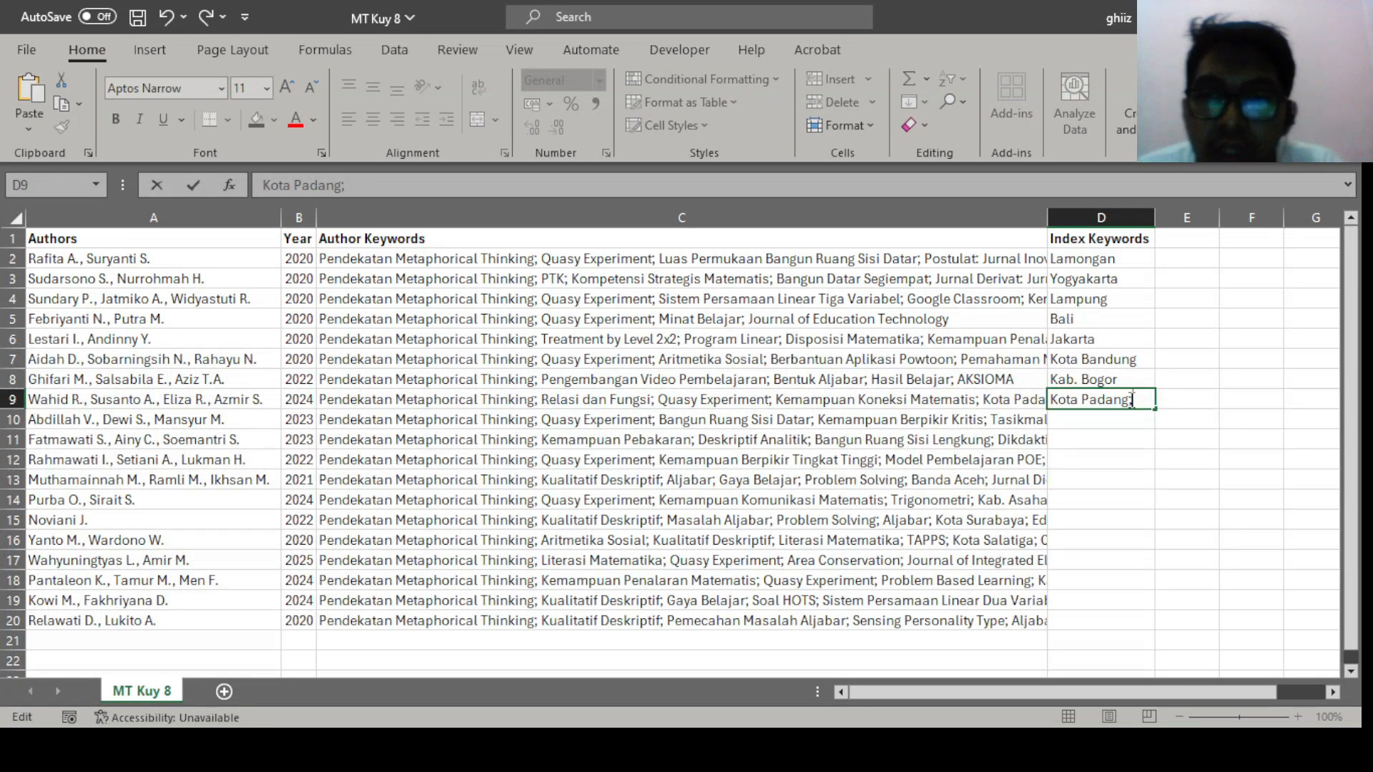
{"action": "key", "text": "BackSpace"}
{"action": "key", "text": "Return"}
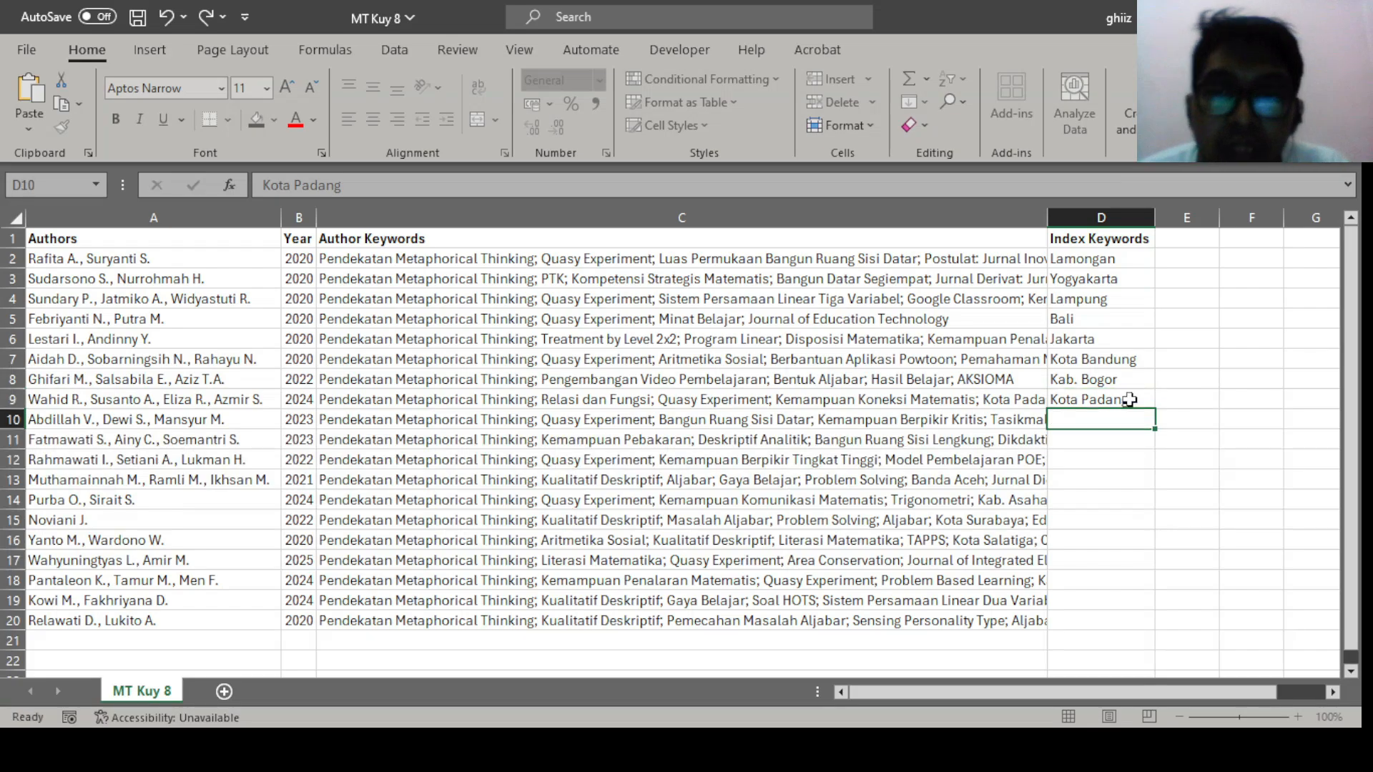
Remove Kota Padang and its semicolon from the author keywords in C9.
{"action": "key", "text": "Left"}
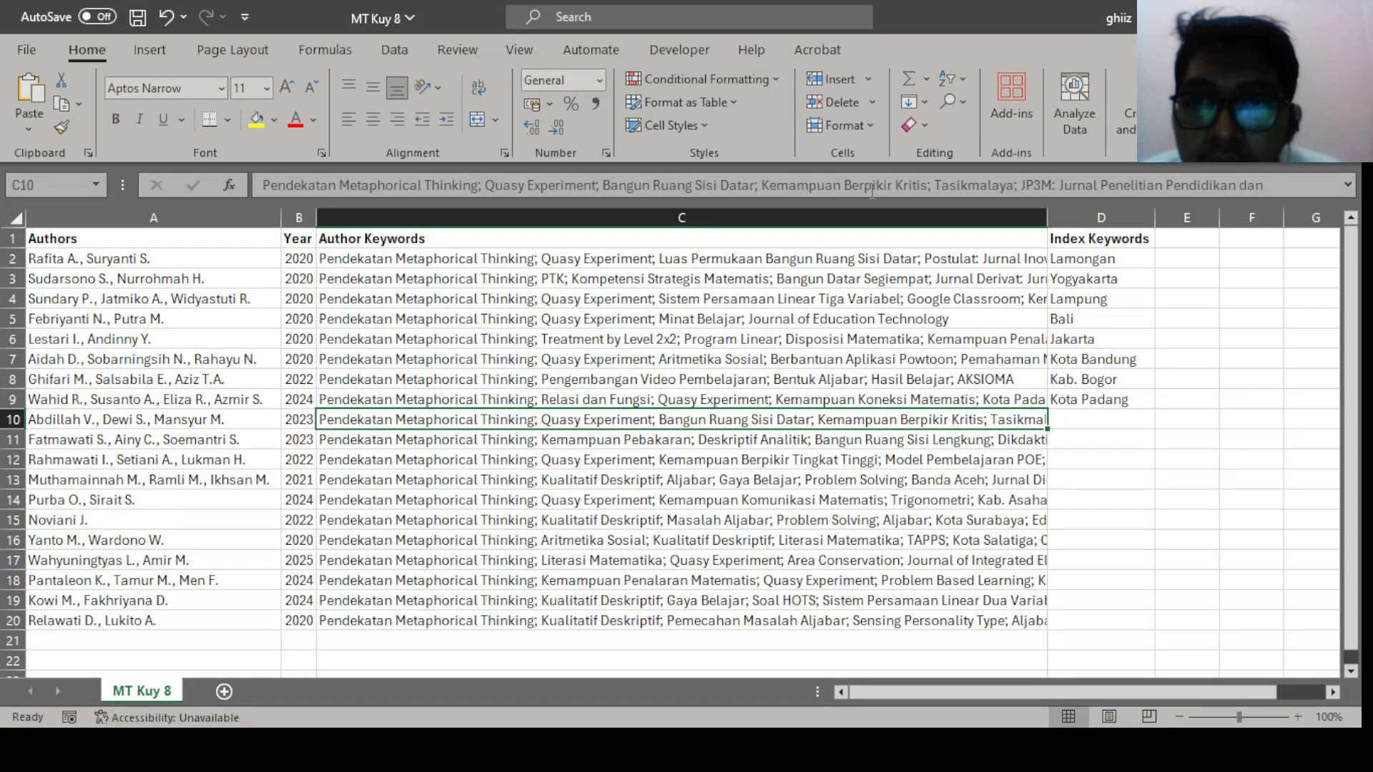
{"action": "left_click", "coordinate": [944, 397]}
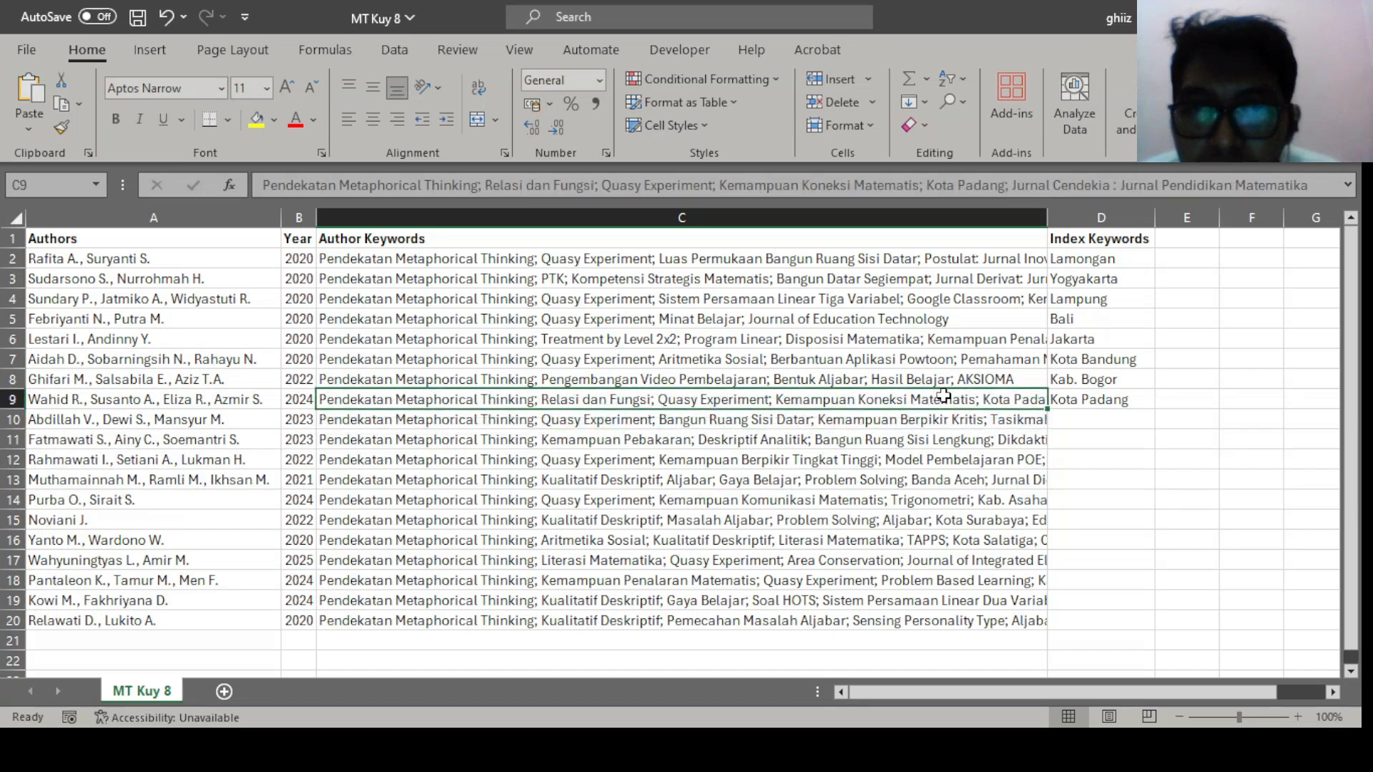
{"action": "left_click_drag", "start_coordinate": [1011, 184], "coordinate": [935, 185]}
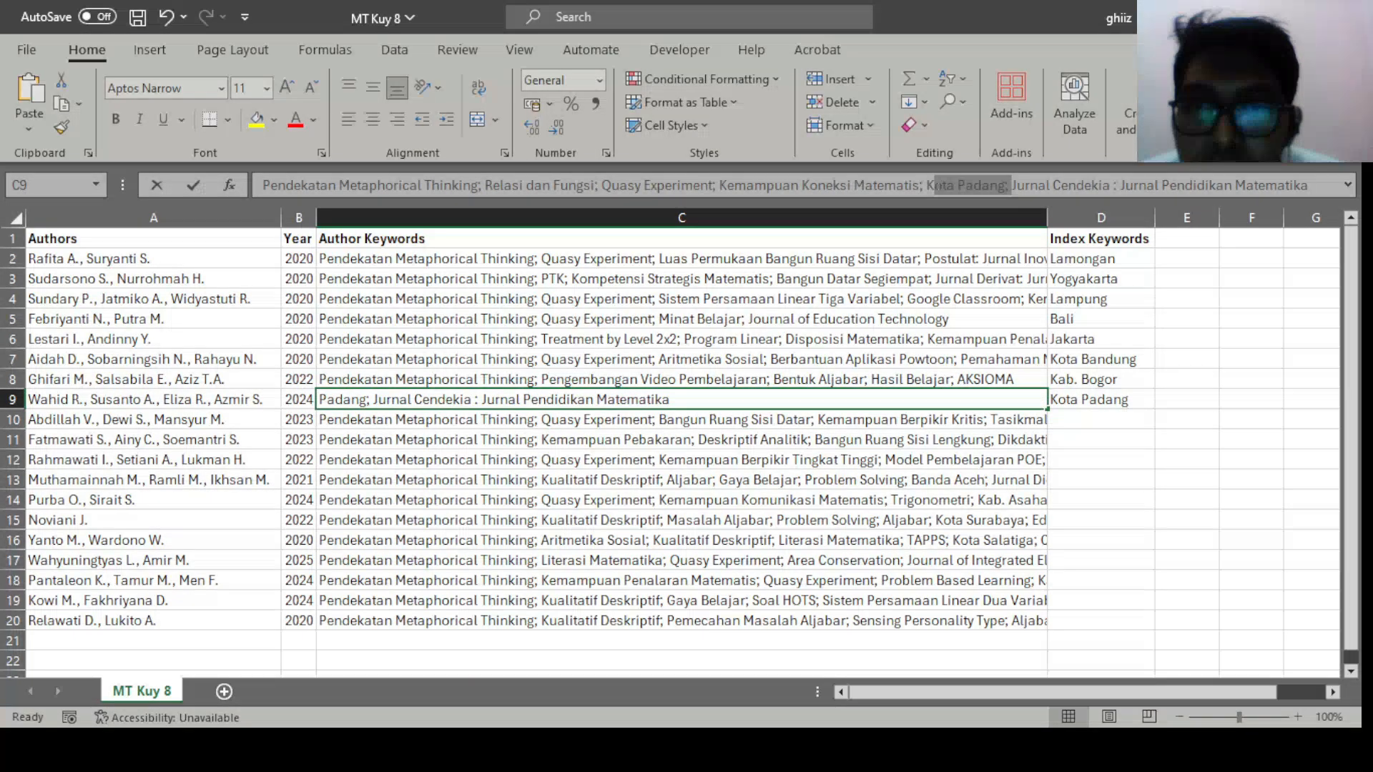
{"action": "key", "text": "Delete"}
{"action": "key", "text": "Return"}
Enter the index keywords Tasikmalaya in D10, Kab. Sukabumi in D12 and Banda Aceh in D13.
{"action": "type", "text": "TasikmalayaKab. Sukabumi"}
{"action": "key", "text": "Return"}
{"action": "double_click", "coordinate": [1060, 479]}
{"action": "type", "text": "Banda Aceh"}
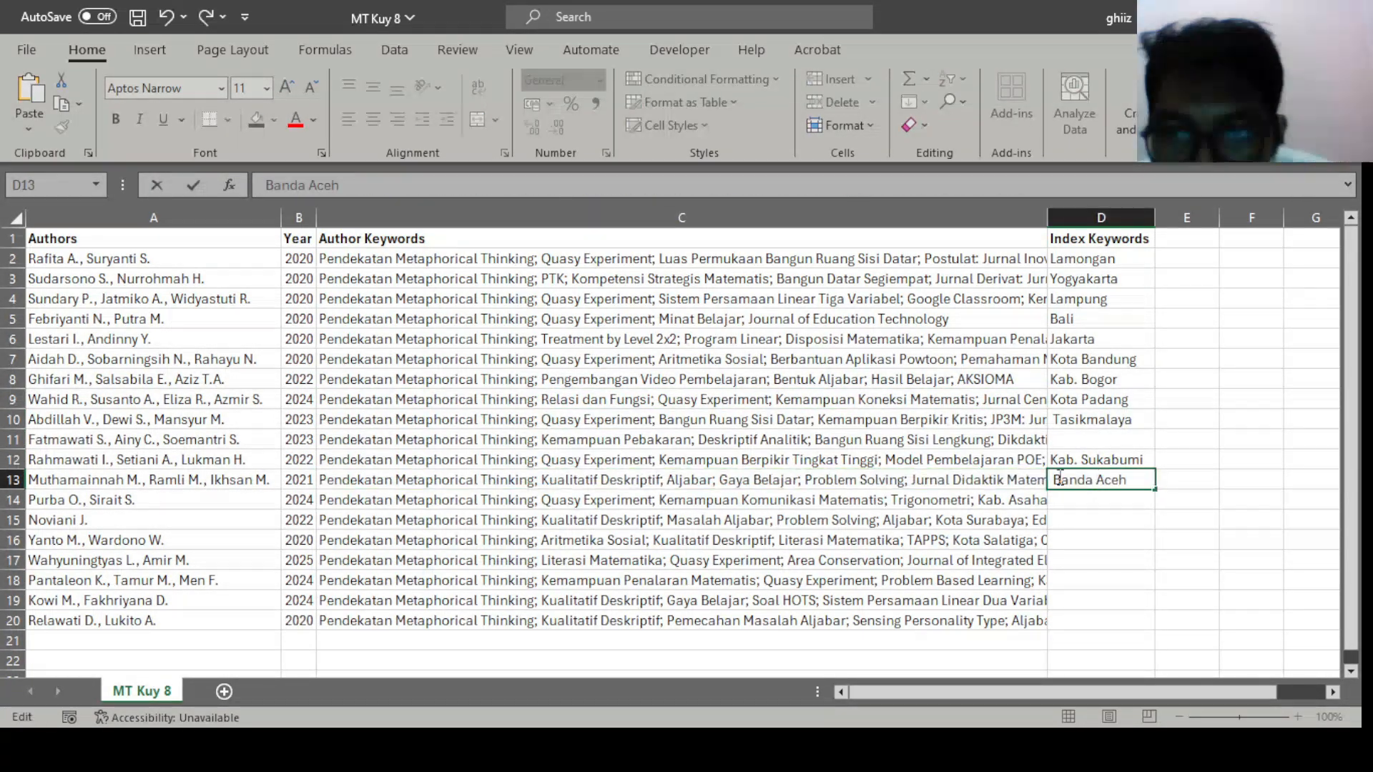
{"action": "key", "text": "Return"}
Enter the index keywords Kab. Asahan in D14, Kota Surabaya in D15 and Kota Salatiga in D16.
{"action": "type", "text": "Kab. Asahan"}
{"action": "key", "text": "Return"}
{"action": "type", "text": "Kota Surabaya"}
{"action": "key", "text": "Return"}
{"action": "type", "text": "Kota Salatiga"}
{"action": "key", "text": "Return"}
Remove Kota Surabaya and its semicolon from the author keywords in C15.
{"action": "left_click", "coordinate": [882, 519]}
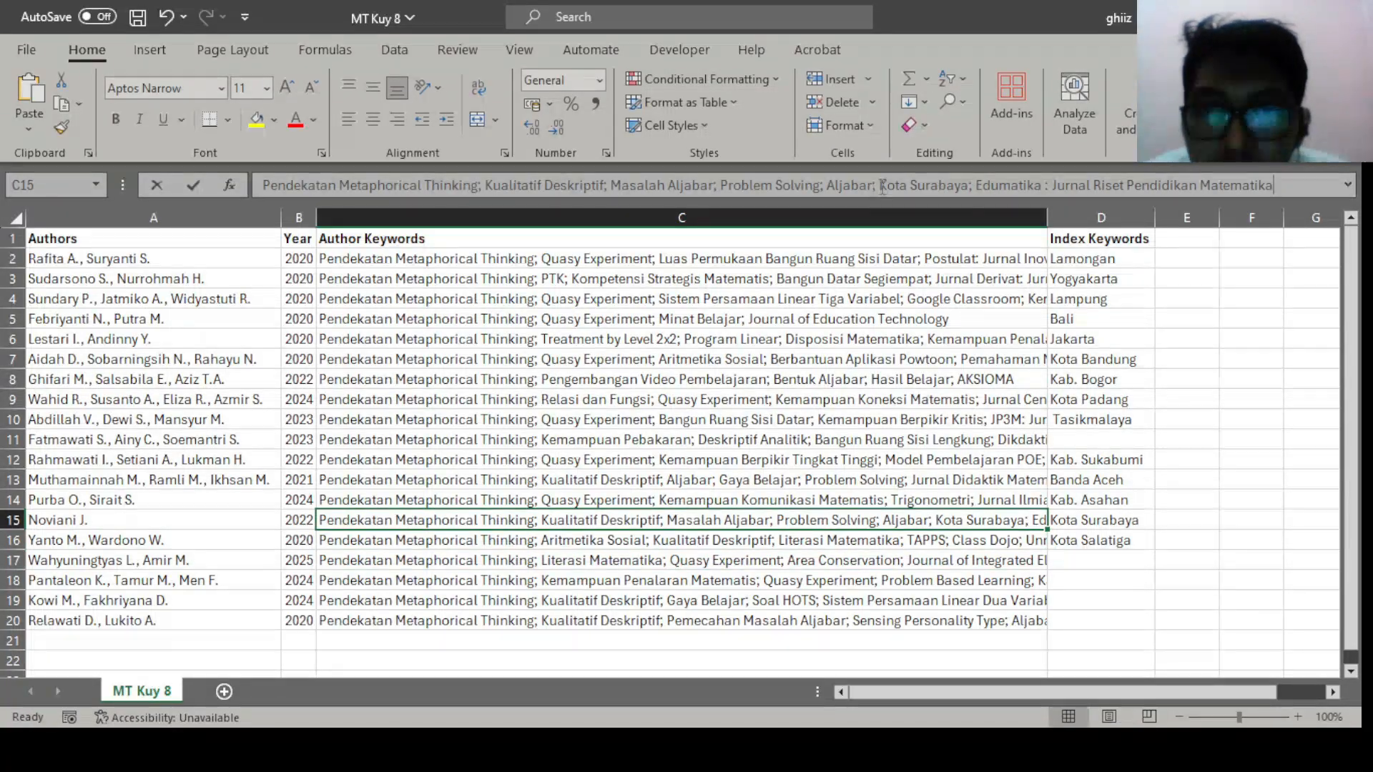
{"action": "left_click_drag", "start_coordinate": [879, 184], "coordinate": [963, 185]}
{"action": "key", "text": "Delete"}
{"action": "key", "text": "Return"}
Enter the index keywords Kab. Manggarai in D18 and Pati in D19.
{"action": "type", "text": "Kab. Manggarai"}
{"action": "key", "text": "Return"}
{"action": "type", "text": "Pati"}
{"action": "key", "text": "Return"}
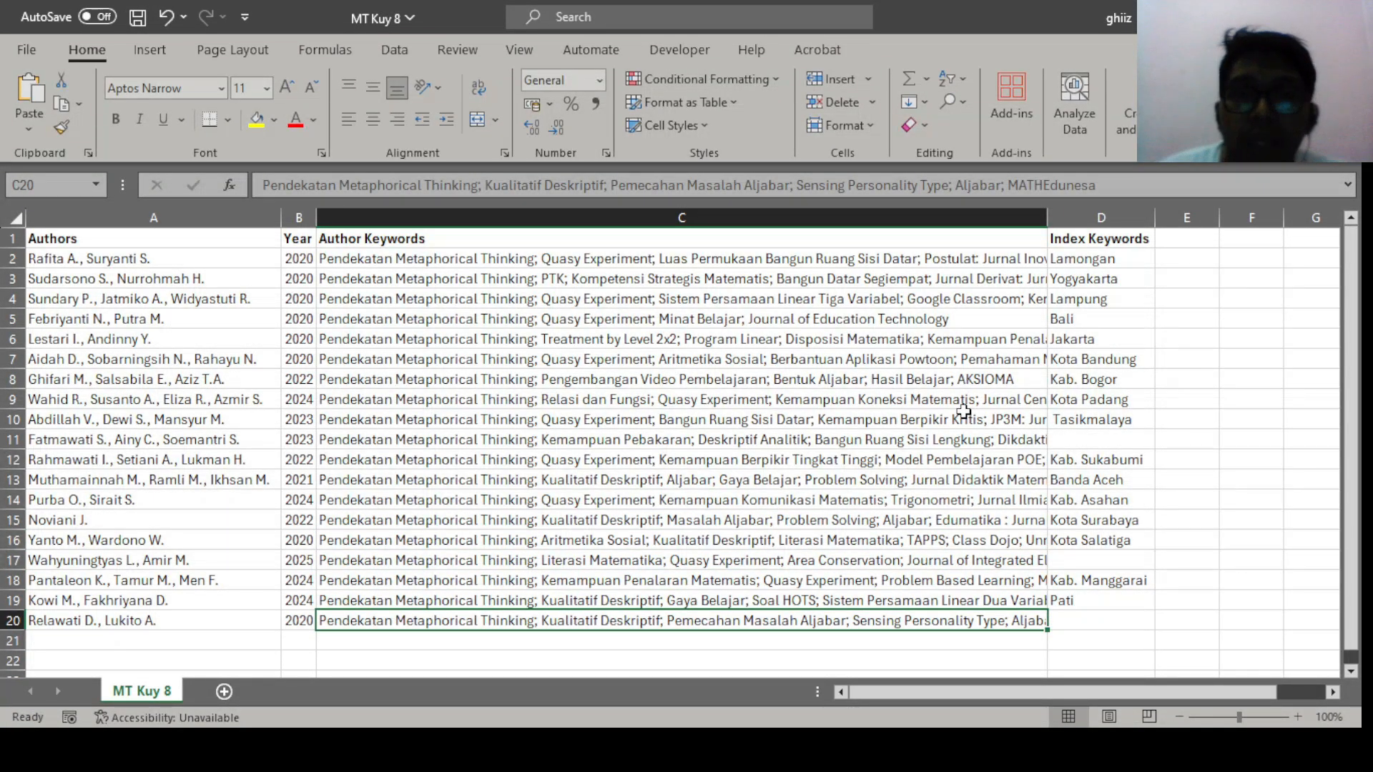
{"action": "key", "text": "Right"}
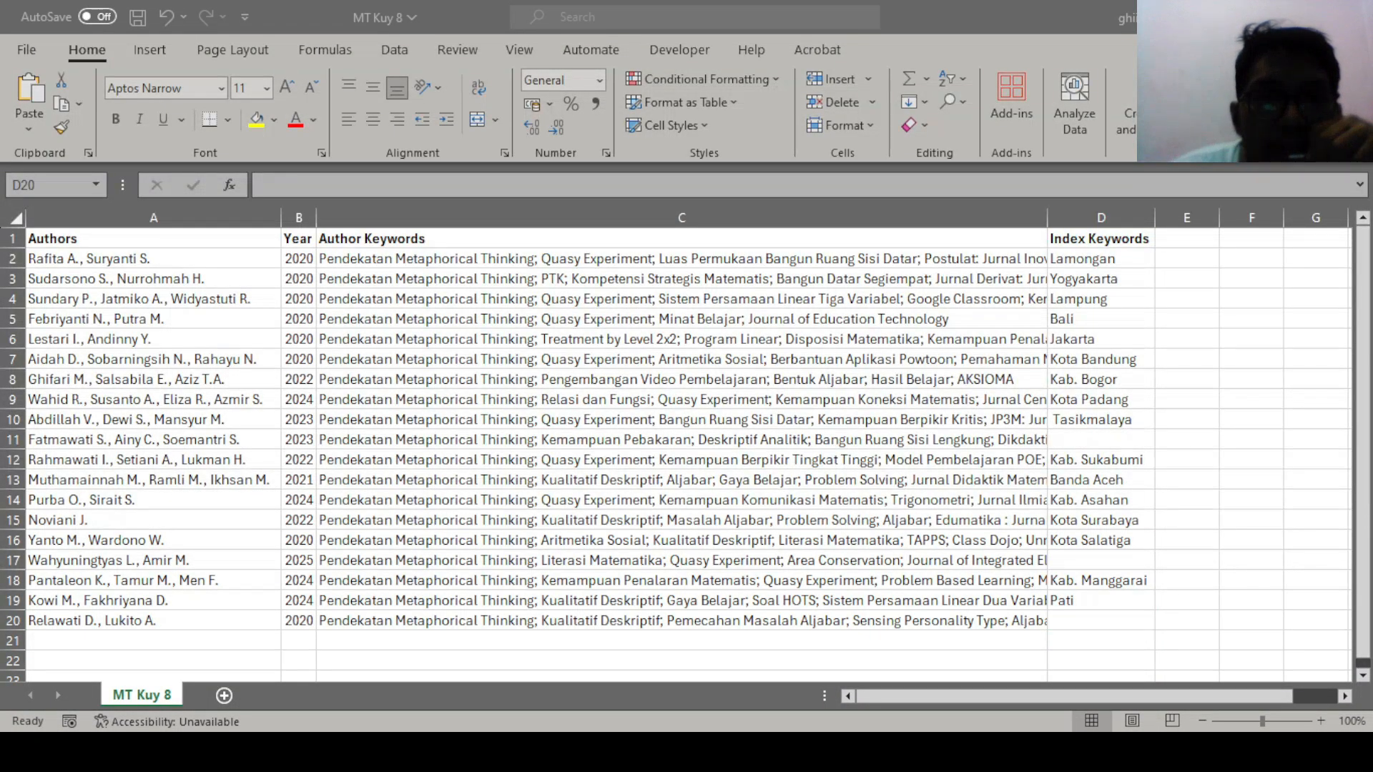
Start saving the workbook as a new copy and browse for its location.
{"action": "left_click", "coordinate": [249, 205]}
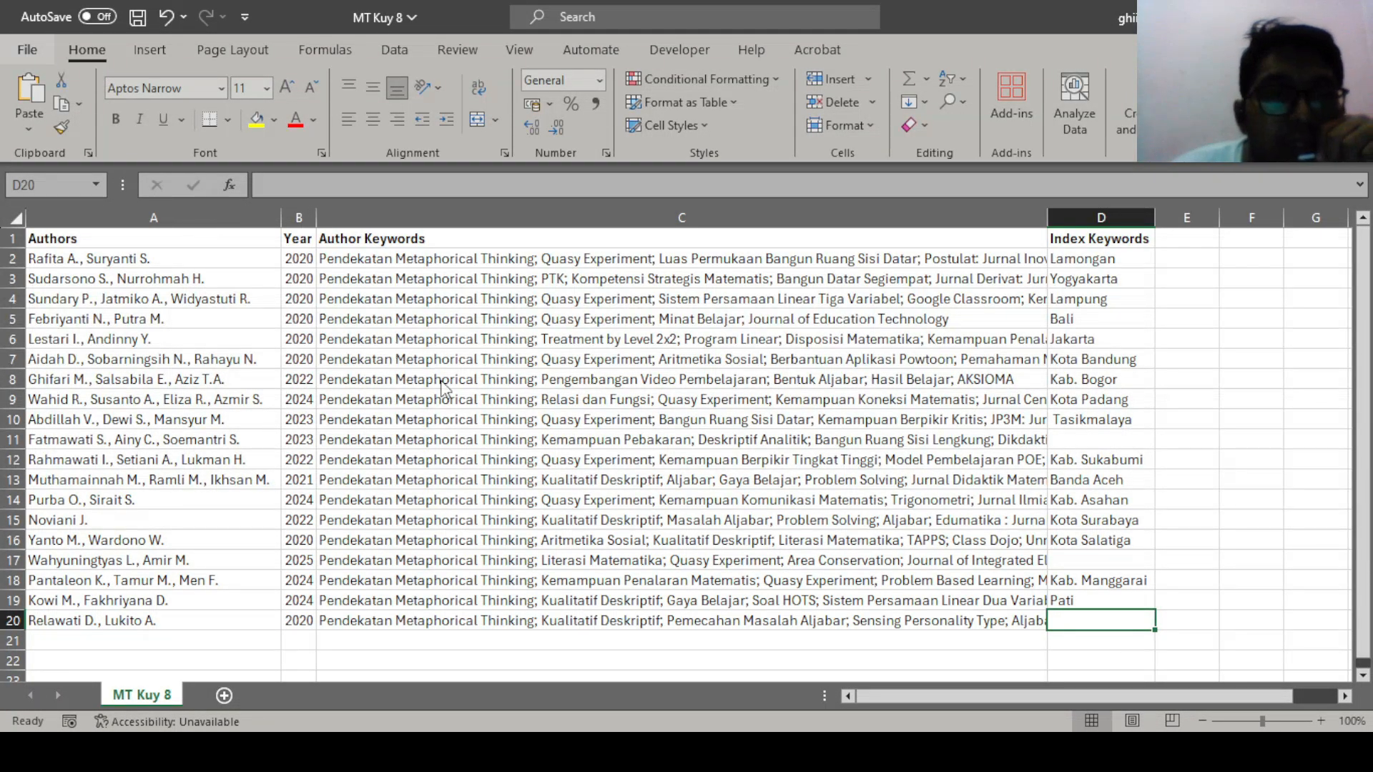
{"action": "key", "text": "alt+f"}
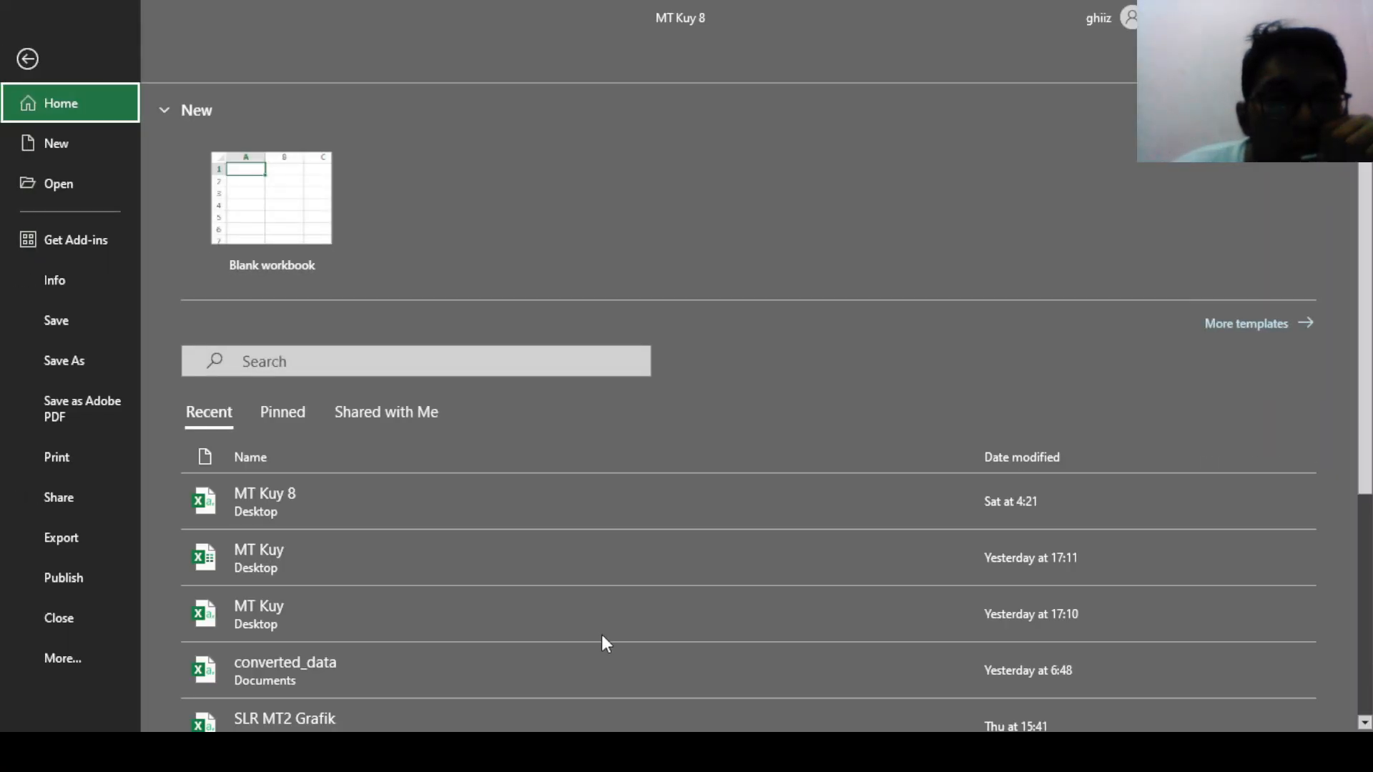
{"action": "left_click", "coordinate": [93, 364]}
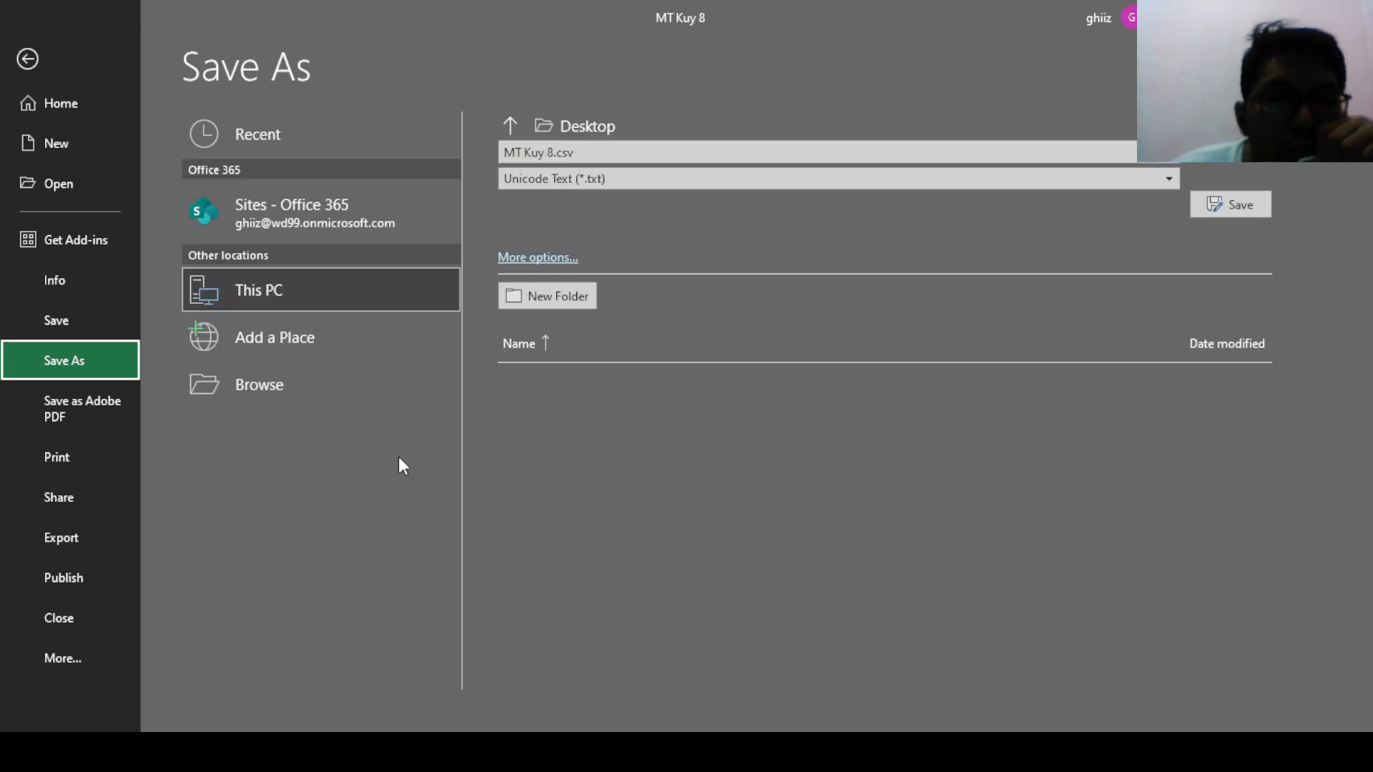
{"action": "left_click", "coordinate": [329, 388]}
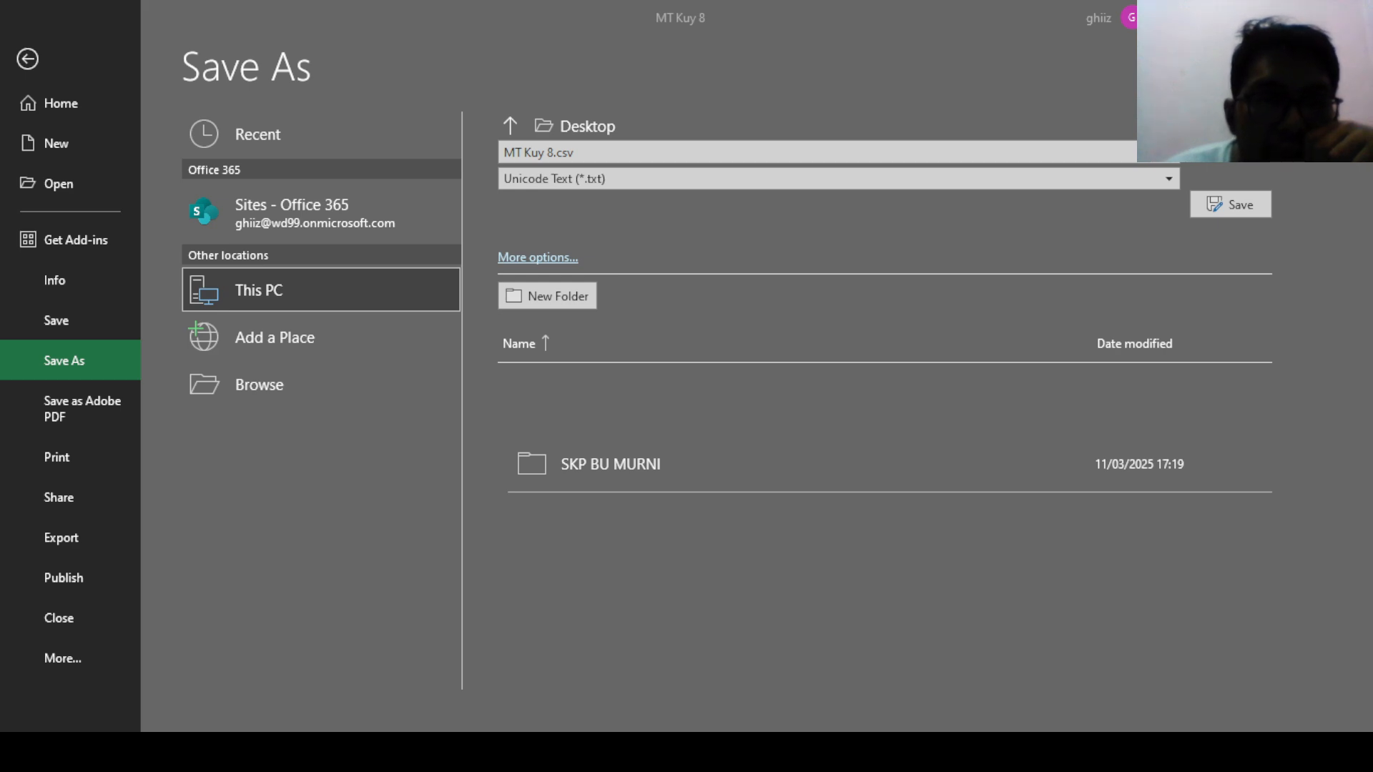
Hide the FireFox source in OBS and return to the save dialog in Excel.
{"action": "left_click", "coordinate": [520, 579]}
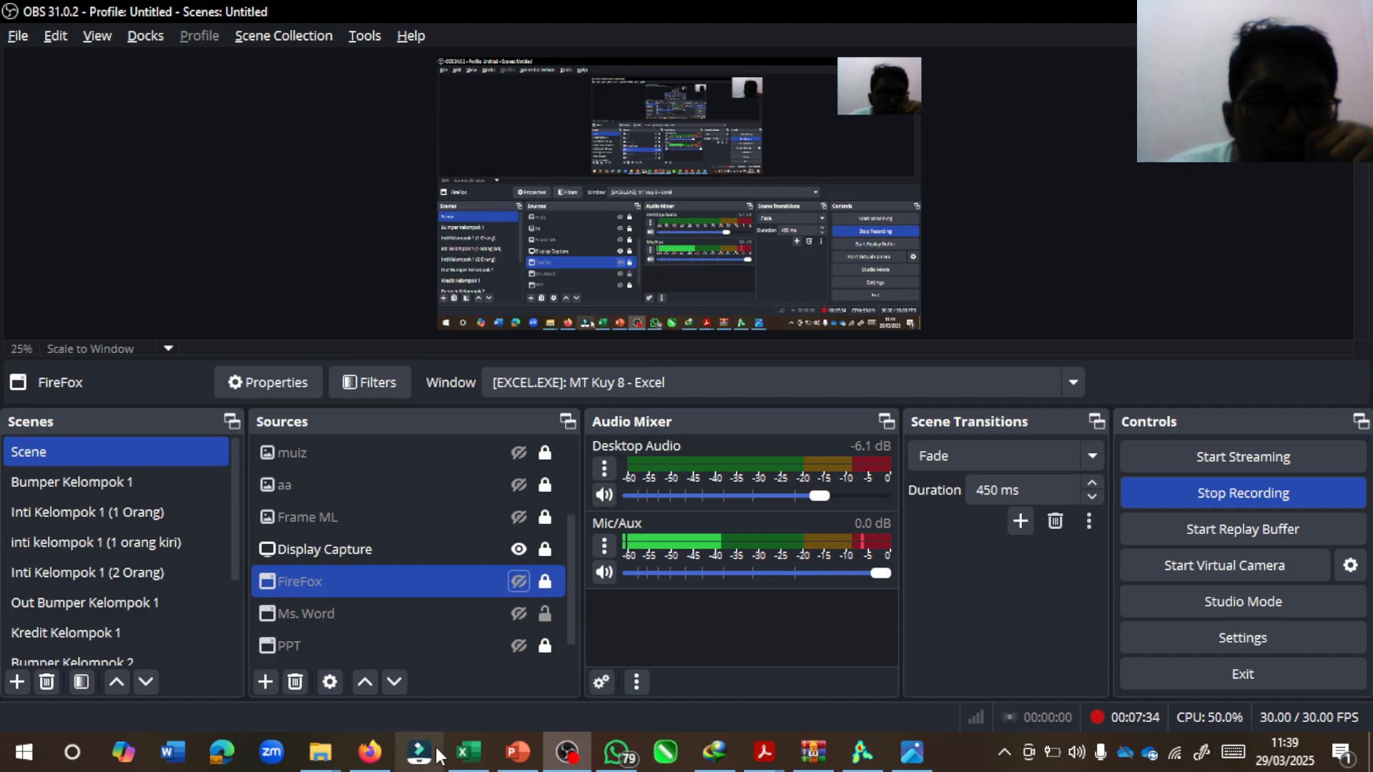
{"action": "left_click", "coordinate": [468, 751]}
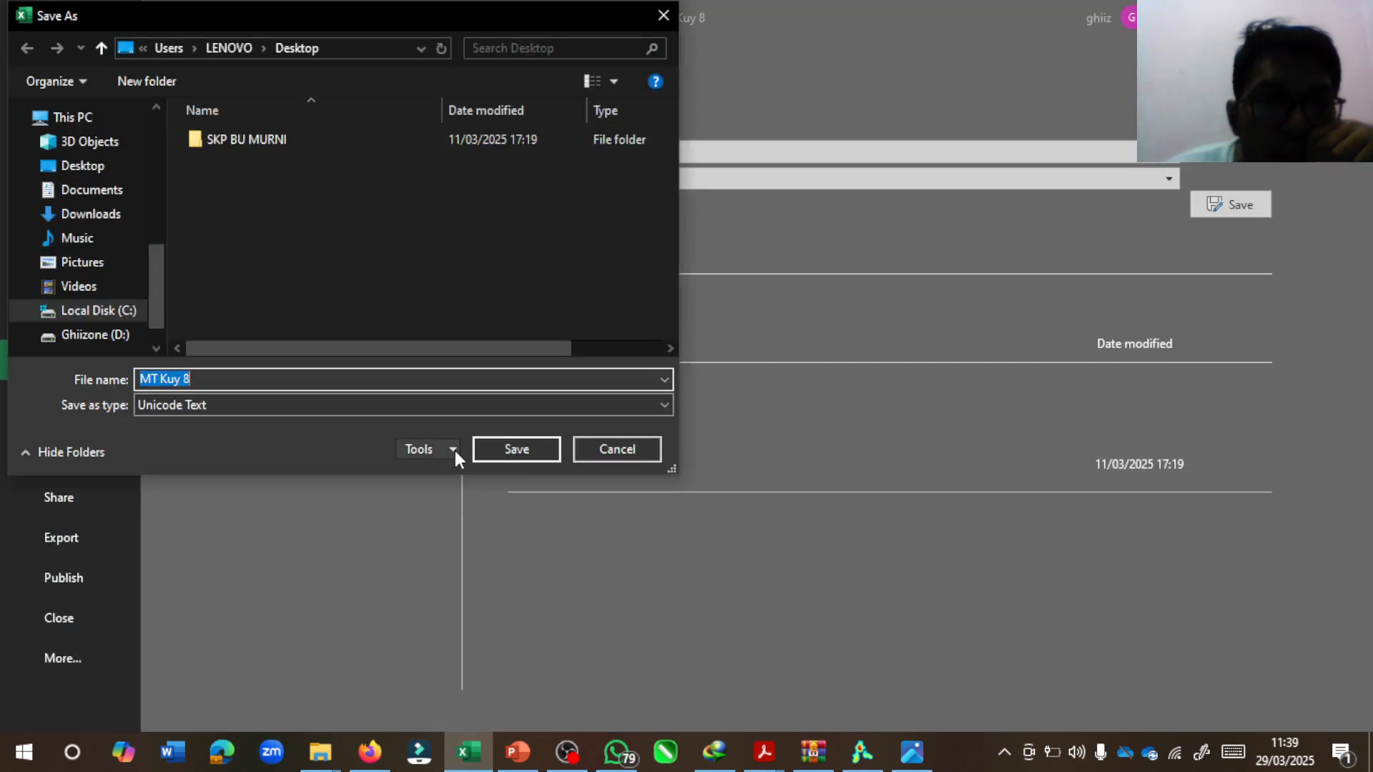
Save the worksheet to the Desktop as MT Kuy 8 Test in CSV UTF-8 (Comma delimited) format.
{"action": "left_click", "coordinate": [75, 166]}
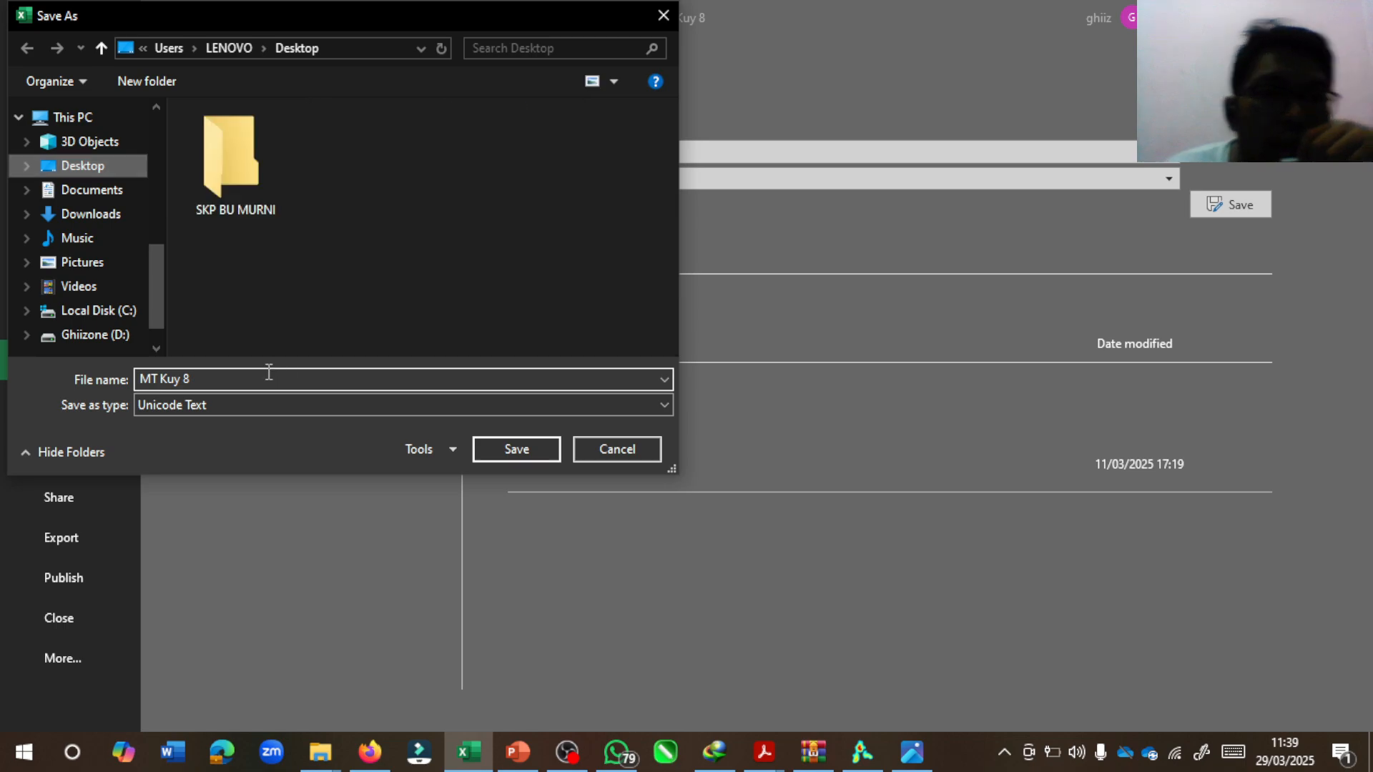
{"action": "left_click", "coordinate": [227, 401]}
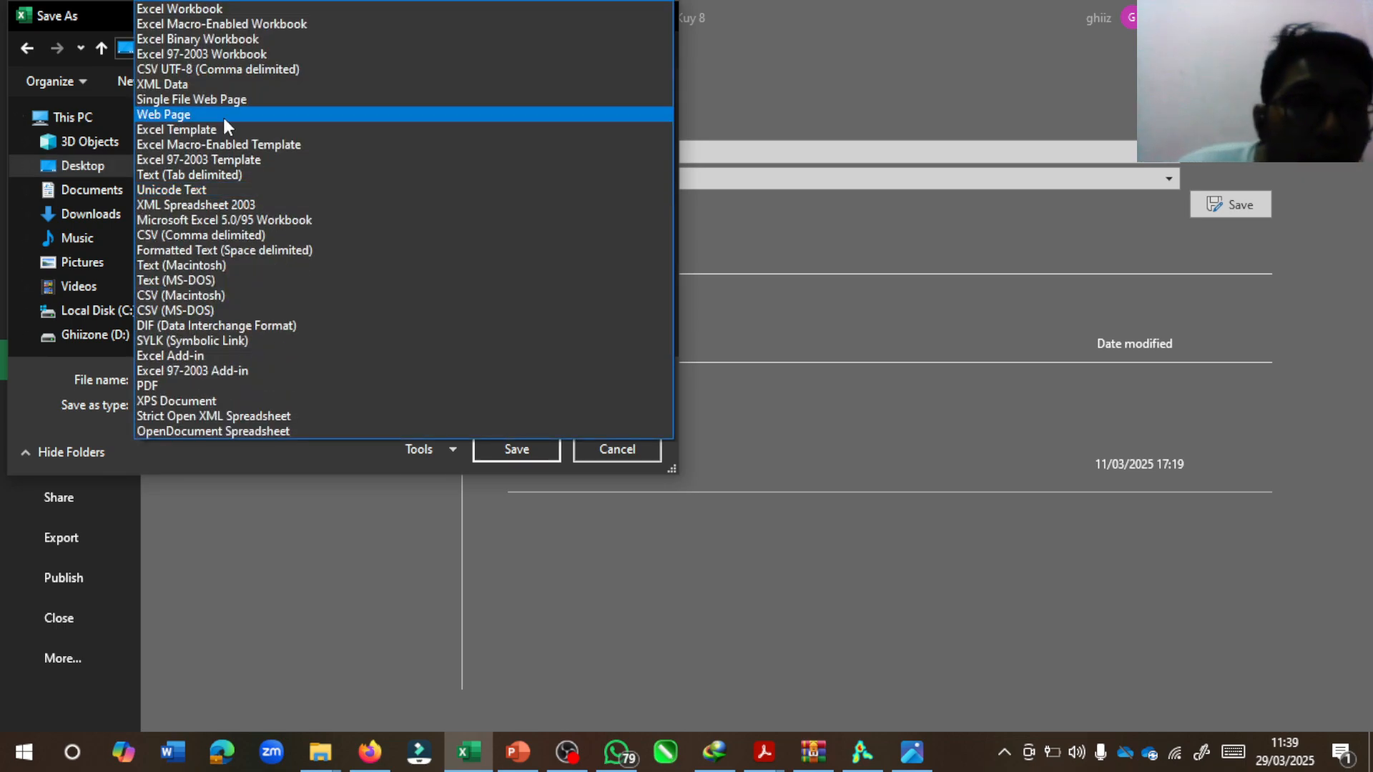
{"action": "left_click", "coordinate": [223, 69]}
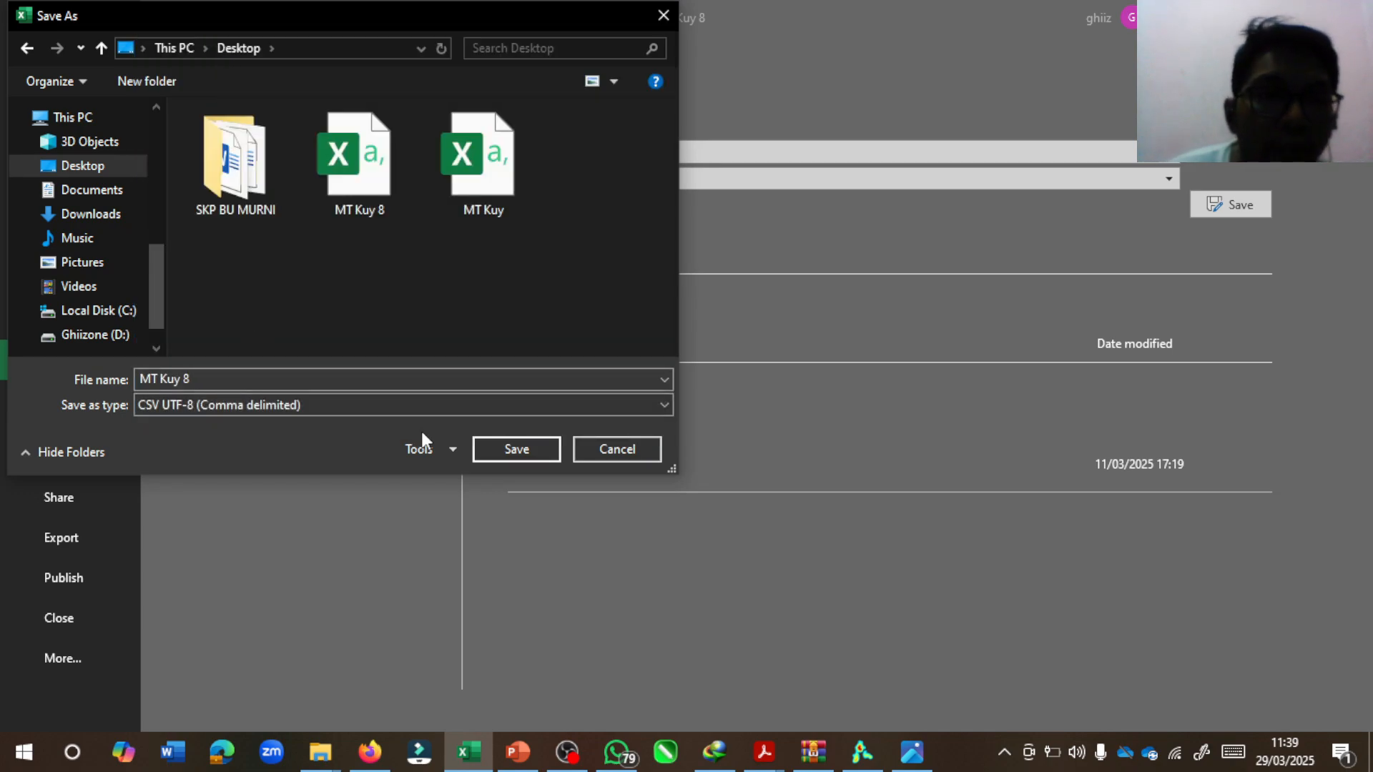
{"action": "left_click", "coordinate": [333, 384]}
{"action": "left_click", "coordinate": [332, 384]}
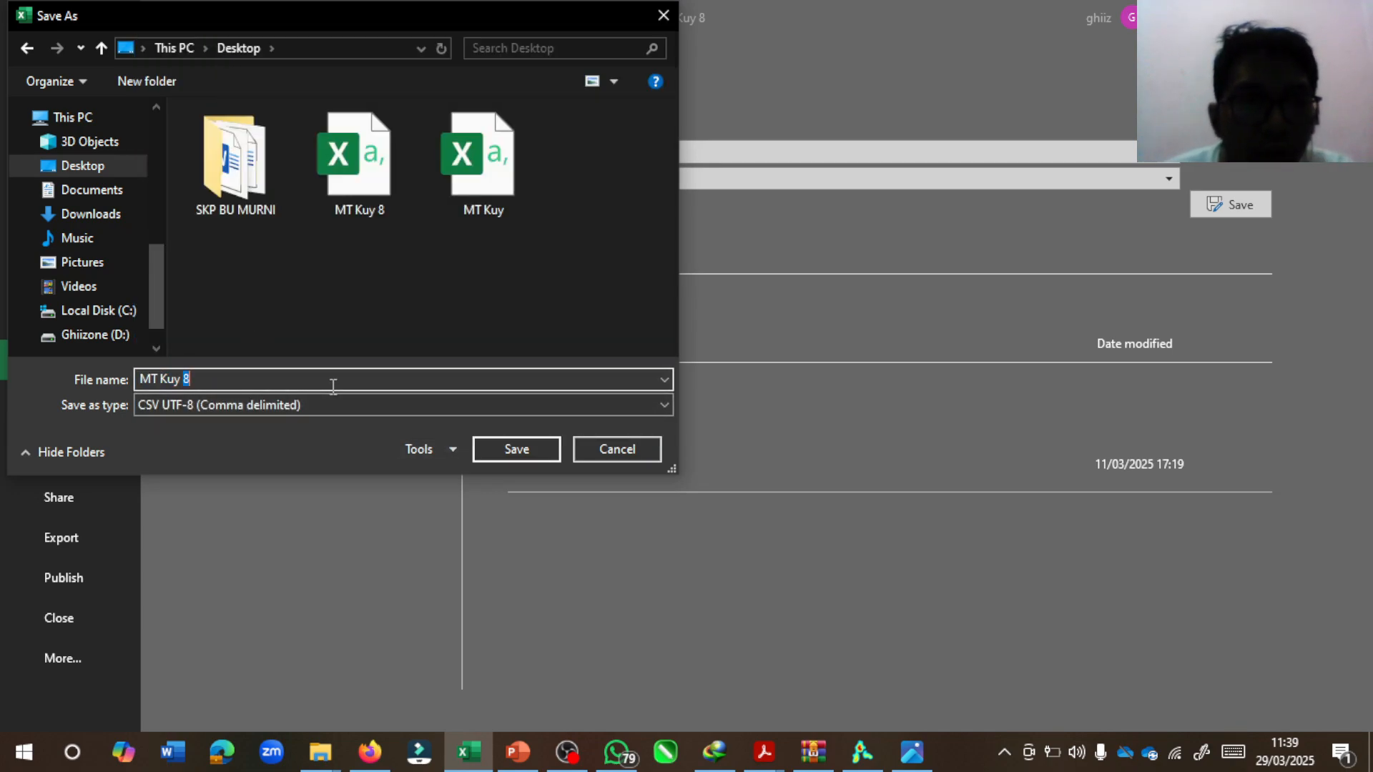
{"action": "key", "text": "BackSpace"}
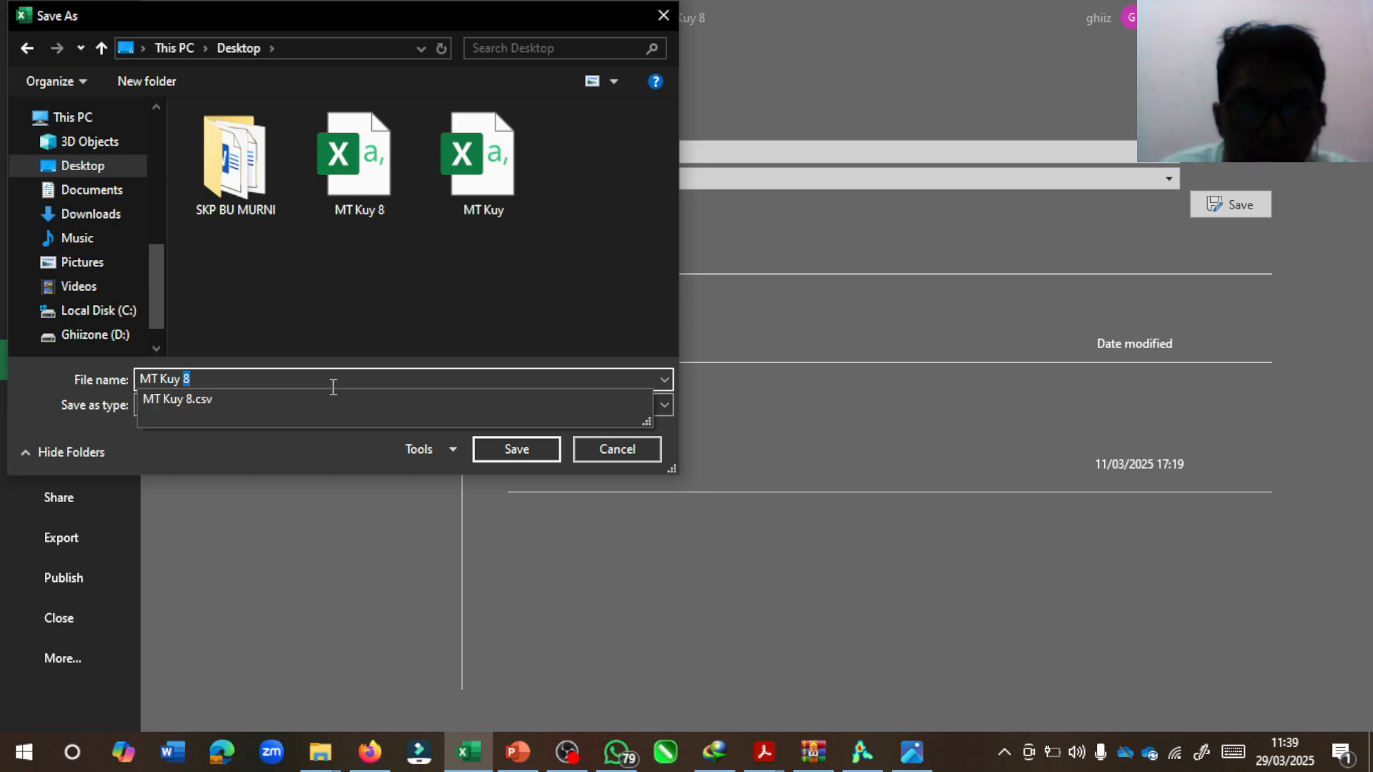
{"action": "type", "text": "8 Test"}
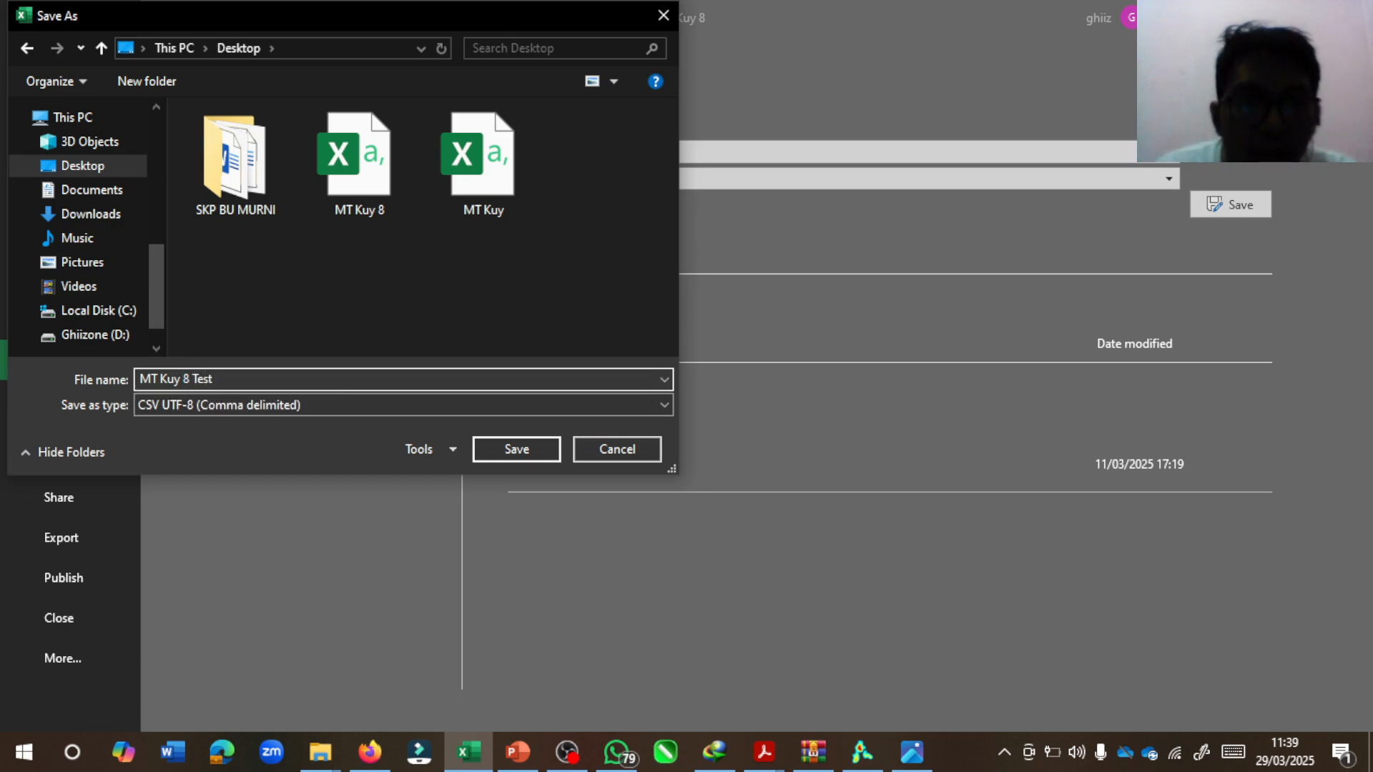
{"action": "key", "text": "Return"}
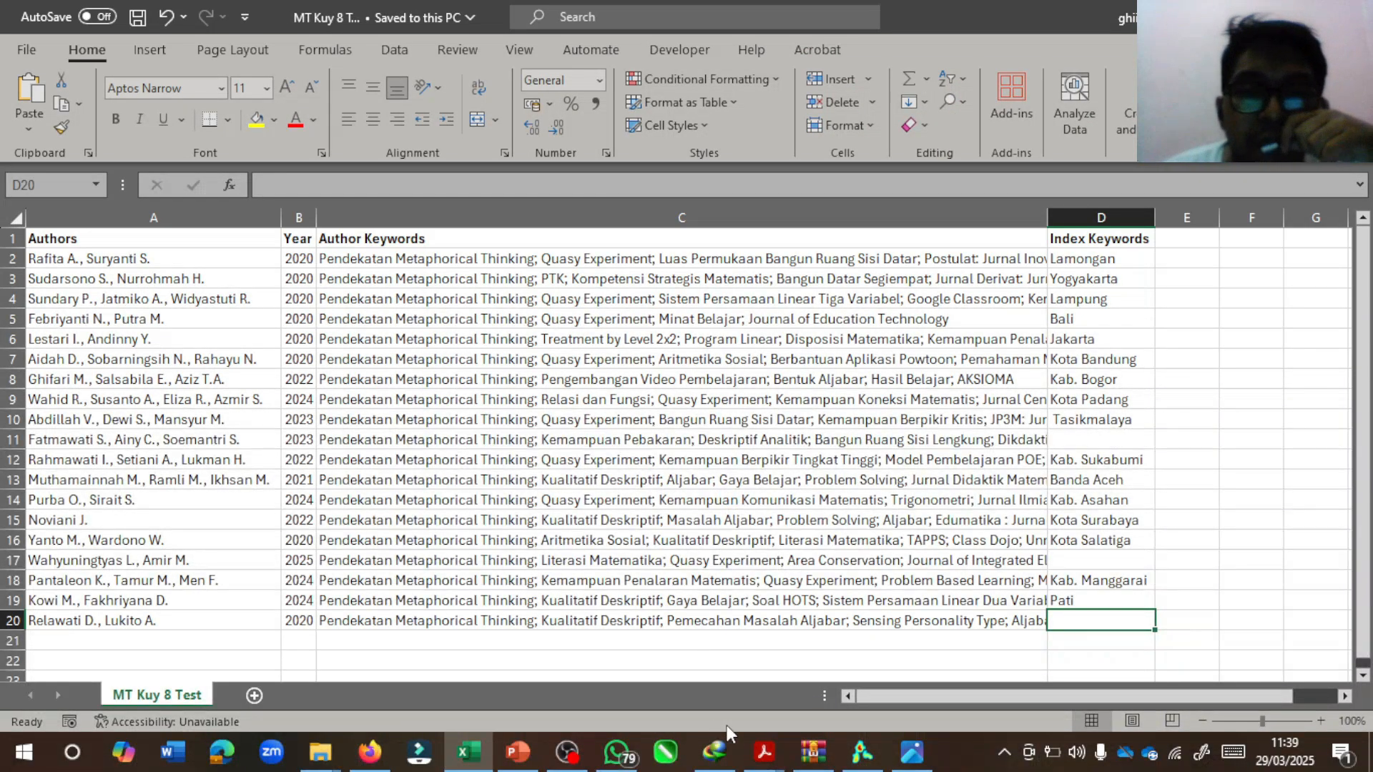
Switch to VOSviewer and start creating a map based on bibliographic data.
{"action": "left_click", "coordinate": [862, 752]}
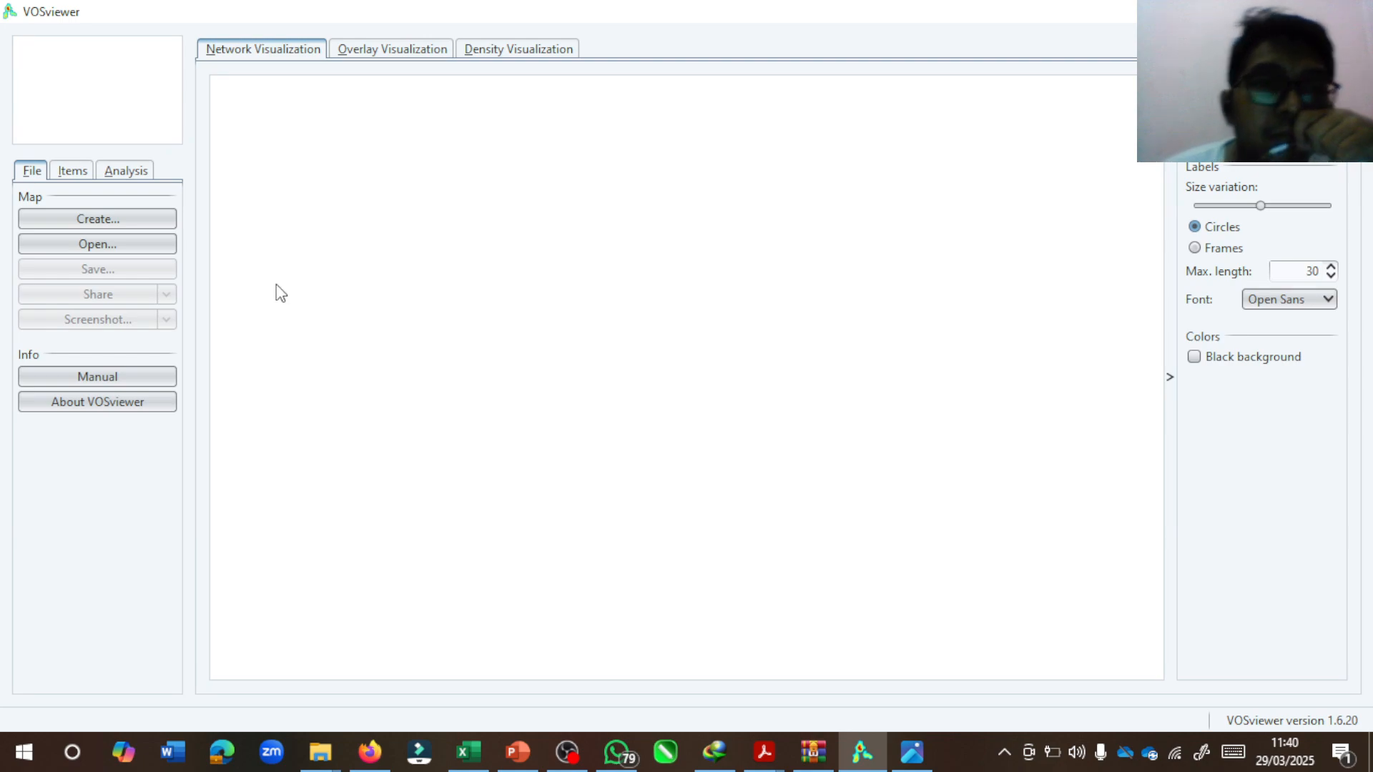
{"action": "left_click", "coordinate": [167, 226]}
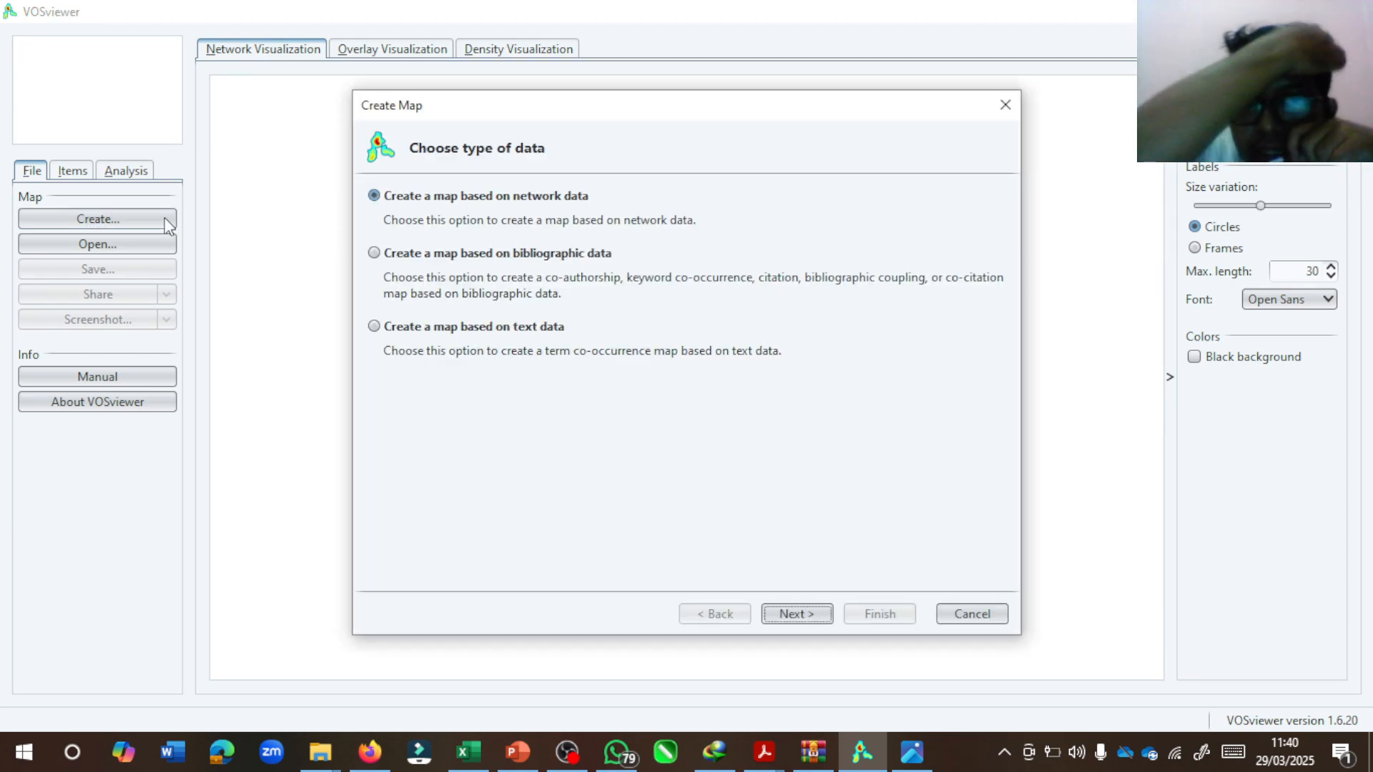
{"action": "left_click", "coordinate": [395, 258]}
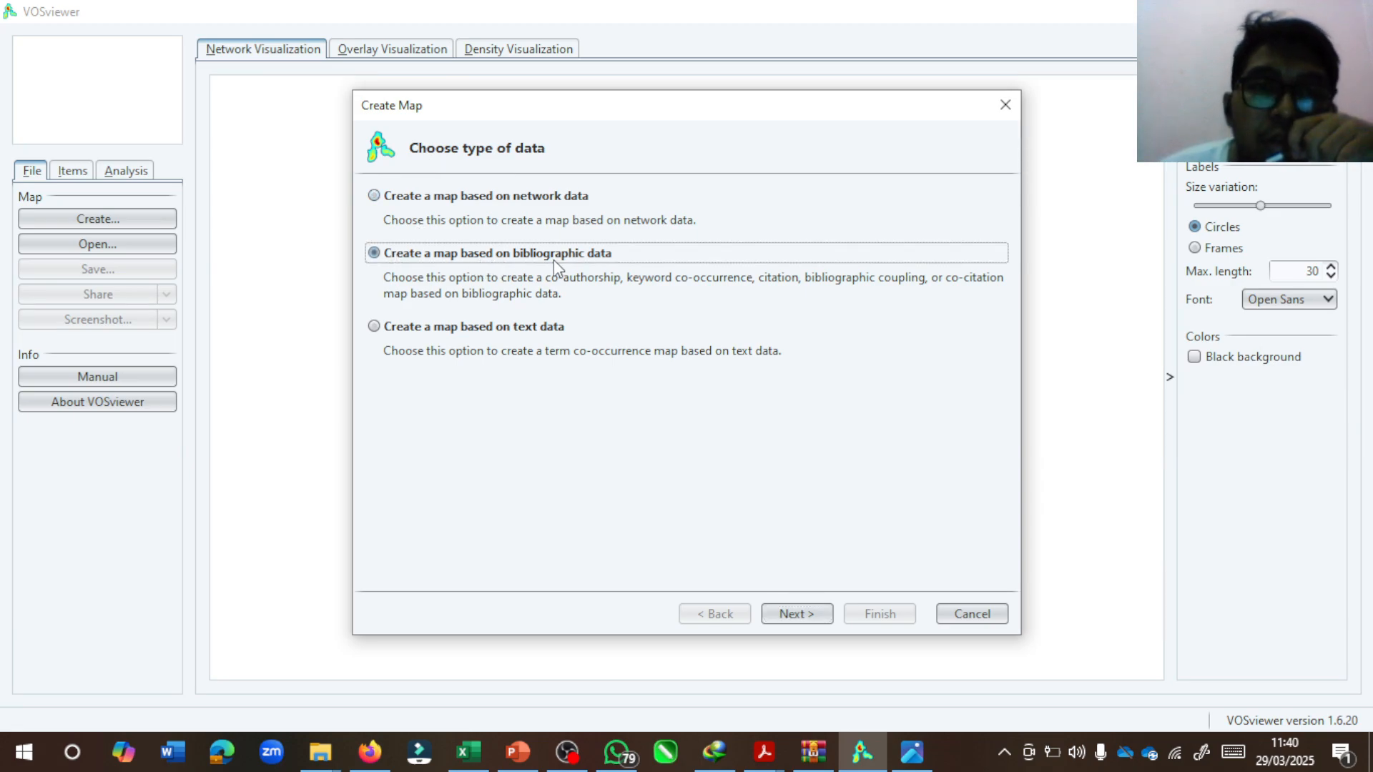
{"action": "left_click", "coordinate": [819, 615]}
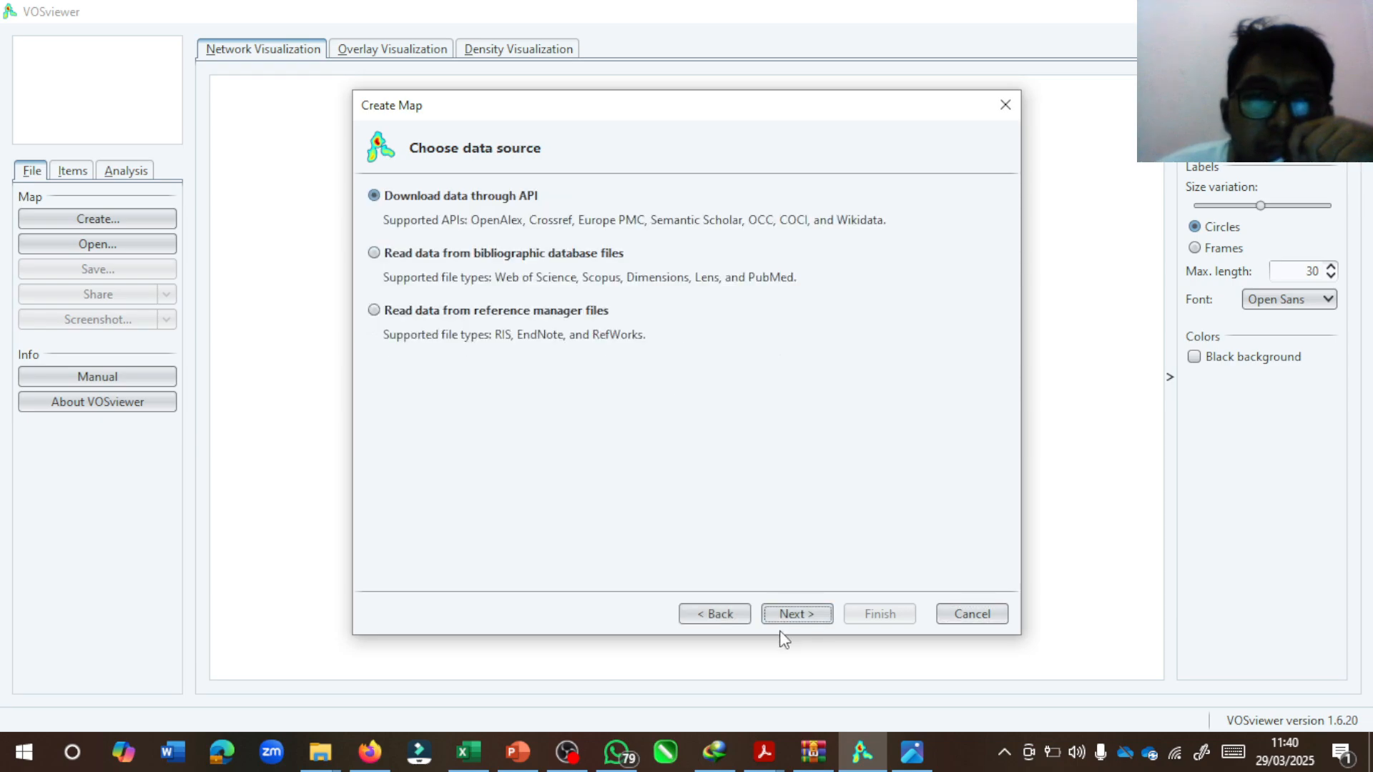
Glance at the Excel worksheet, return to VOSviewer and set the map's data source to bibliographic database files.
{"action": "left_click", "coordinate": [469, 752]}
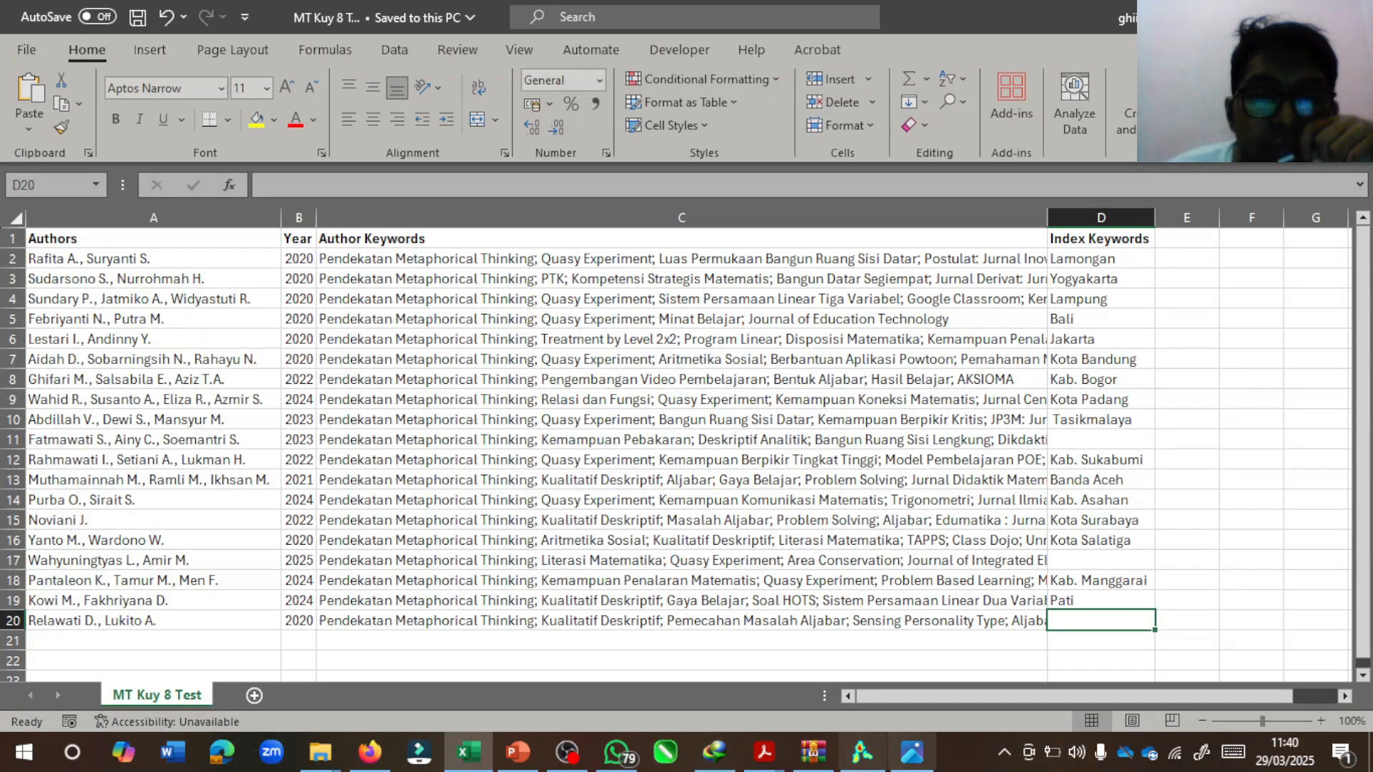
{"action": "left_click", "coordinate": [862, 753]}
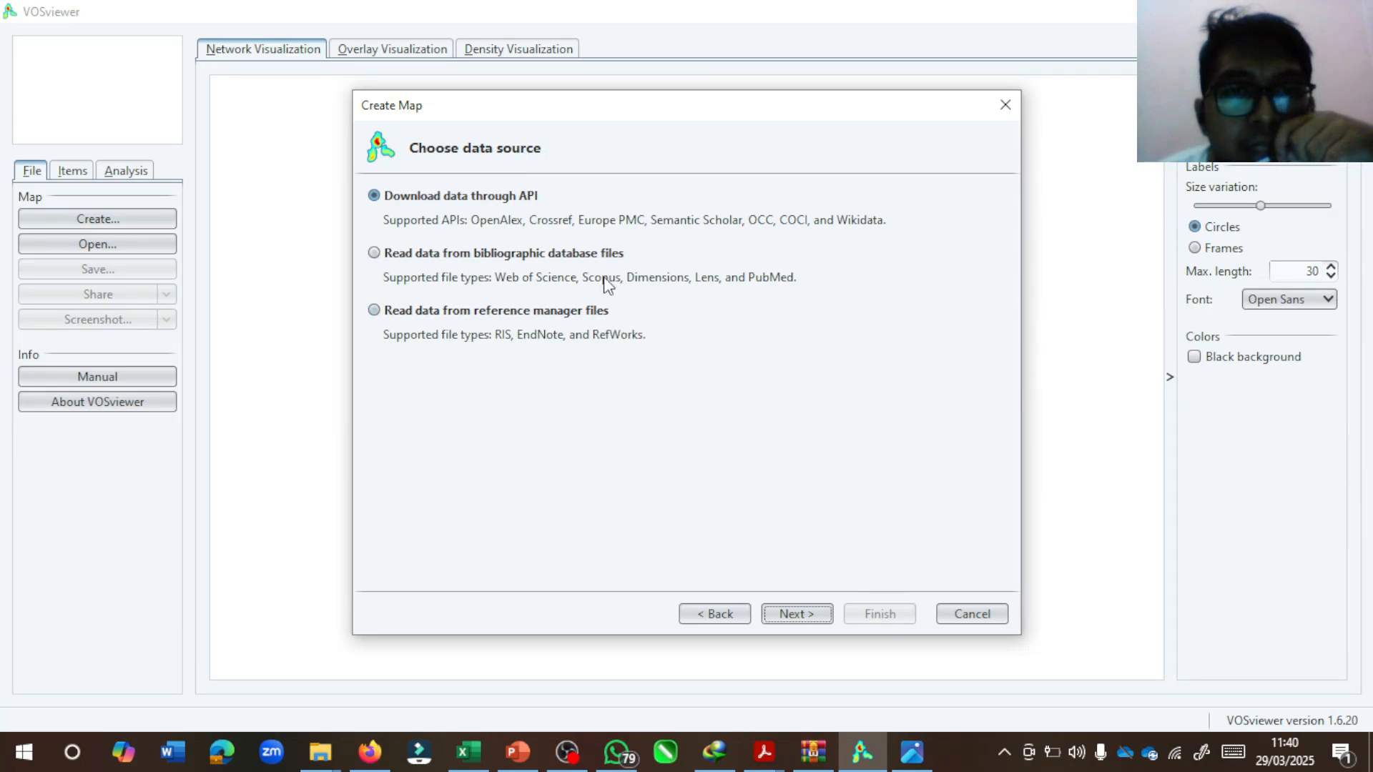
{"action": "left_click", "coordinate": [589, 256]}
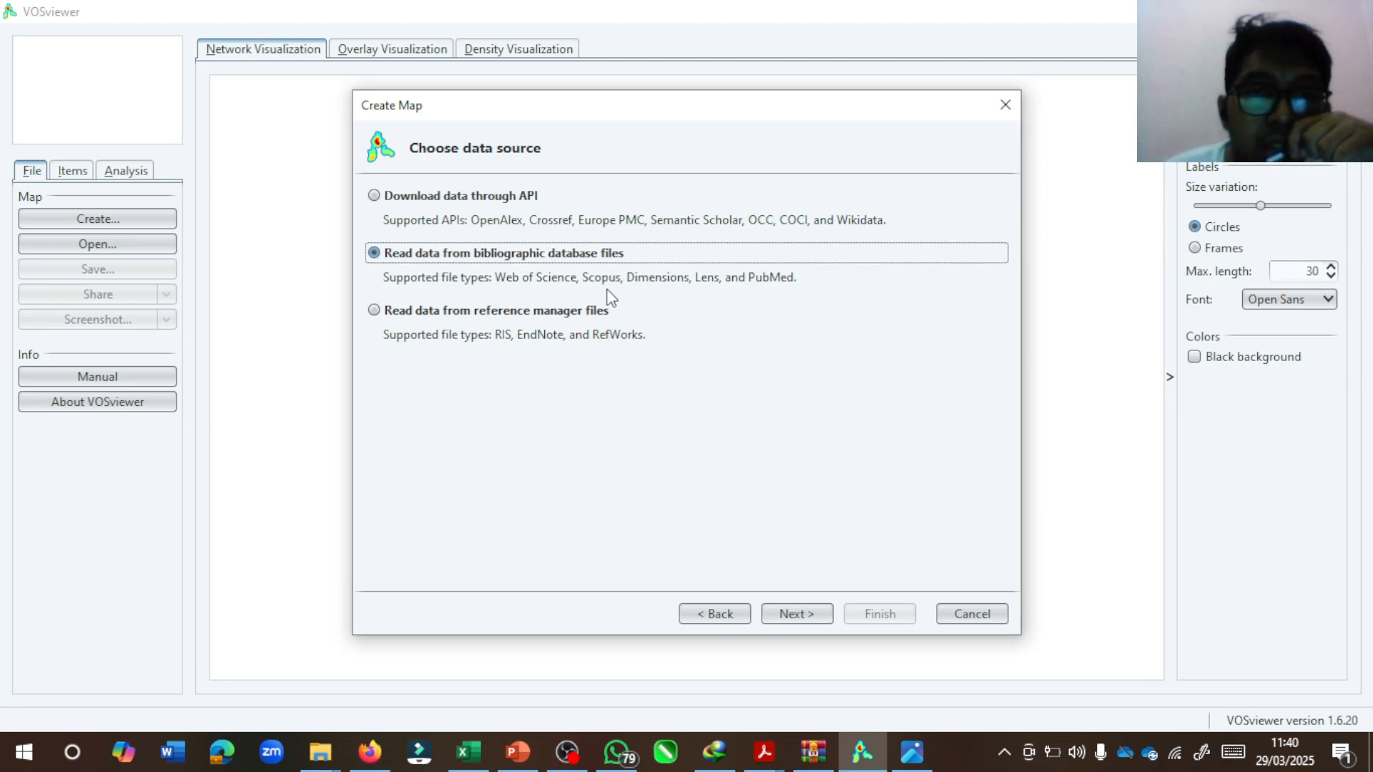
Load MT Kuy 8 Test.csv from the Desktop as the Scopus file and continue to the analysis settings.
{"action": "left_click", "coordinate": [802, 609]}
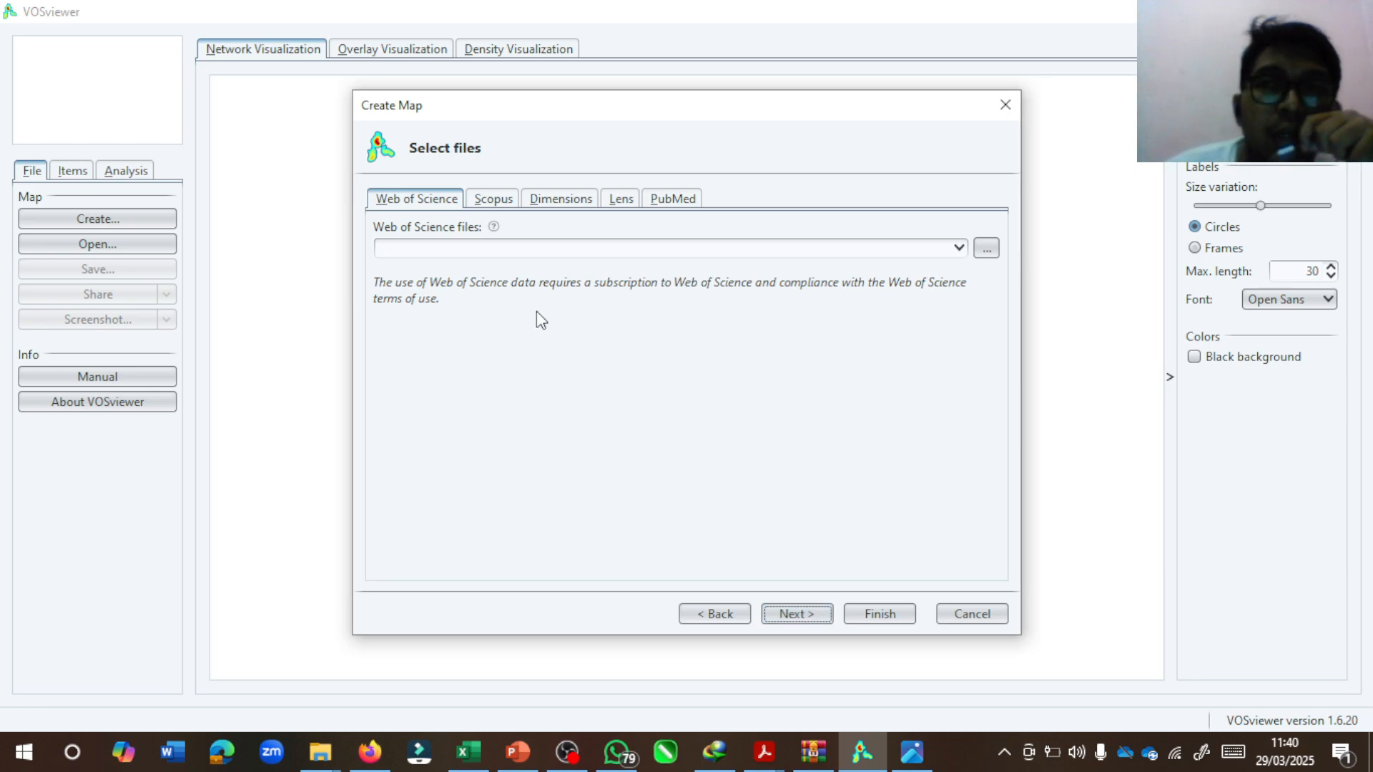
{"action": "left_click", "coordinate": [496, 201]}
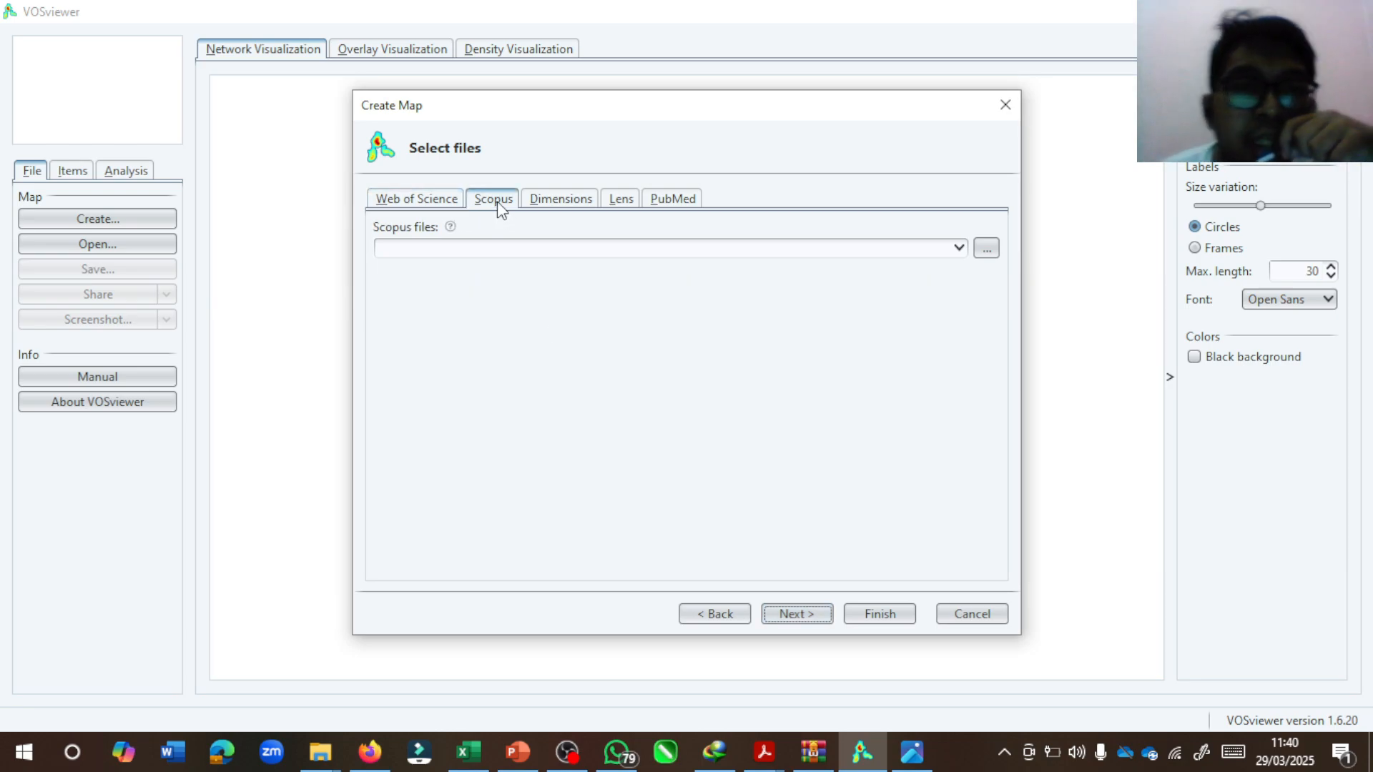
{"action": "left_click", "coordinate": [988, 248]}
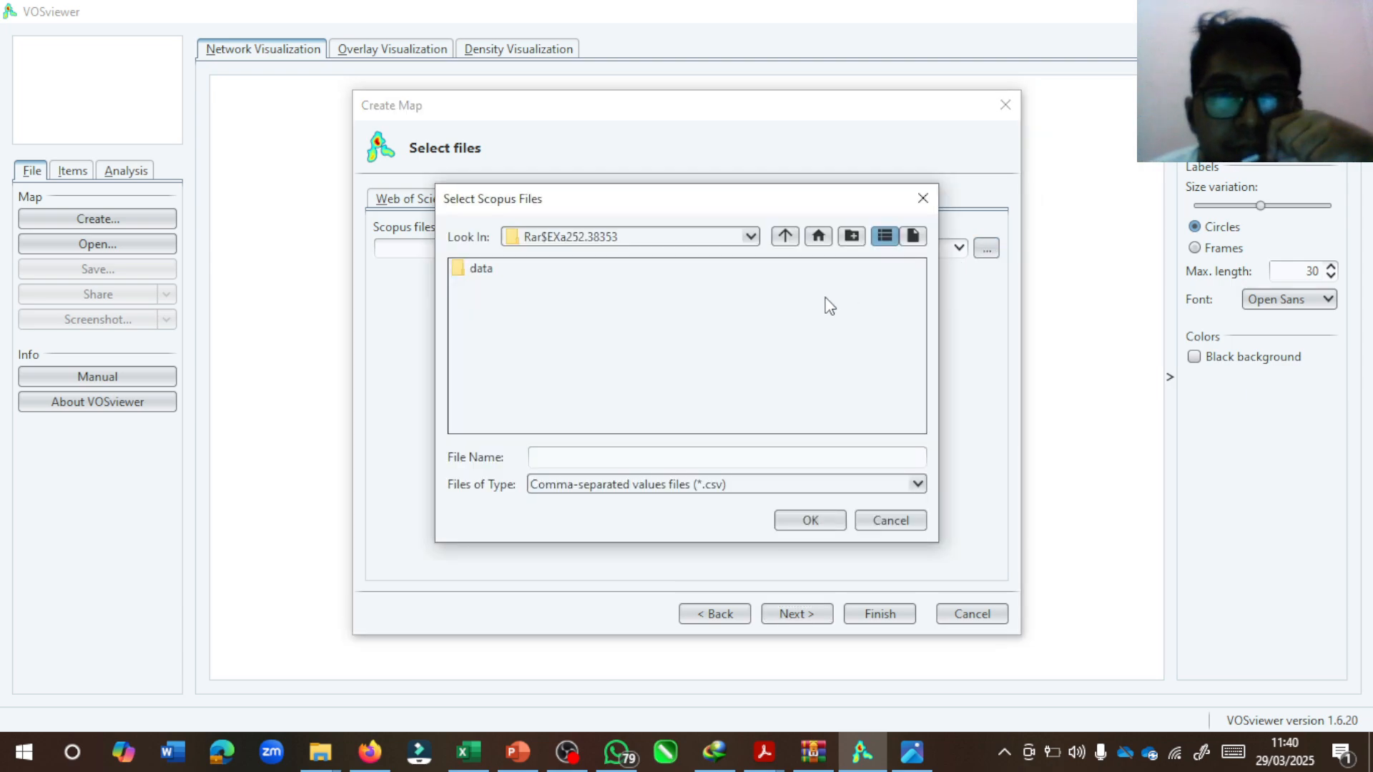
{"action": "left_click", "coordinate": [817, 236]}
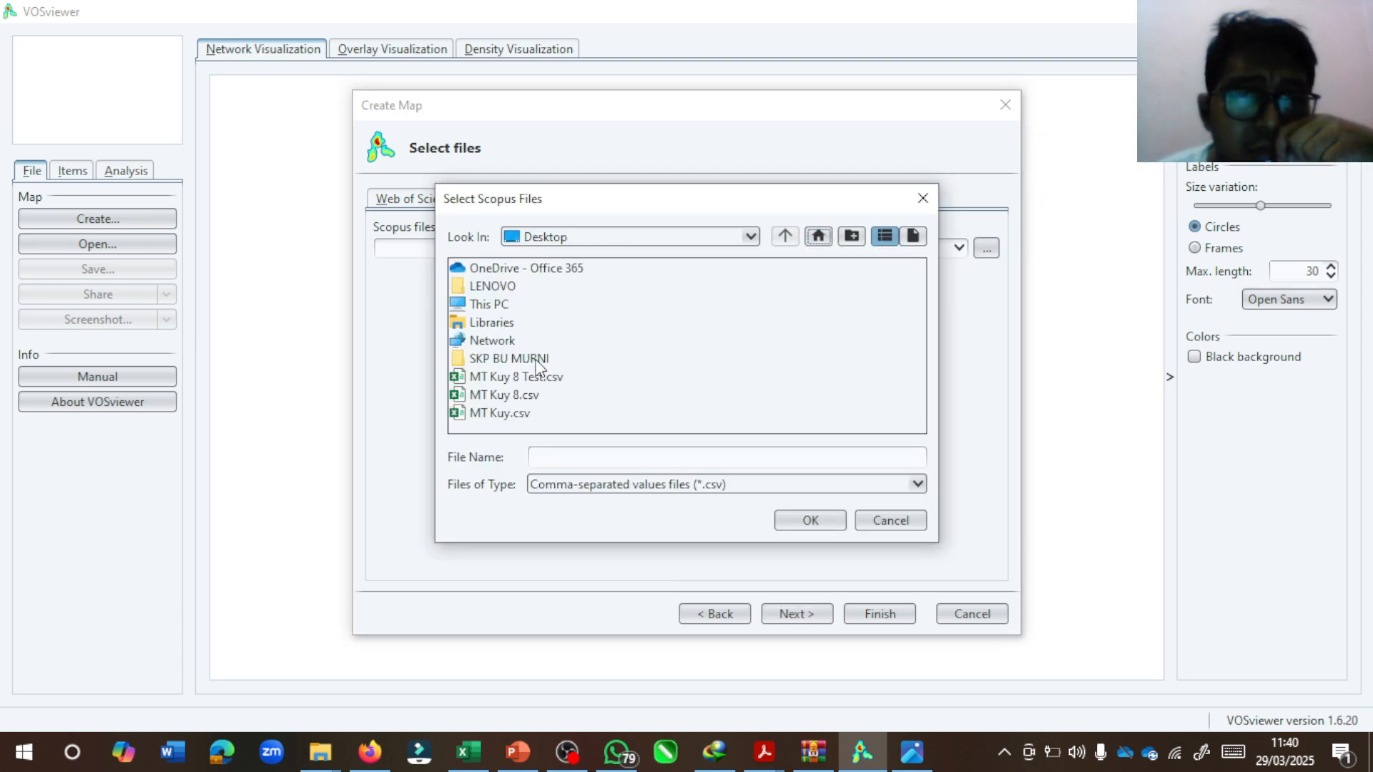
{"action": "left_click", "coordinate": [536, 377]}
{"action": "double_click", "coordinate": [537, 387]}
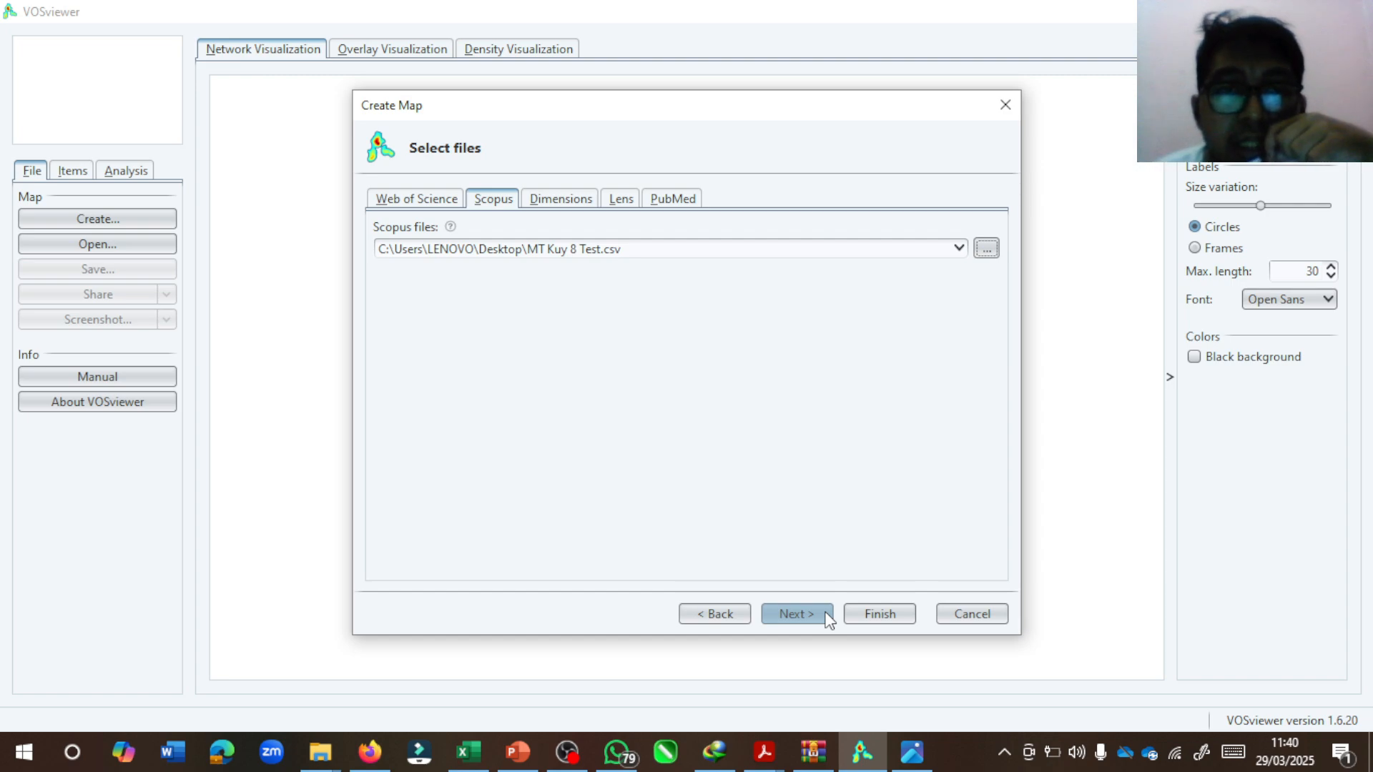
{"action": "left_click", "coordinate": [796, 613]}
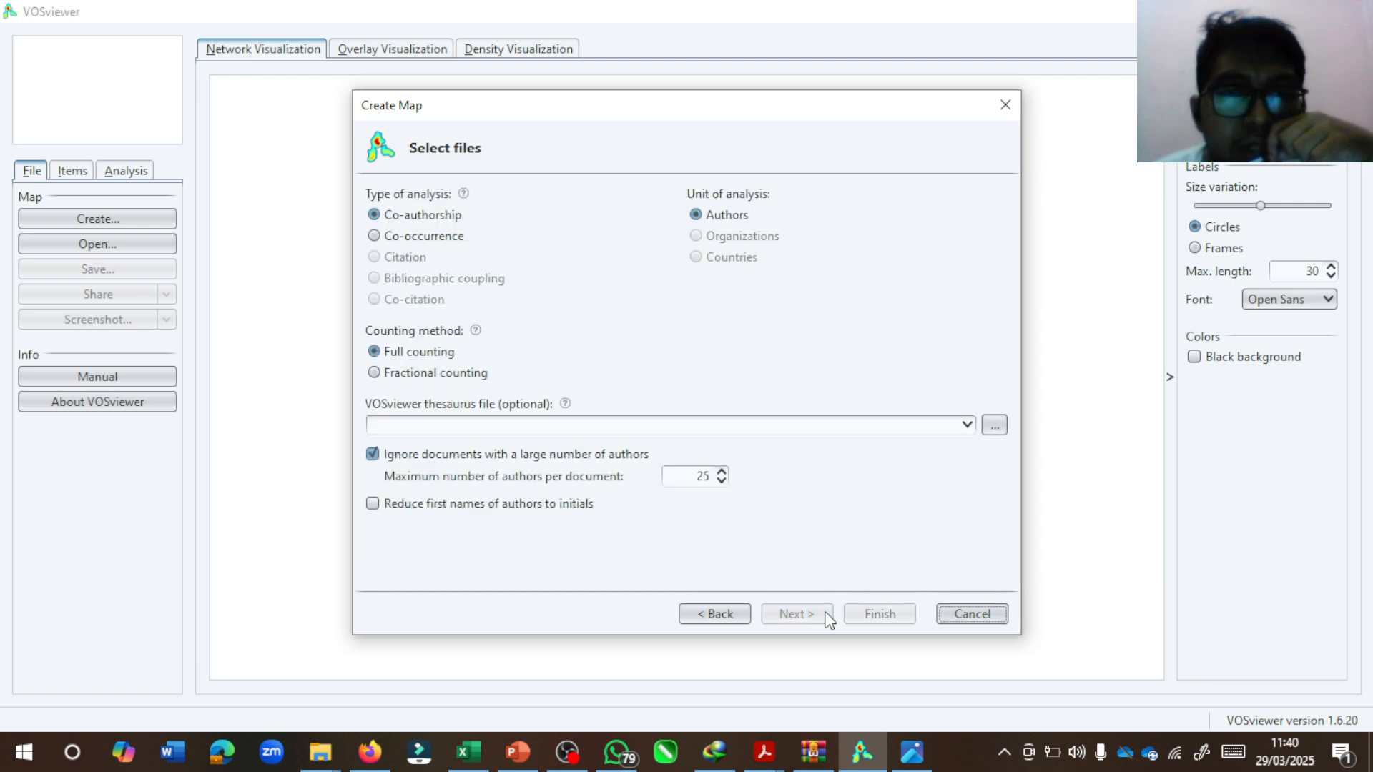
Set the analysis type to Co-occurrence with Author keywords as the unit of analysis.
{"action": "left_click", "coordinate": [404, 237]}
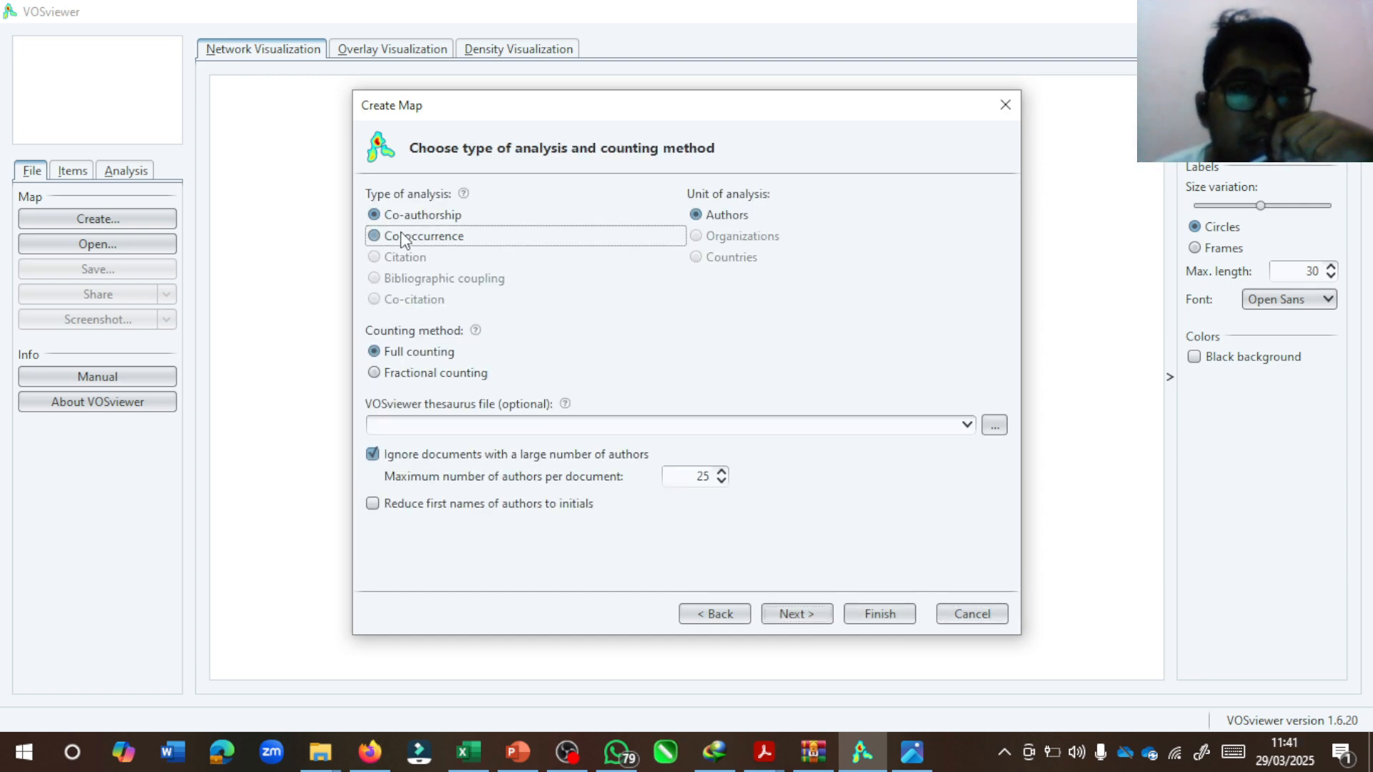
{"action": "left_click", "coordinate": [695, 243]}
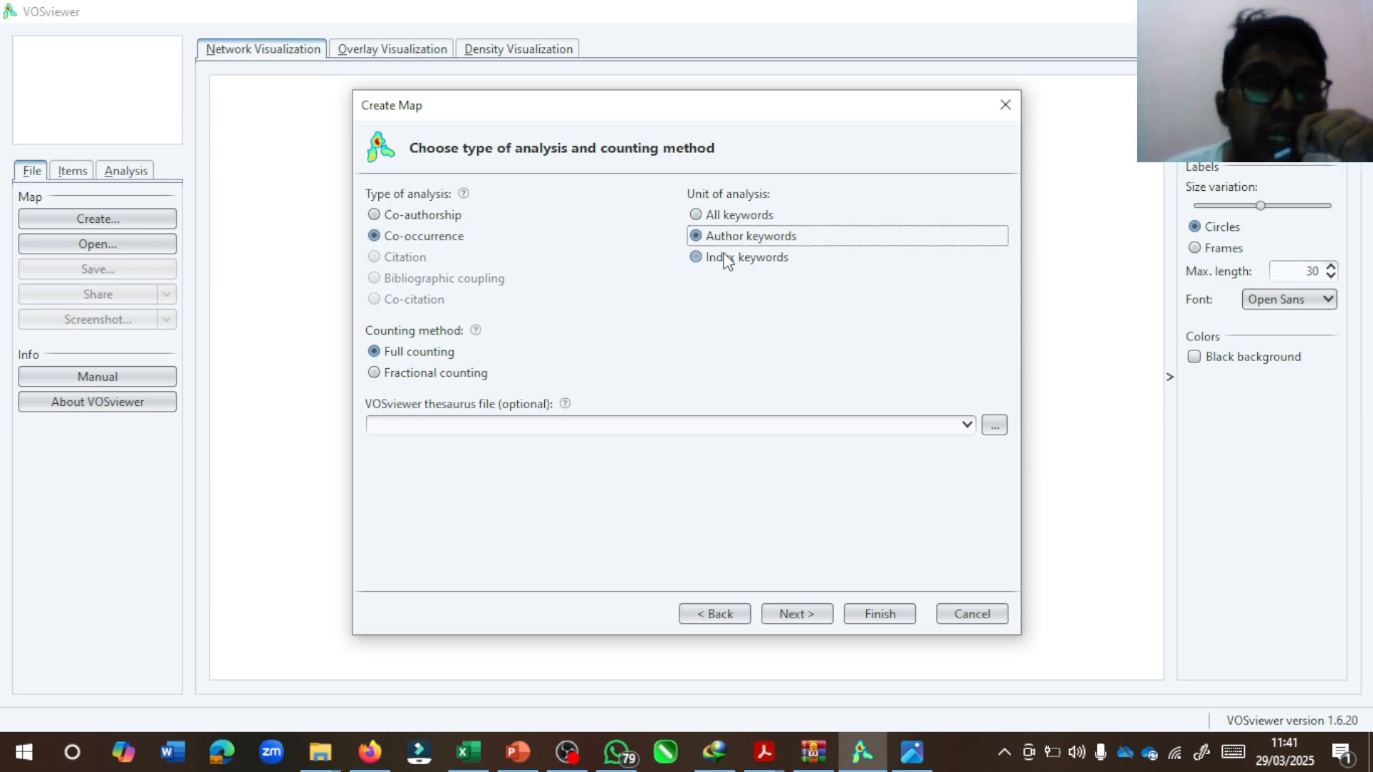
{"action": "left_click", "coordinate": [725, 259]}
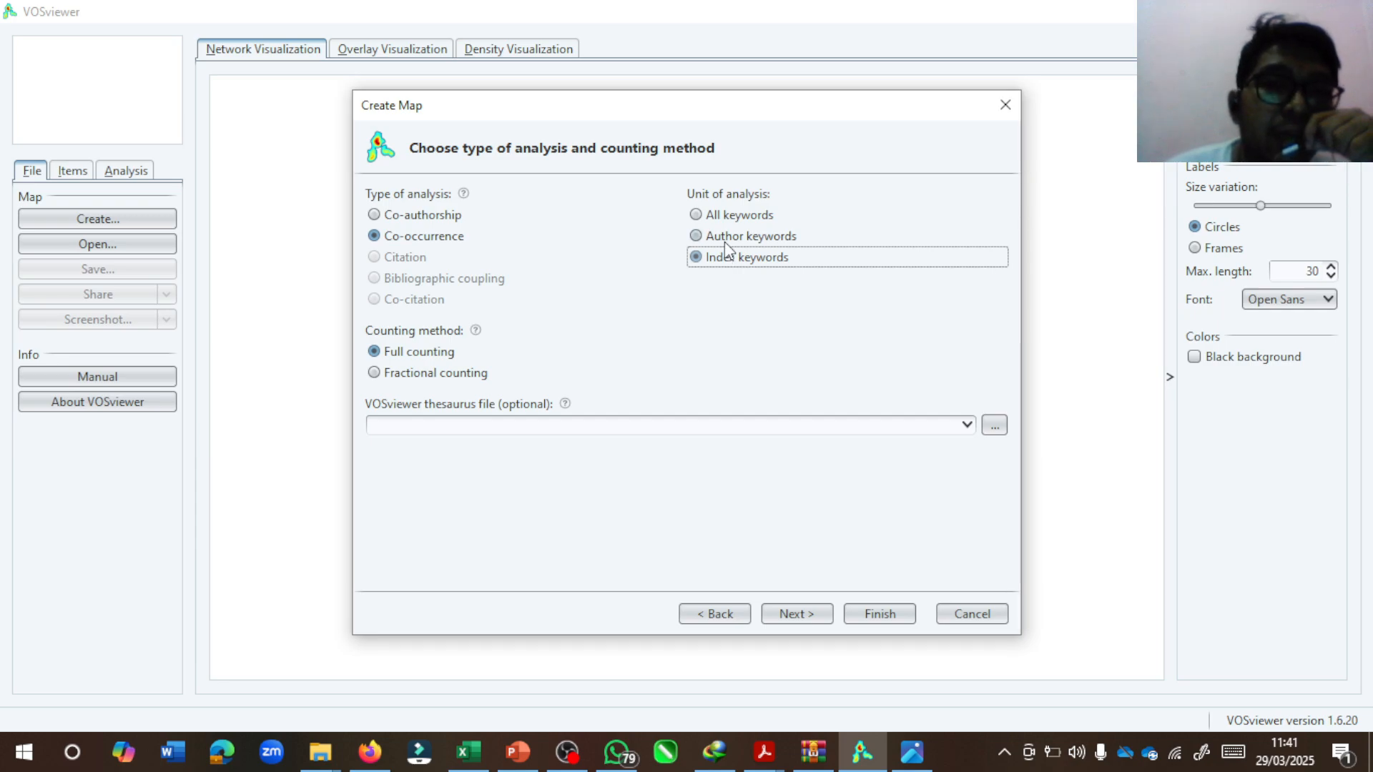
{"action": "left_click", "coordinate": [728, 239]}
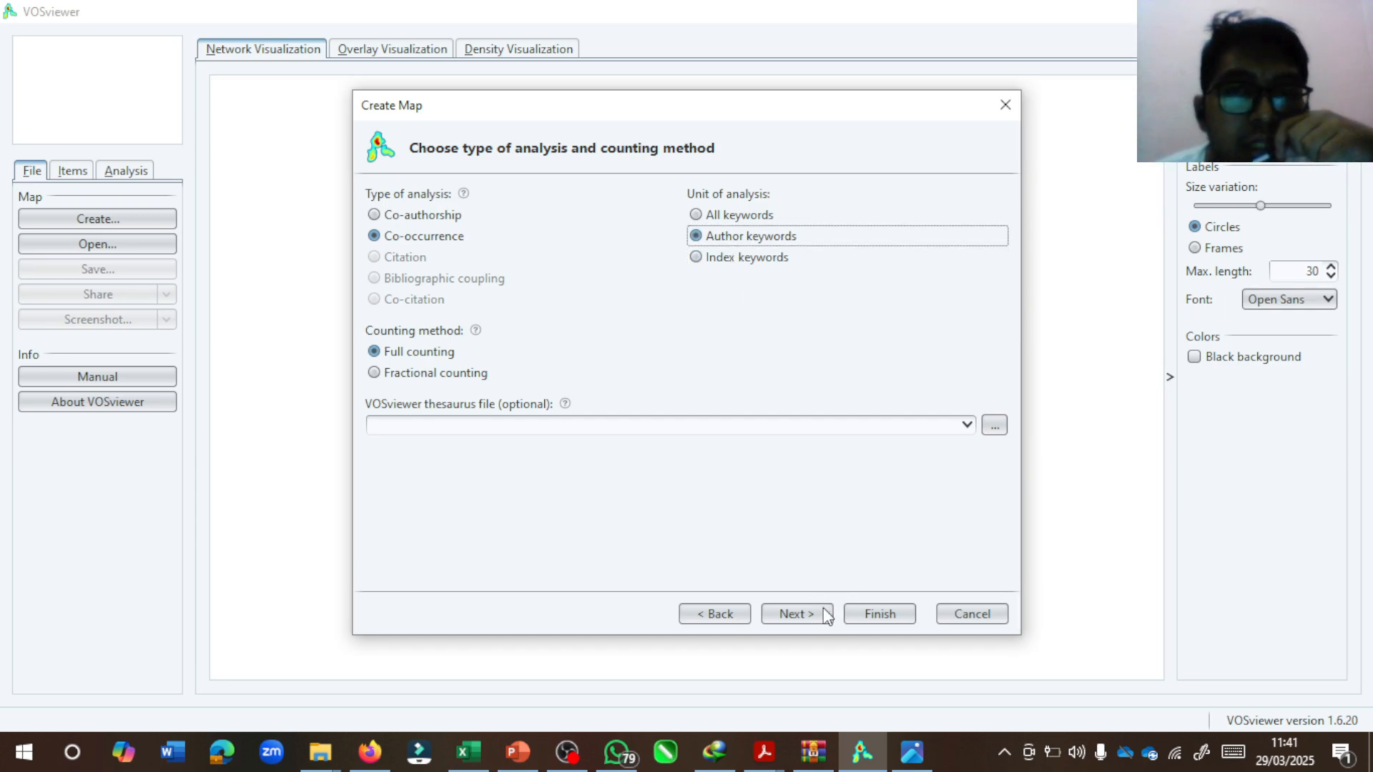
{"action": "left_click", "coordinate": [795, 614]}
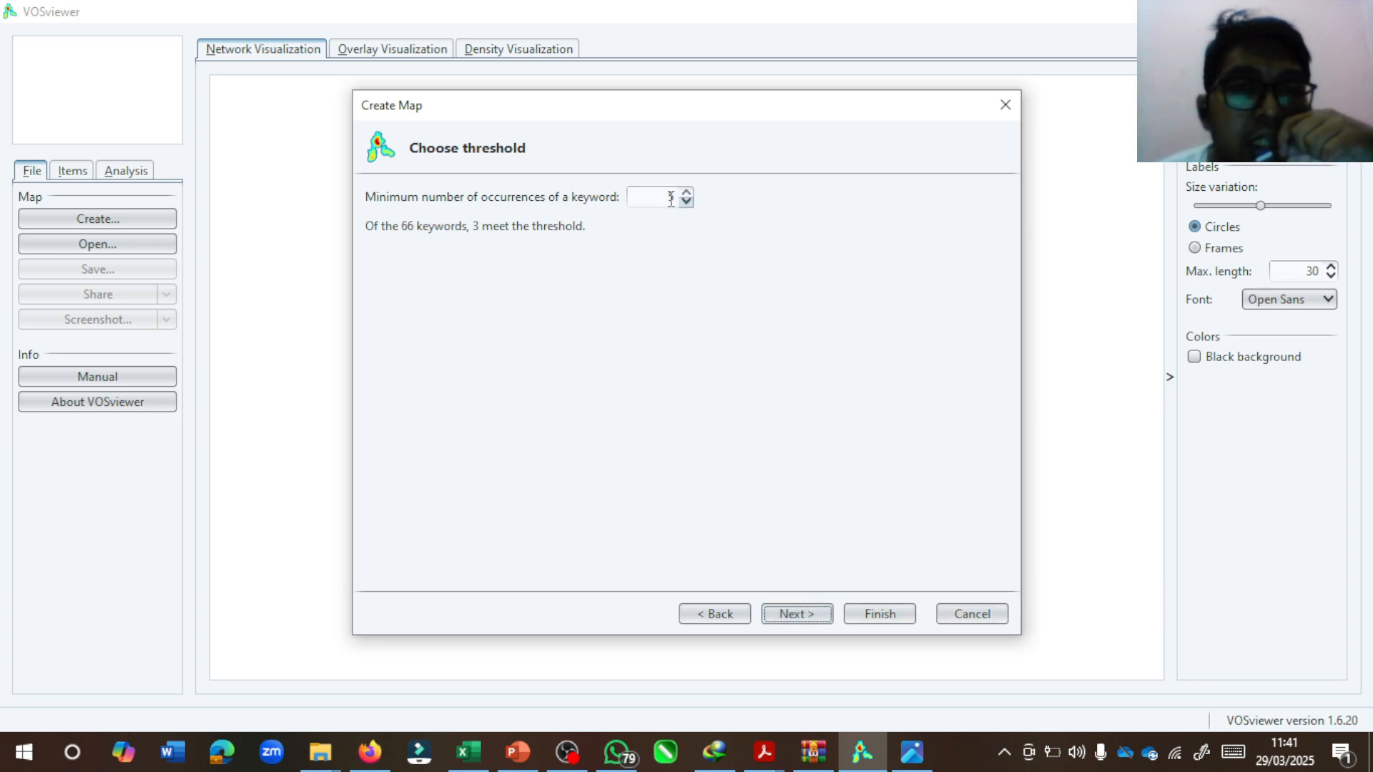
Set the minimum number of keyword occurrences to 1 and generate the map with all 66 keywords.
{"action": "left_click", "coordinate": [685, 202]}
{"action": "left_click", "coordinate": [686, 202]}
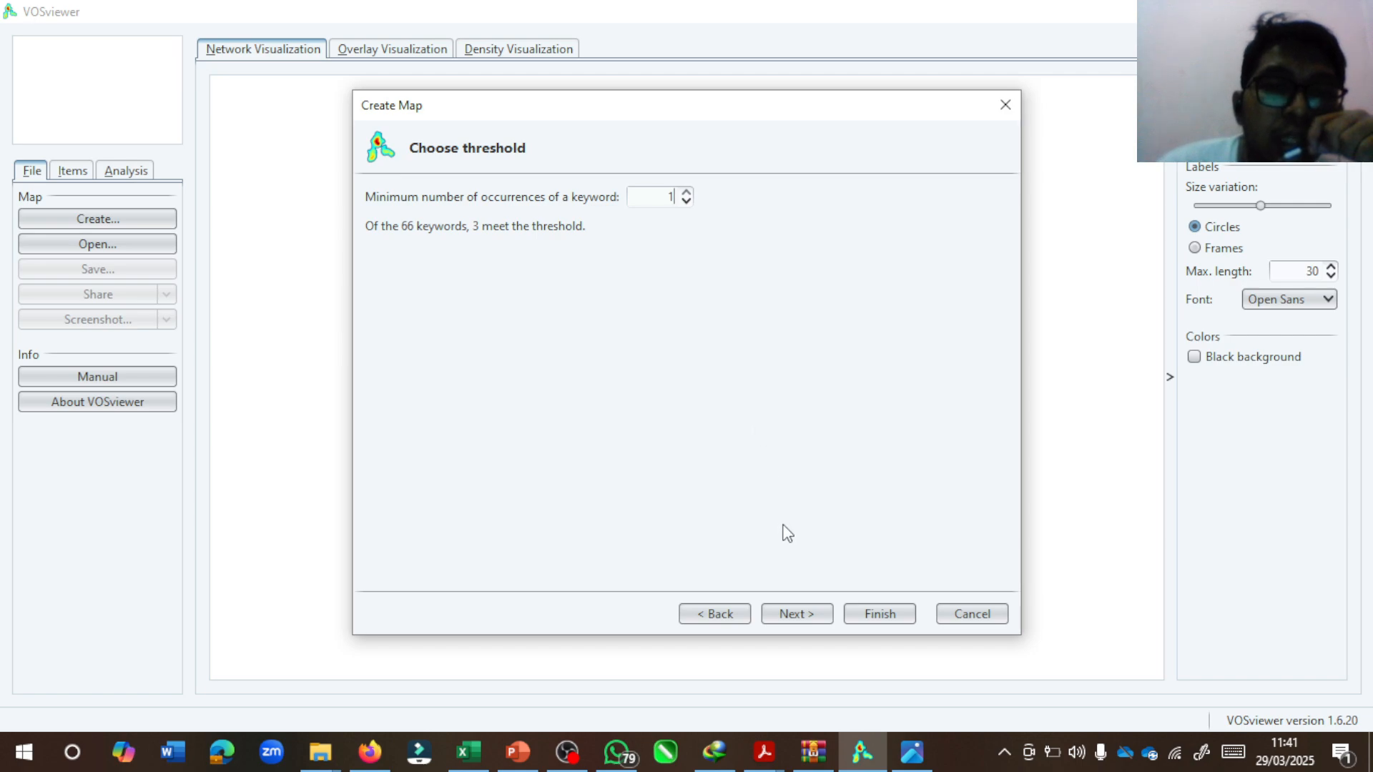
{"action": "left_click", "coordinate": [797, 613]}
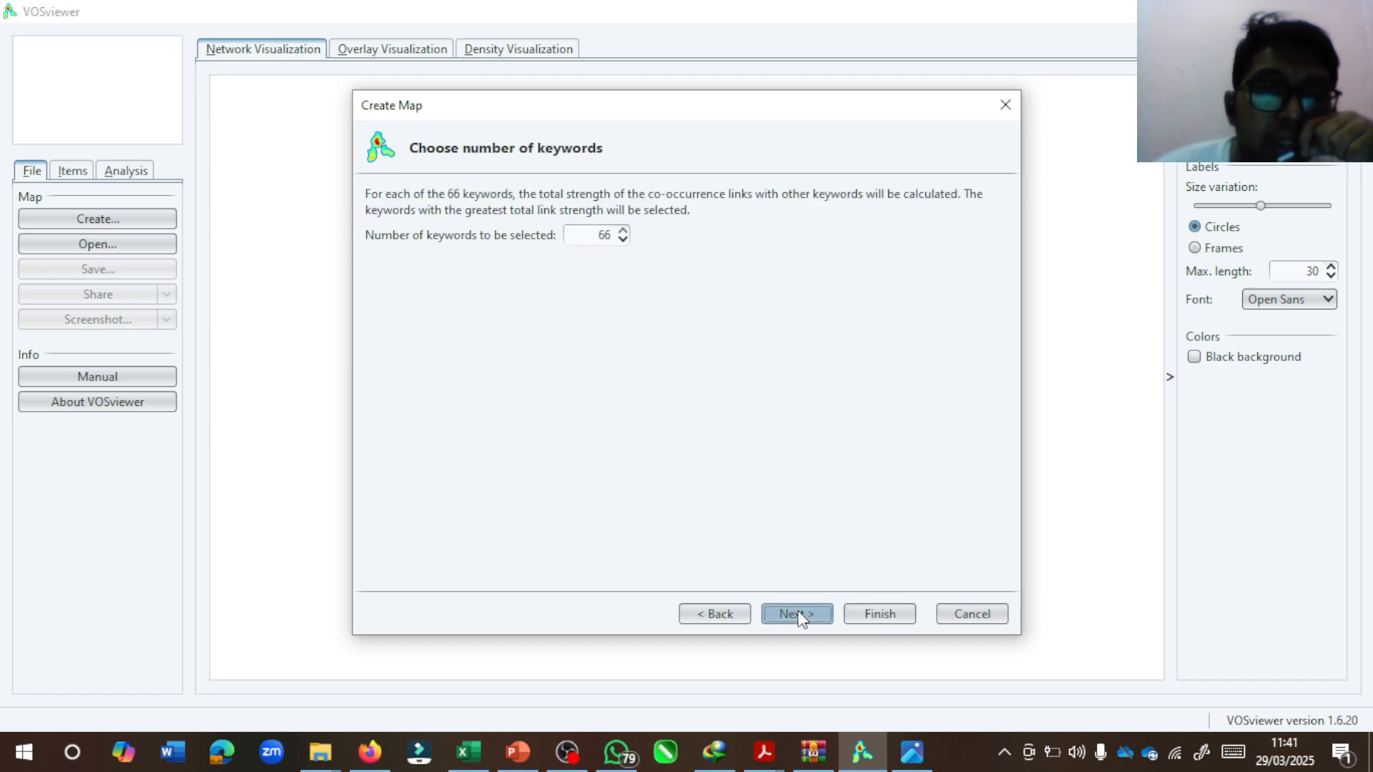
{"action": "left_click", "coordinate": [796, 614]}
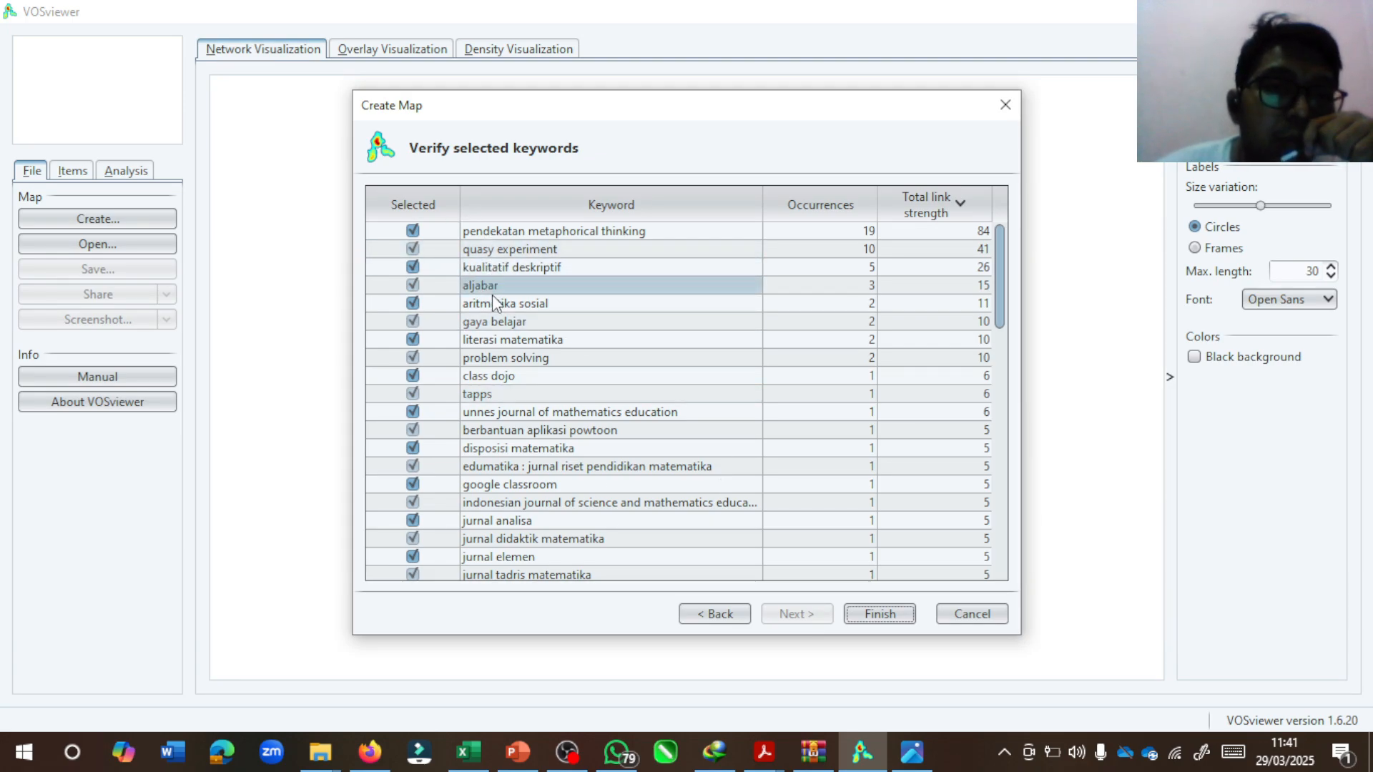
{"action": "left_click", "coordinate": [864, 623]}
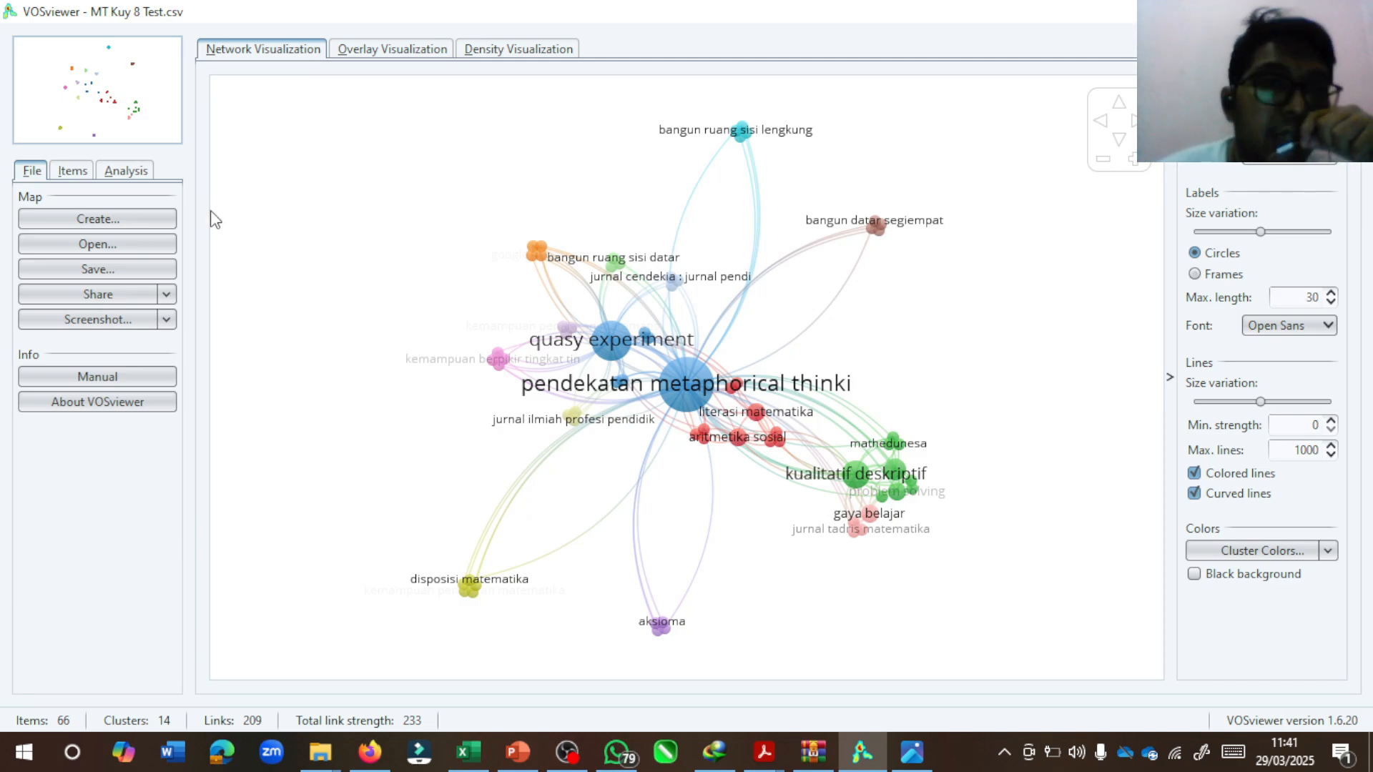
Start another bibliographic map from the same Scopus file, using co-occurrence of author keywords with full counting.
{"action": "left_click", "coordinate": [127, 214]}
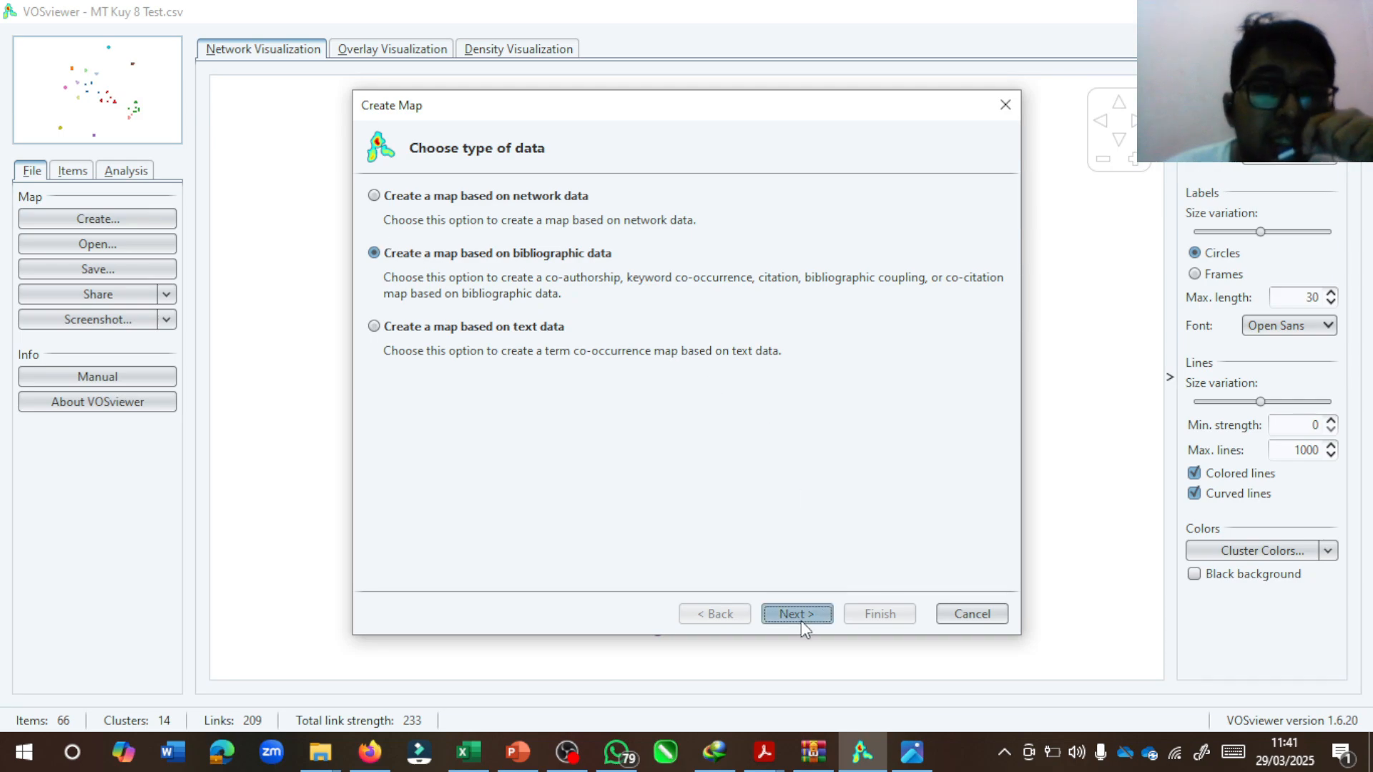
{"action": "left_click", "coordinate": [801, 620]}
{"action": "left_click", "coordinate": [803, 619]}
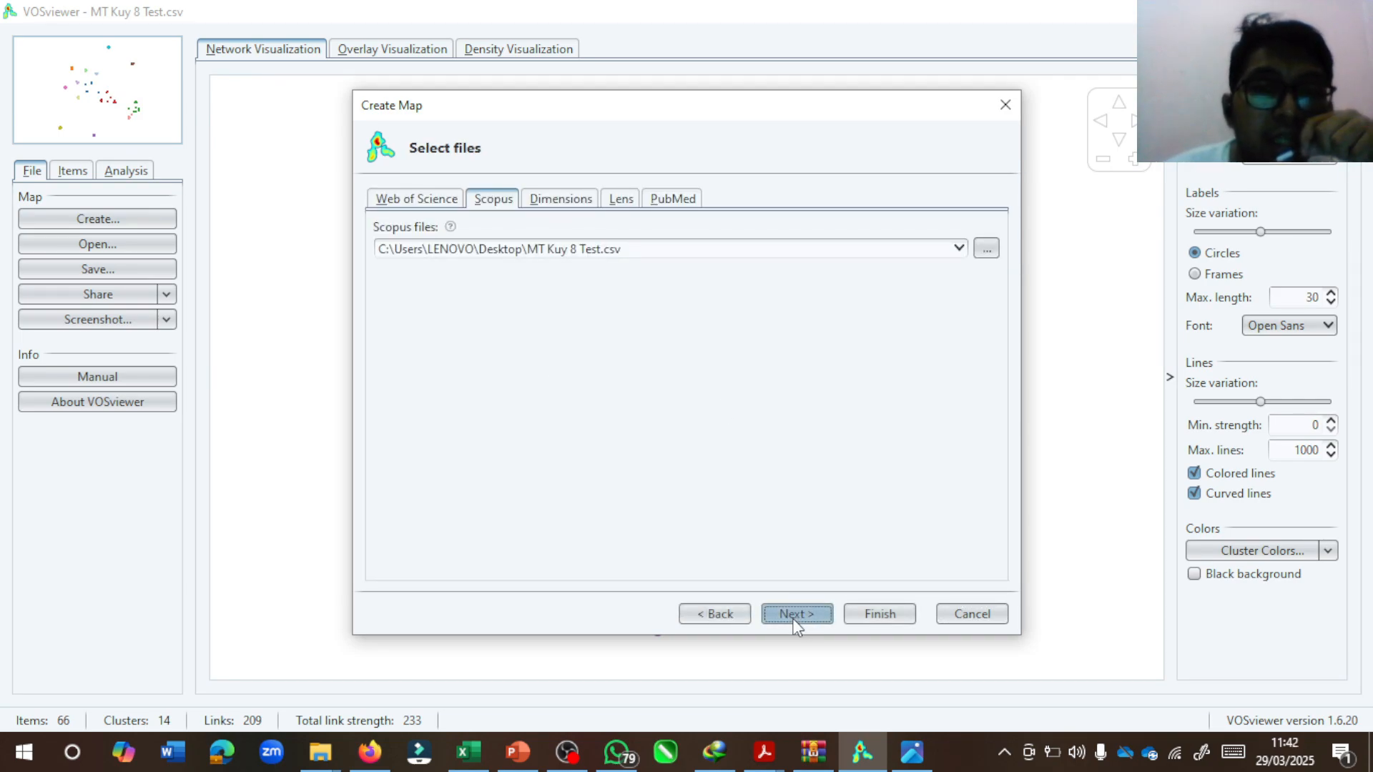
{"action": "left_click", "coordinate": [796, 619]}
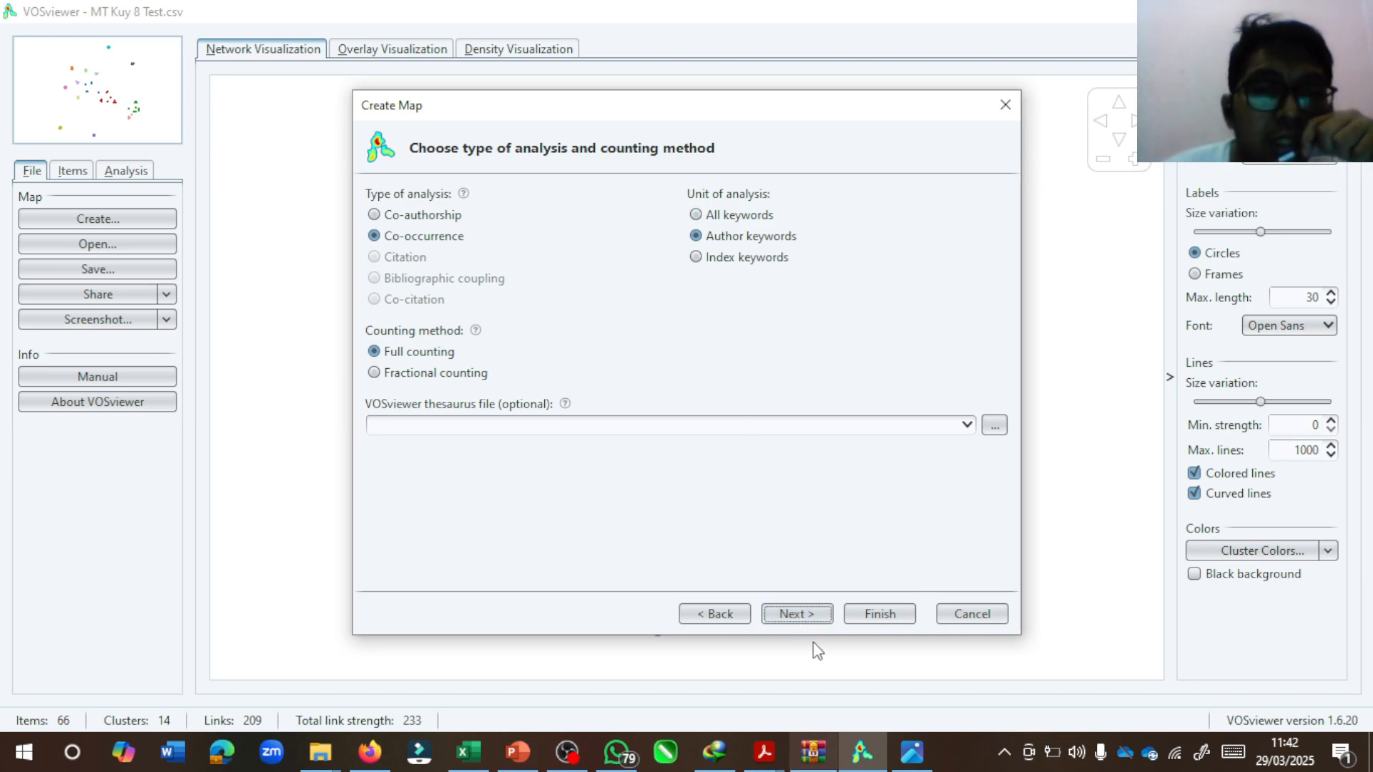
{"action": "left_click", "coordinate": [779, 617]}
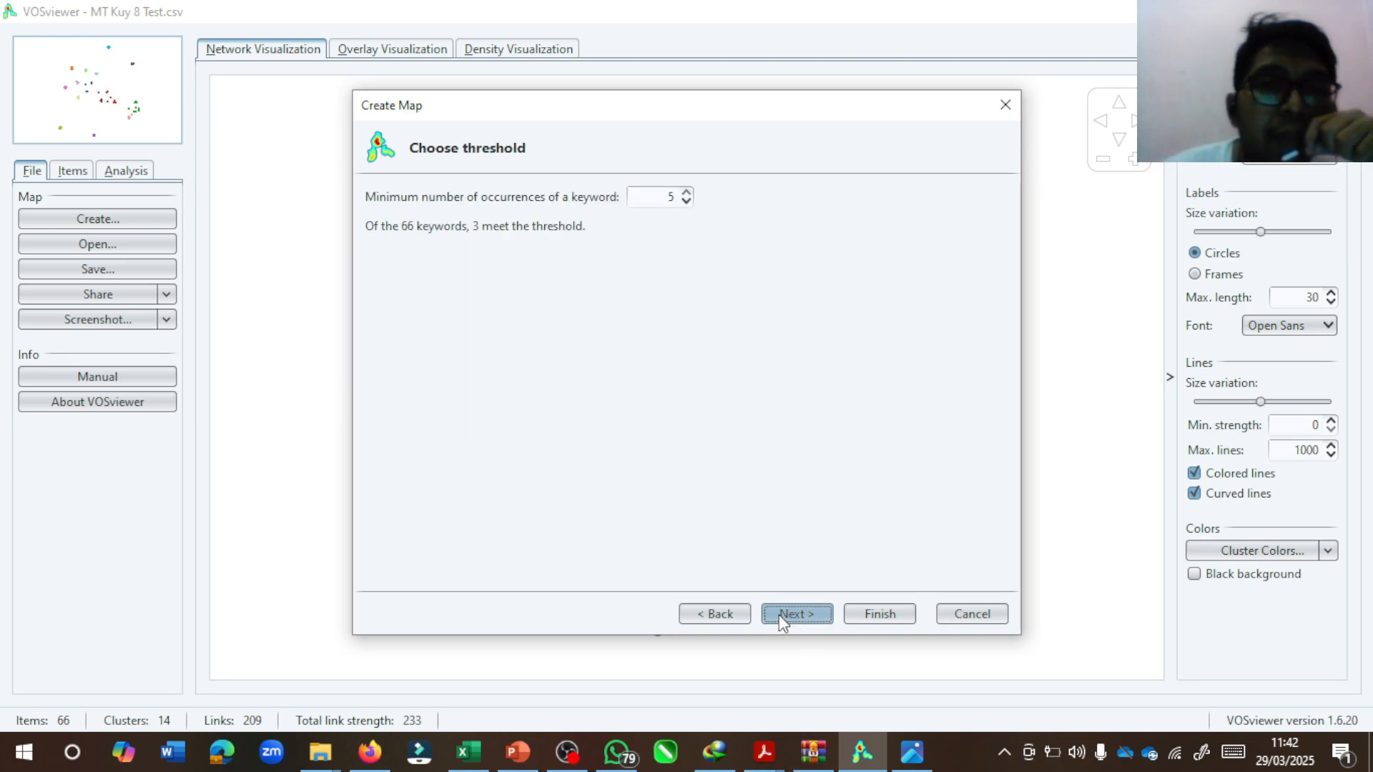
Set the minimum number of keyword occurrences to 1 and proceed to the keyword verification list.
{"action": "double_click", "coordinate": [660, 199]}
{"action": "type", "text": "1"}
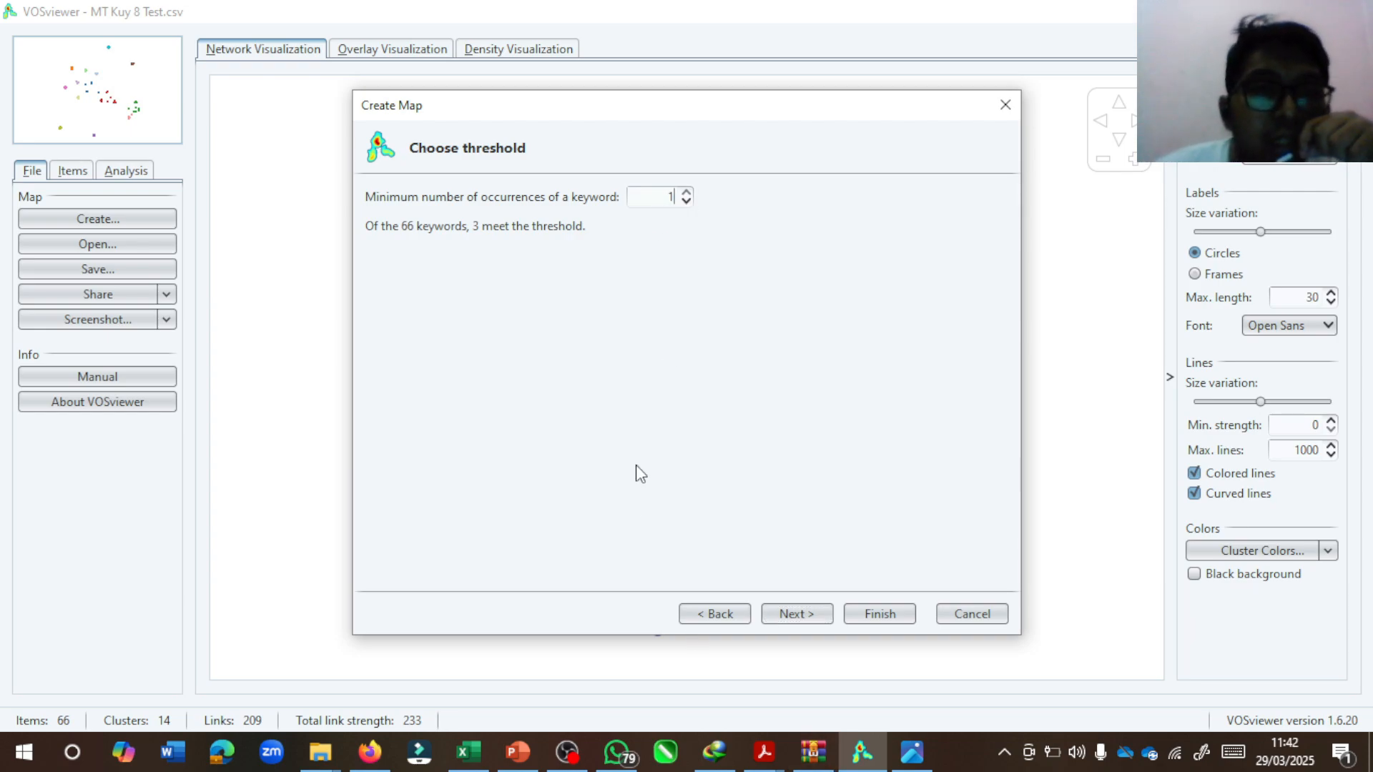
{"action": "left_click", "coordinate": [824, 615]}
{"action": "left_click", "coordinate": [823, 615]}
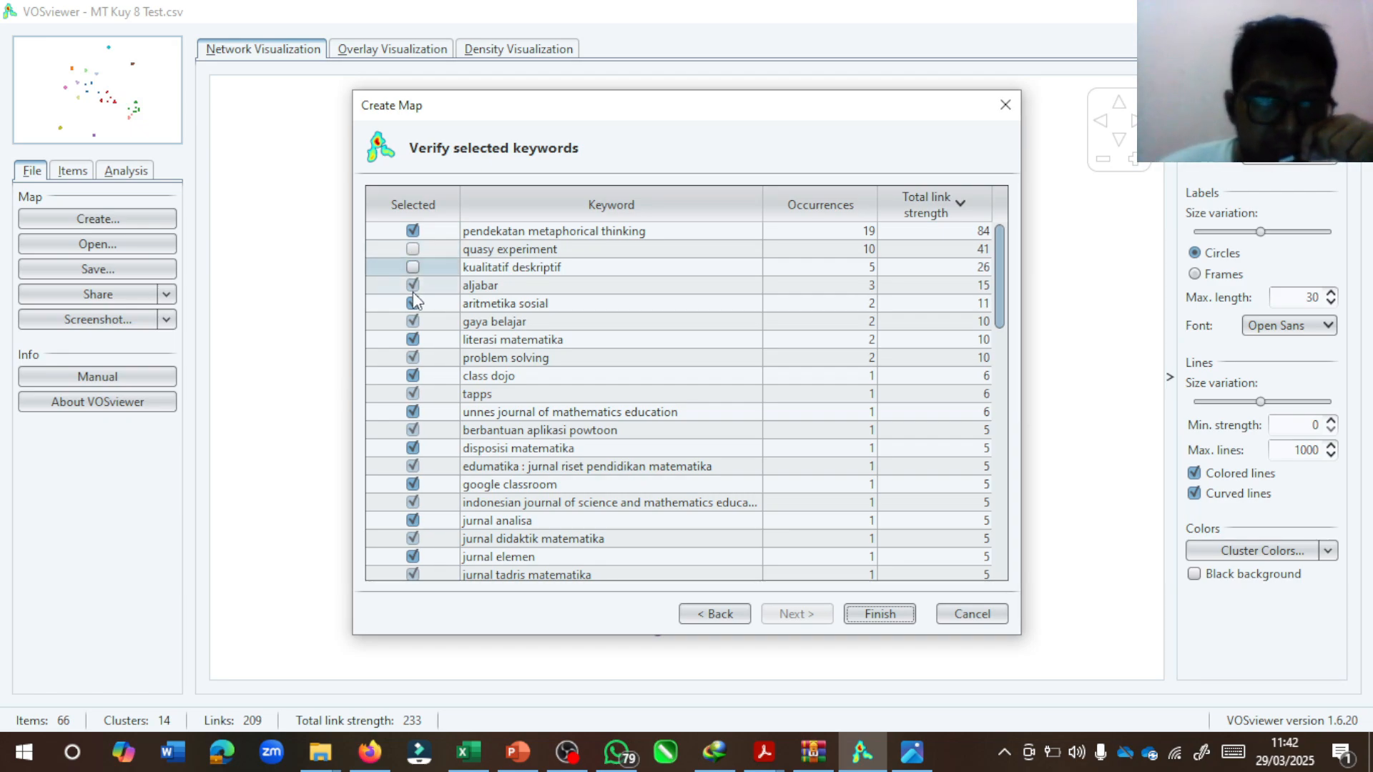
Exclude quasy experiment, kualitatif deskriptif and every keyword from gaya belajar through jurnal tadris matematika, keeping aljabar and aritmetika sosial selected.
{"action": "left_click", "coordinate": [413, 322]}
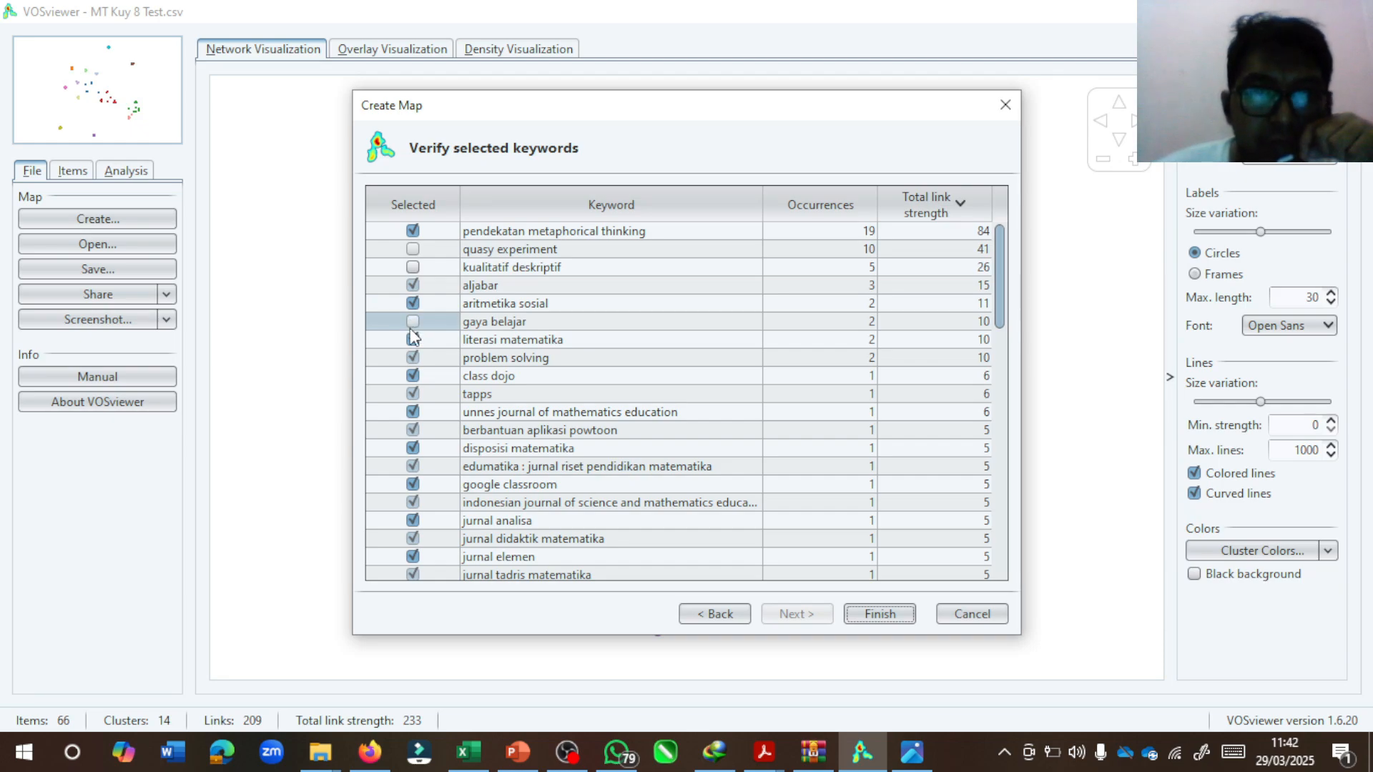
{"action": "left_click", "coordinate": [413, 340]}
{"action": "left_click", "coordinate": [412, 357]}
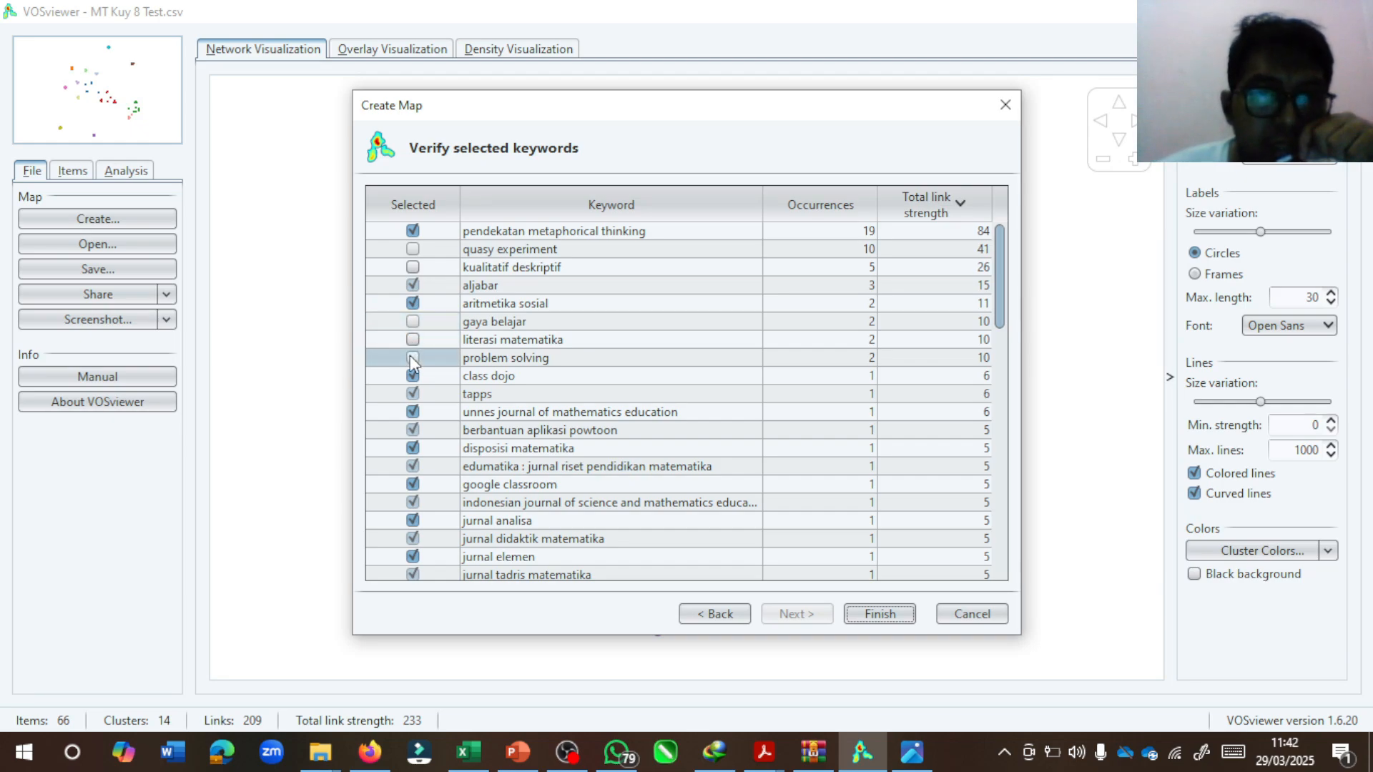
{"action": "left_click", "coordinate": [412, 394]}
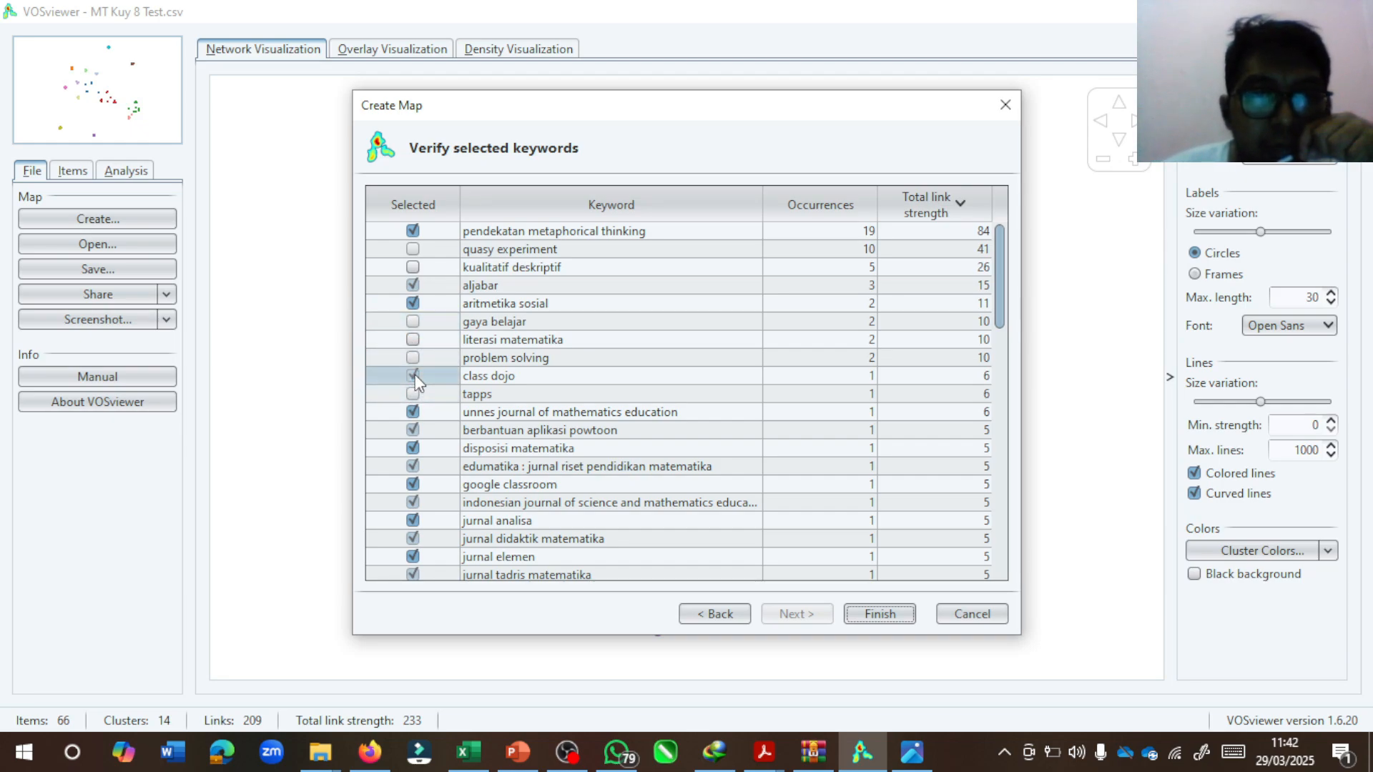
{"action": "left_click", "coordinate": [412, 376]}
{"action": "left_click", "coordinate": [414, 412]}
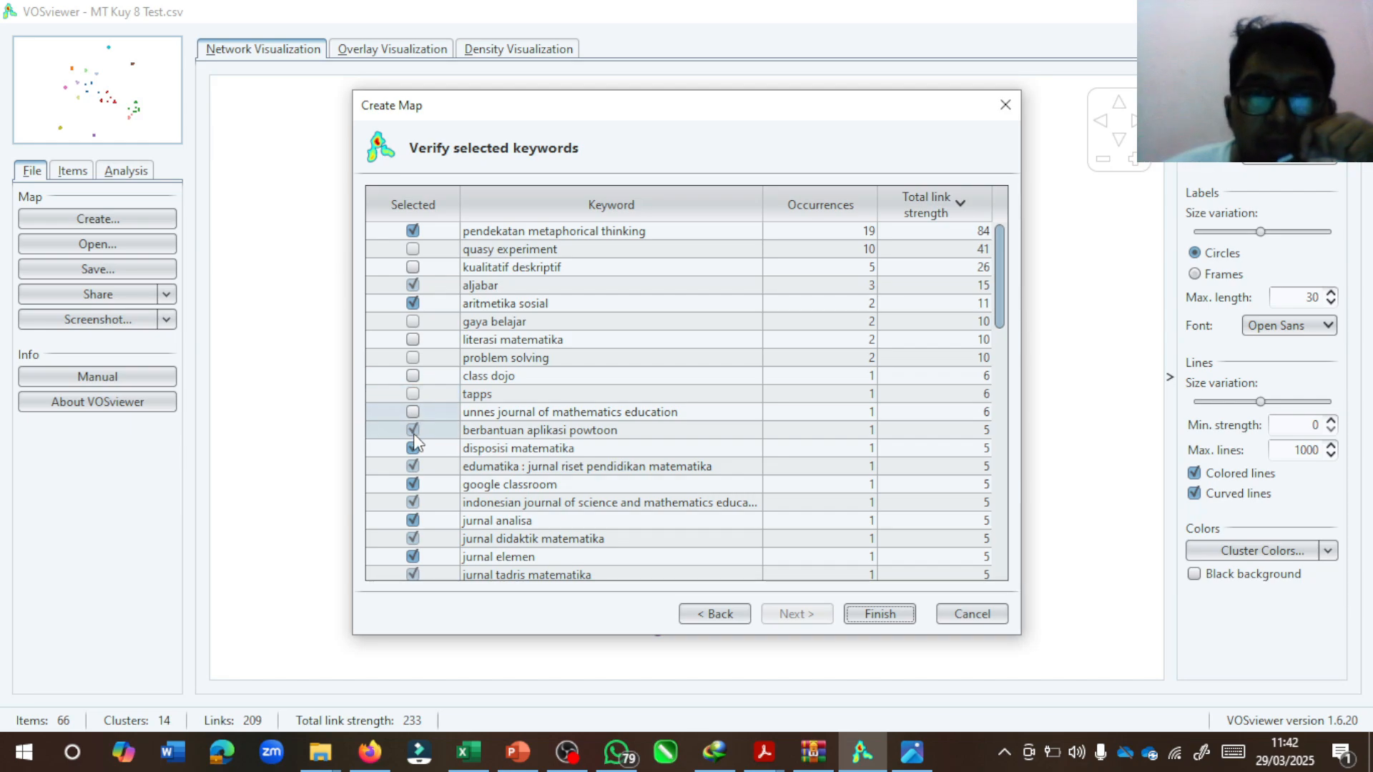
{"action": "left_click", "coordinate": [412, 430]}
{"action": "left_click", "coordinate": [413, 467]}
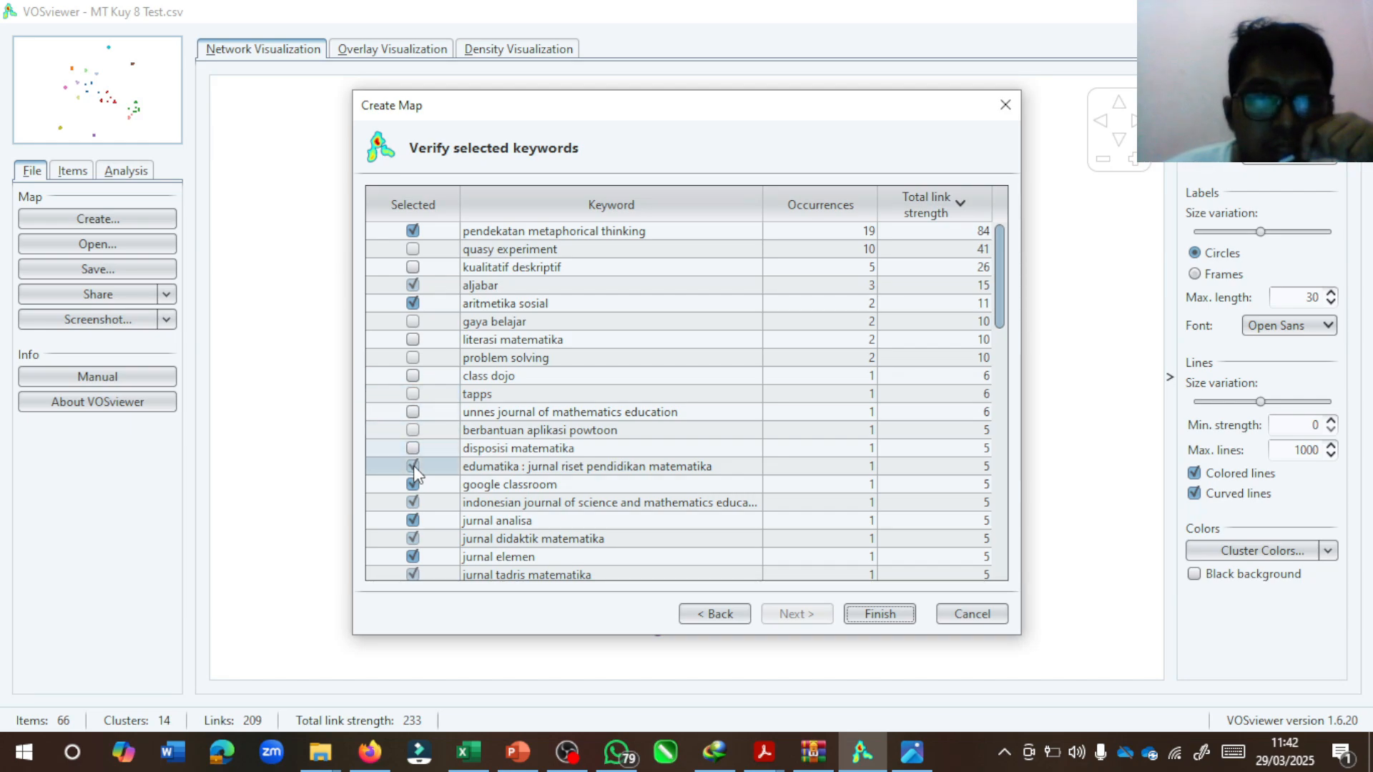
{"action": "left_click", "coordinate": [412, 484]}
{"action": "left_click", "coordinate": [413, 503]}
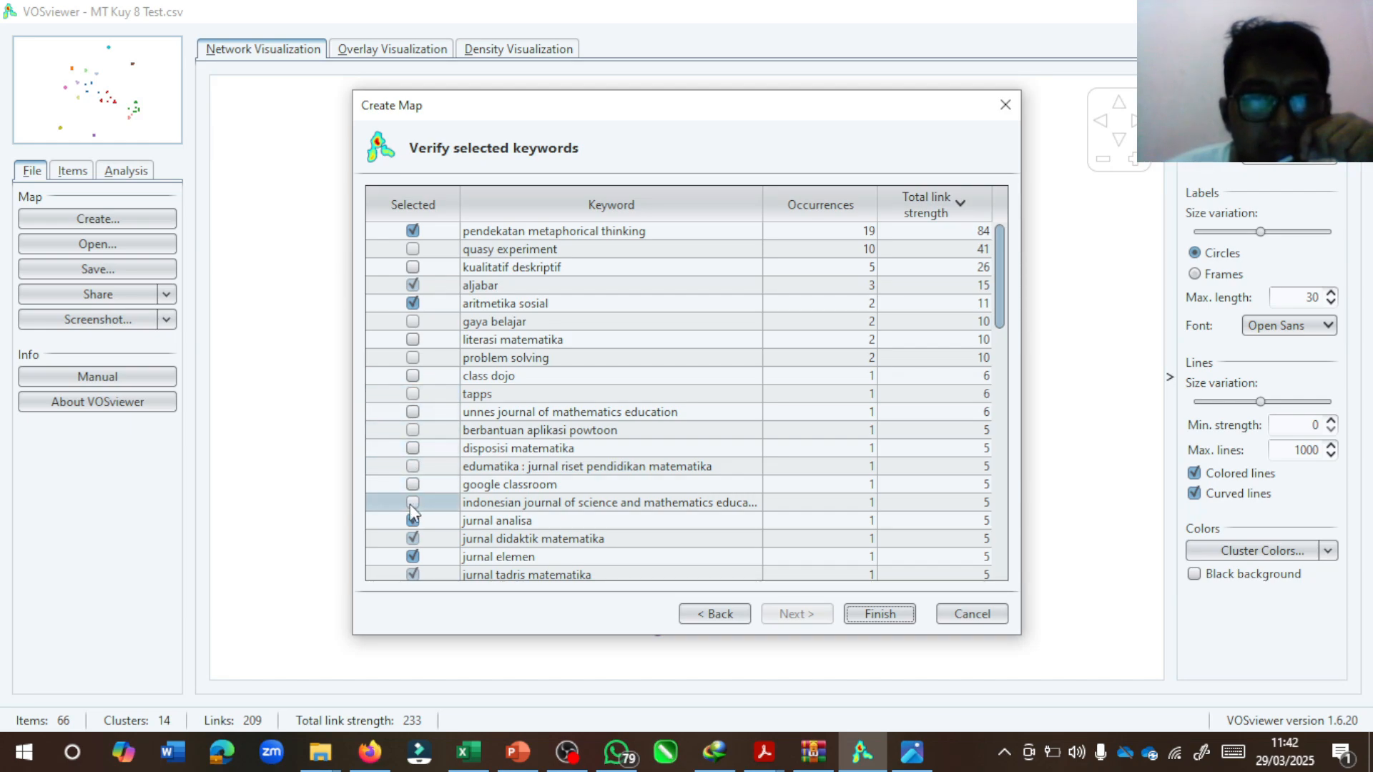
{"action": "left_click", "coordinate": [412, 520]}
{"action": "left_click", "coordinate": [413, 538]}
{"action": "left_click", "coordinate": [413, 556]}
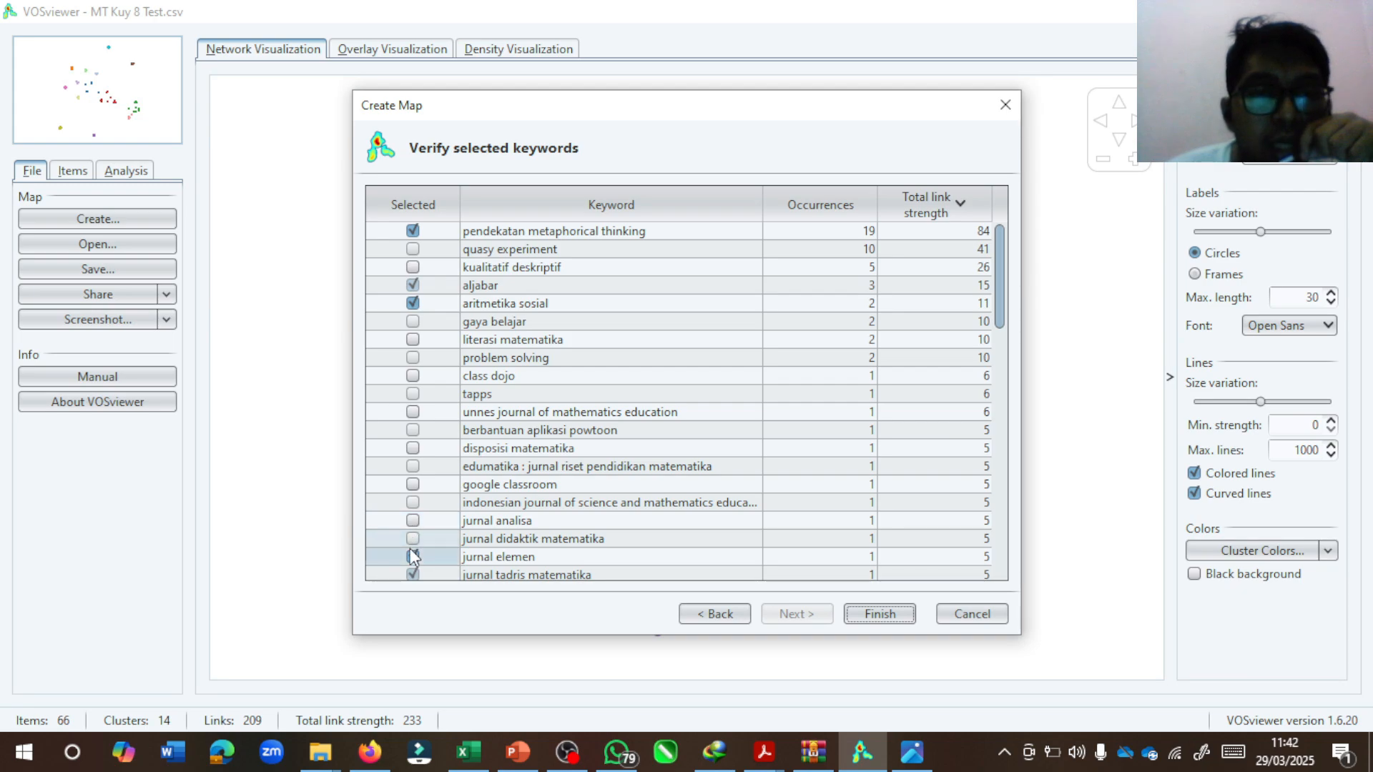
{"action": "left_click", "coordinate": [413, 574]}
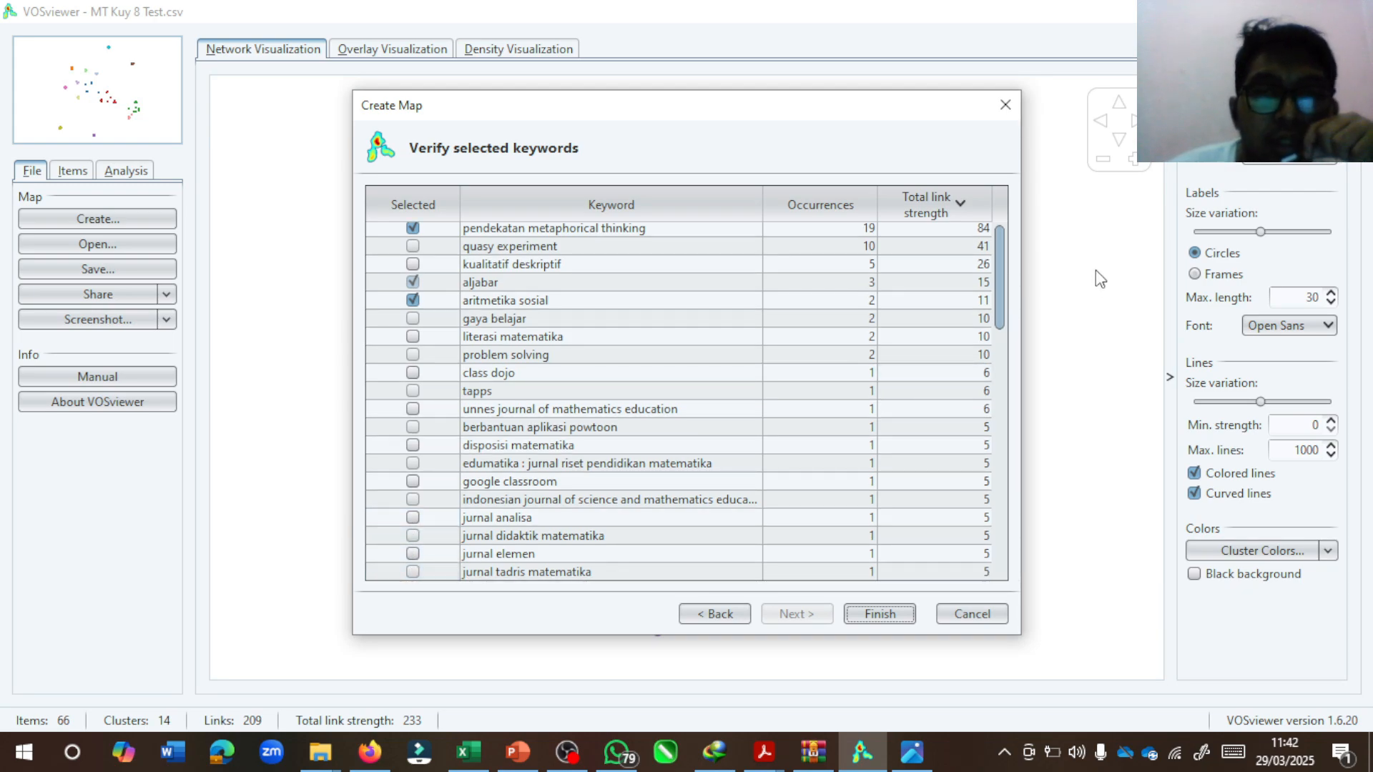
Exclude every keyword from kemampuan berpikir tingkat tinggi through prisma in the verification list.
{"action": "left_click_drag", "start_coordinate": [997, 282], "coordinate": [997, 388]}
{"action": "left_click", "coordinate": [413, 242]}
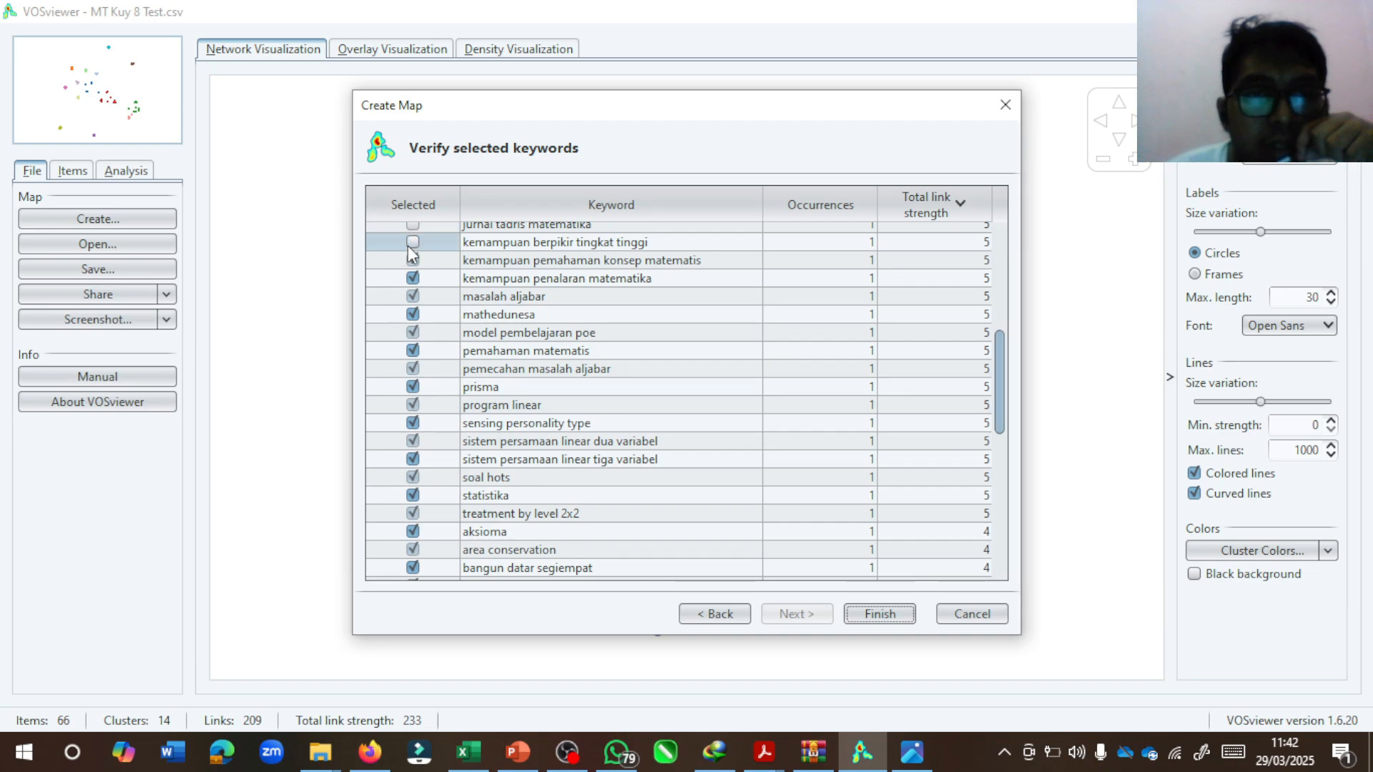
{"action": "left_click", "coordinate": [413, 260]}
{"action": "left_click", "coordinate": [412, 278]}
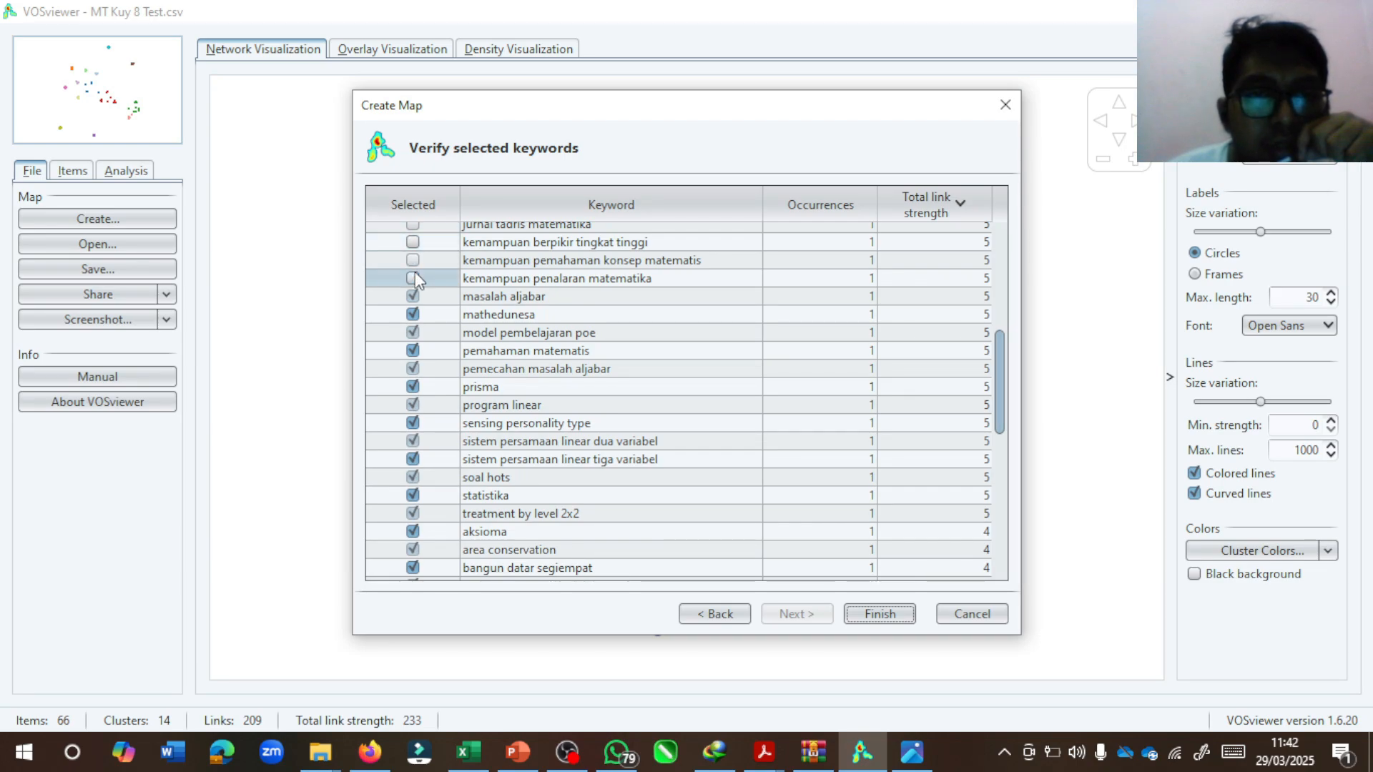
{"action": "left_click", "coordinate": [413, 298]}
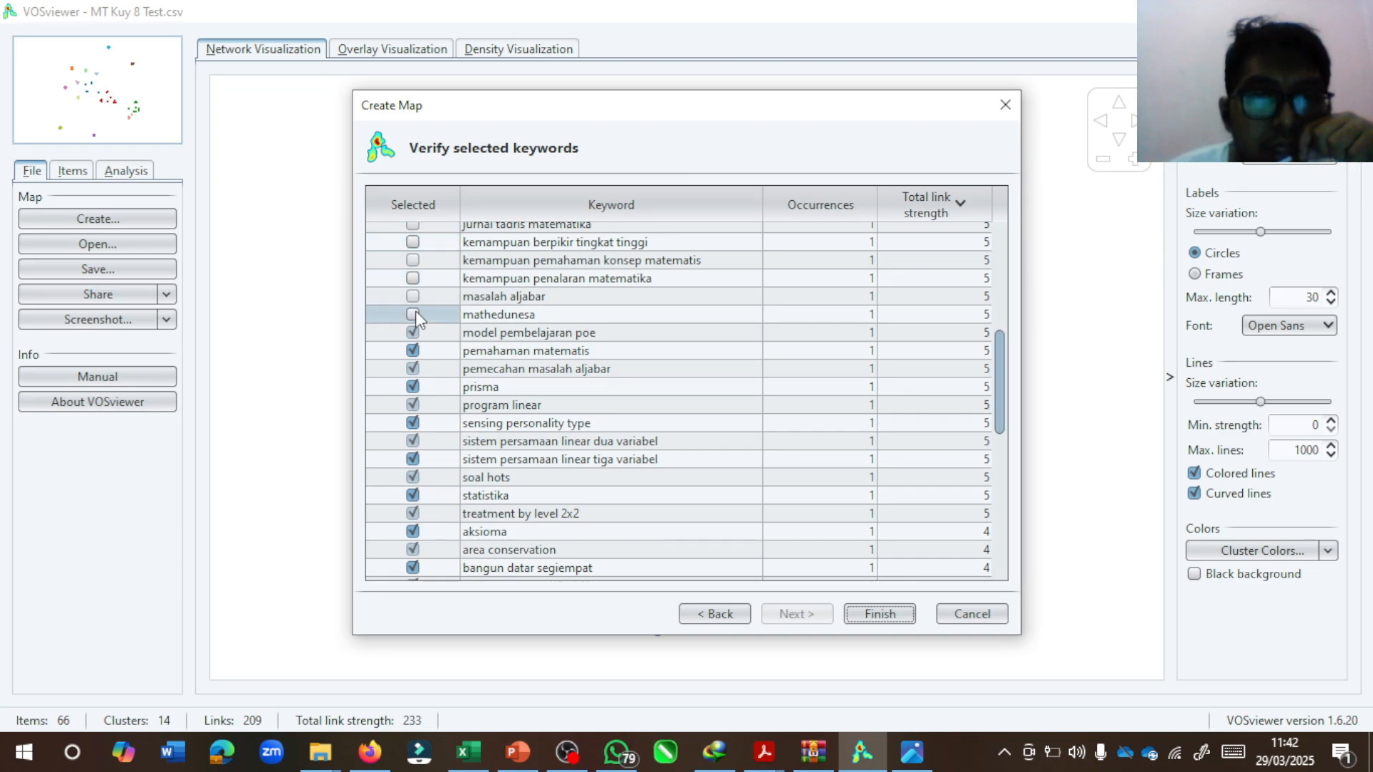
{"action": "left_click", "coordinate": [414, 314]}
{"action": "left_click", "coordinate": [414, 331]}
{"action": "left_click", "coordinate": [413, 350]}
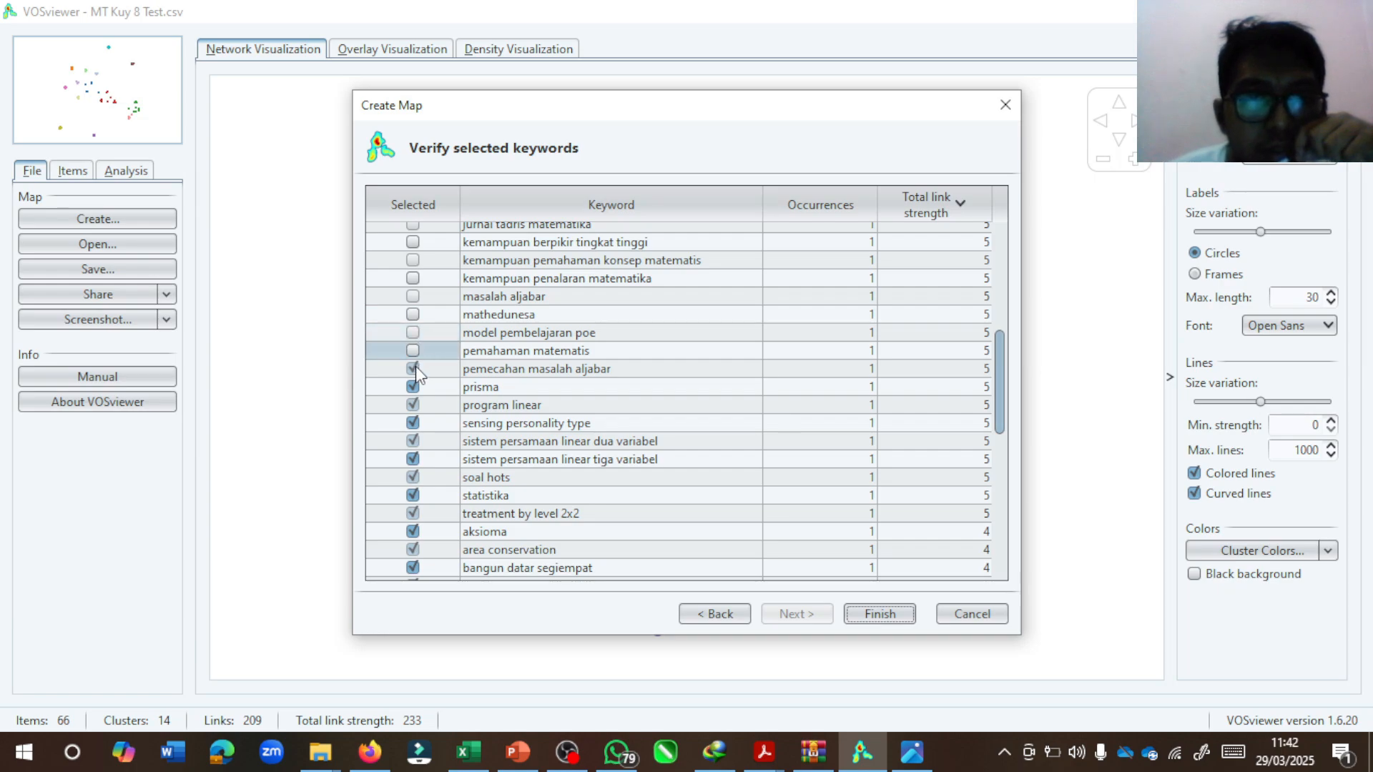
{"action": "left_click", "coordinate": [414, 369]}
{"action": "left_click", "coordinate": [413, 387]}
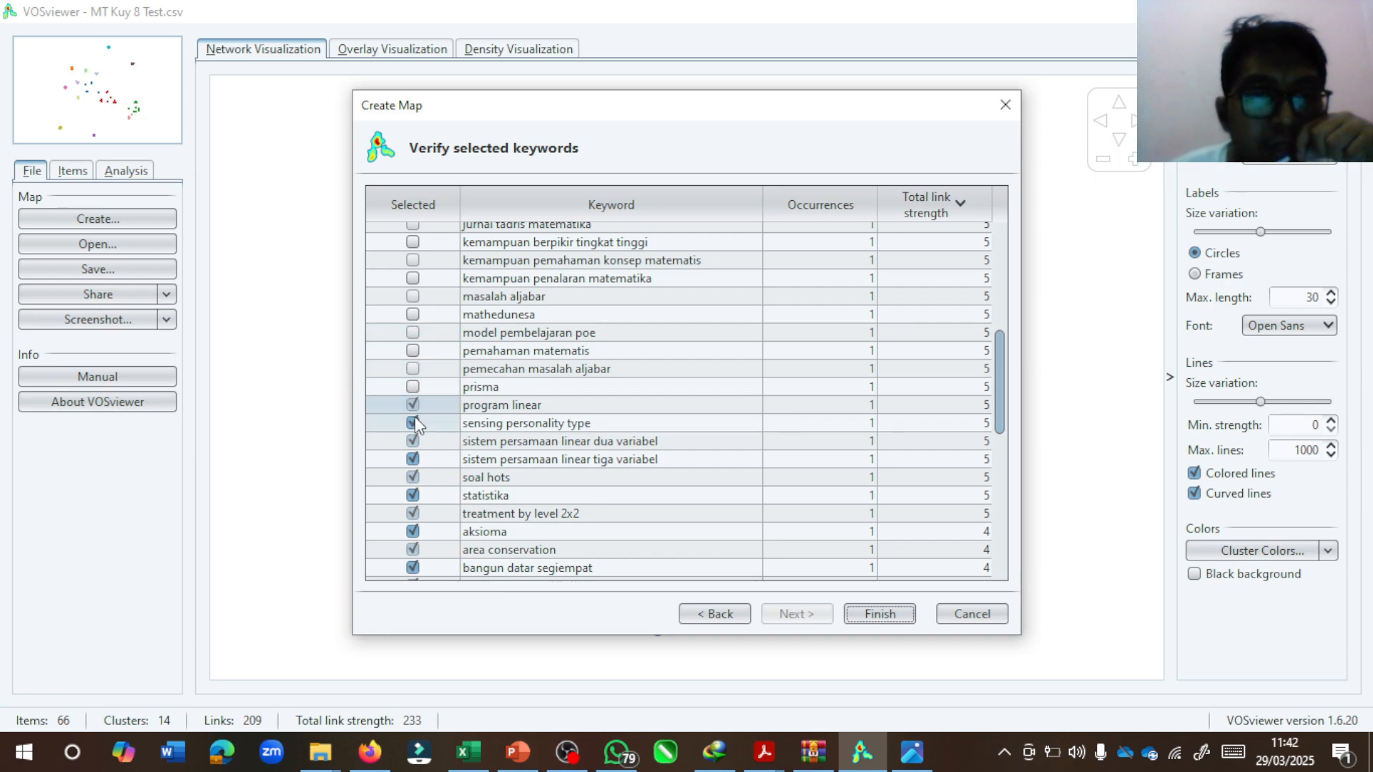
Exclude sensing personality type, both sistem persamaan linear keywords, treatment by level 2x2, aksioma and area conservation, keeping program linear, soal hots and statistika.
{"action": "left_click", "coordinate": [414, 423]}
{"action": "left_click", "coordinate": [413, 441]}
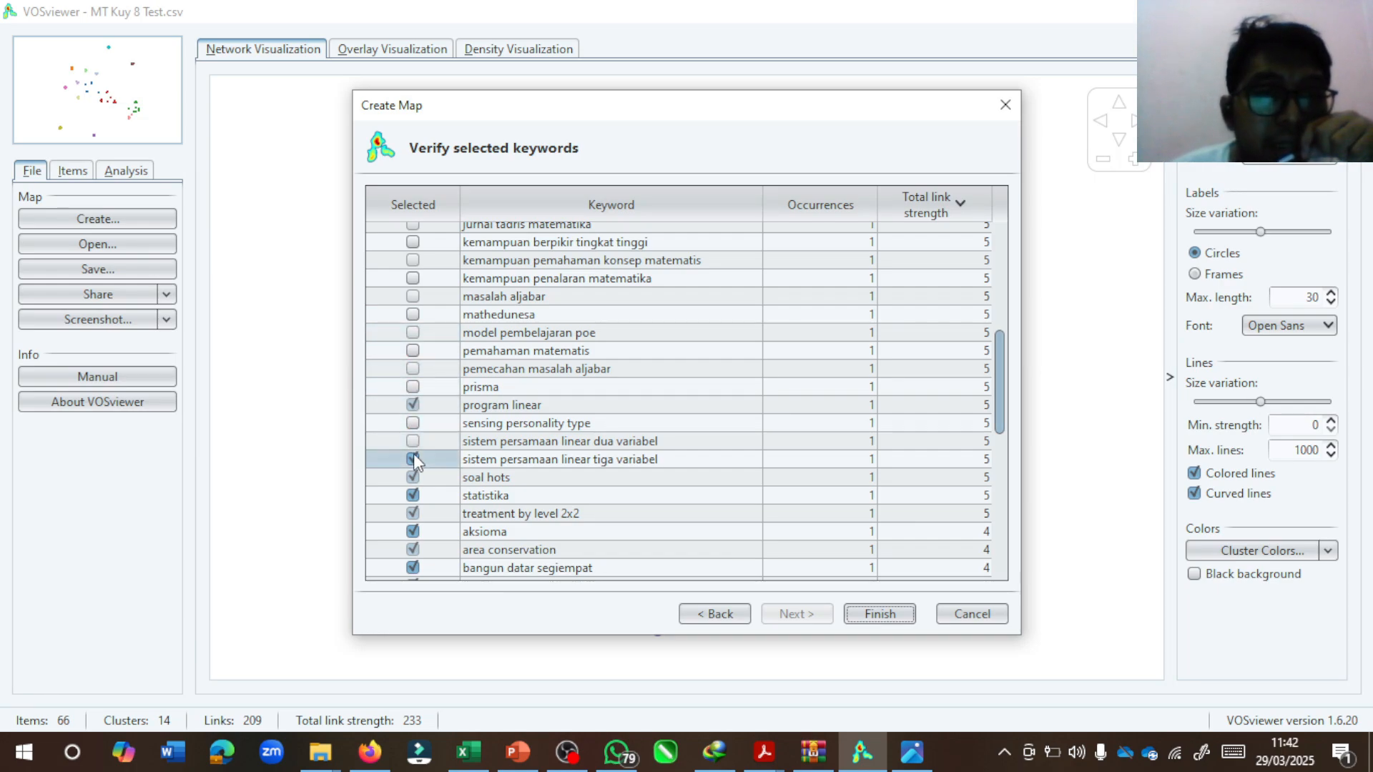
{"action": "left_click", "coordinate": [414, 514]}
{"action": "left_click", "coordinate": [413, 531]}
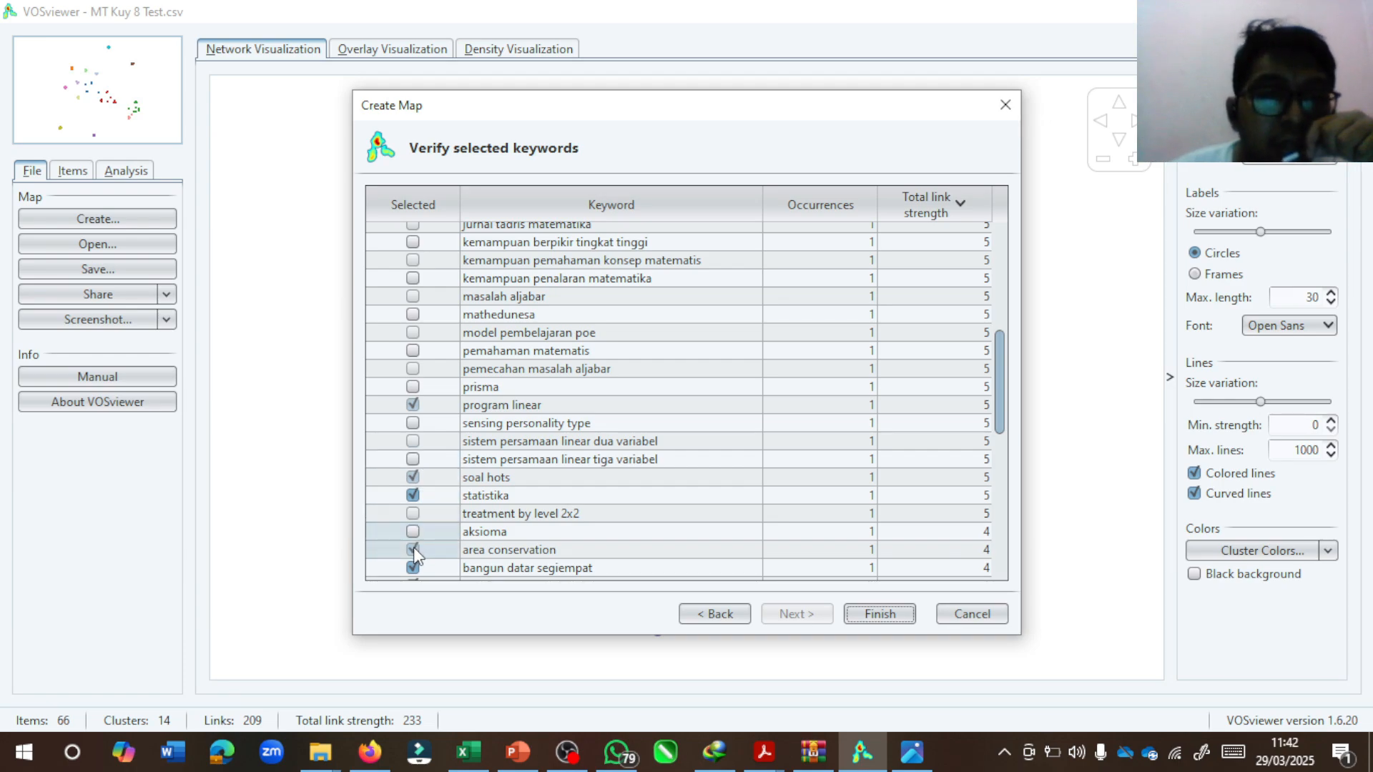
{"action": "left_click", "coordinate": [413, 549]}
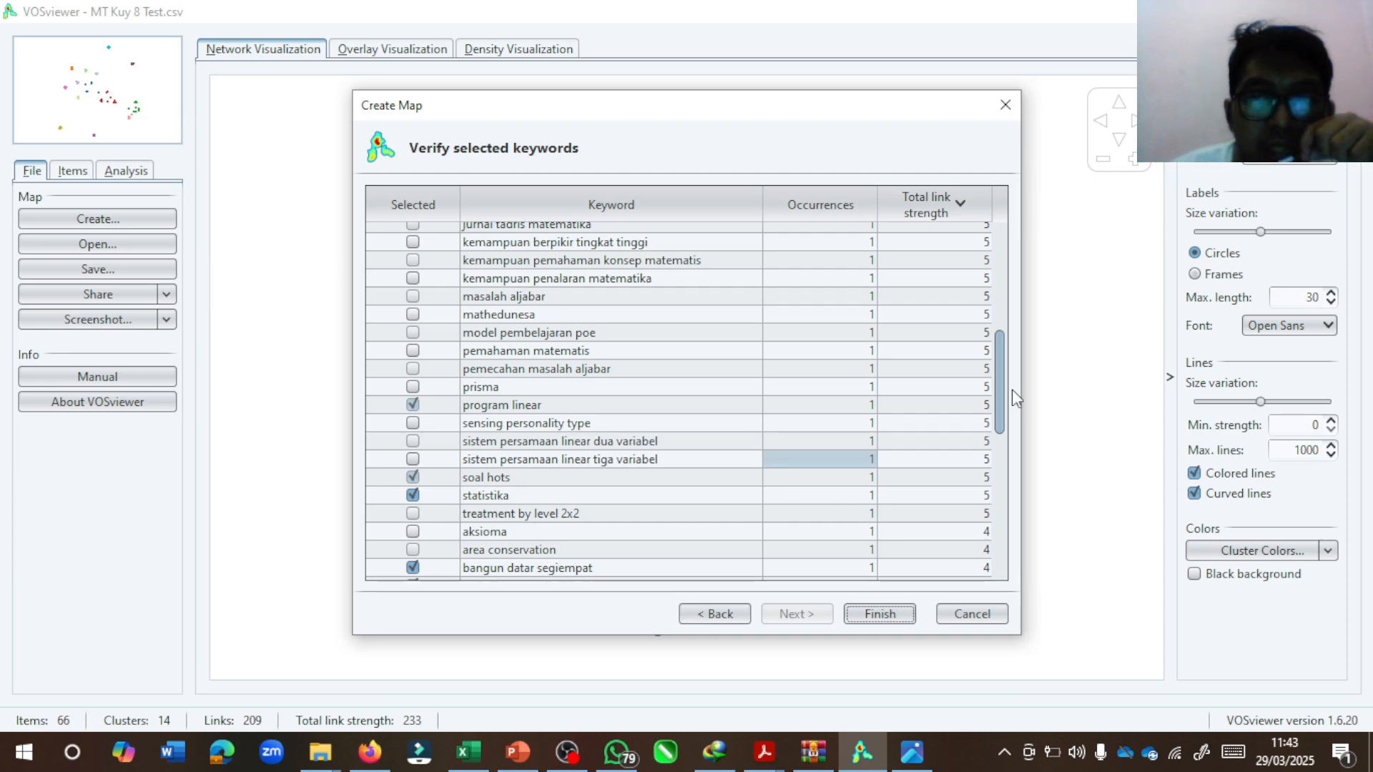
Exclude every keyword from deskriptif analitik through kemampuan koneksi matematis, keeping bangun datar segiempat through bentuk aljabar selected.
{"action": "left_click_drag", "start_coordinate": [1002, 391], "coordinate": [995, 465]}
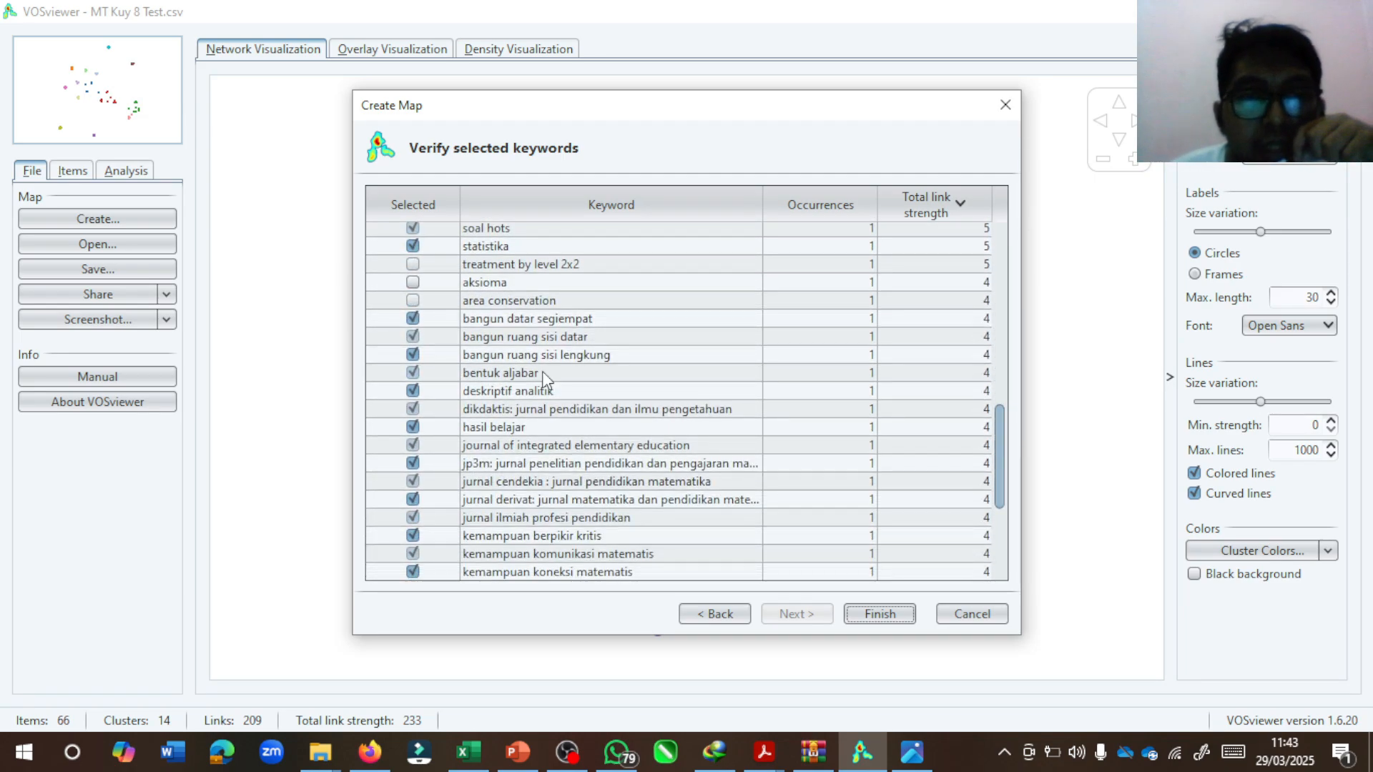
{"action": "left_click", "coordinate": [411, 391]}
{"action": "left_click", "coordinate": [414, 410]}
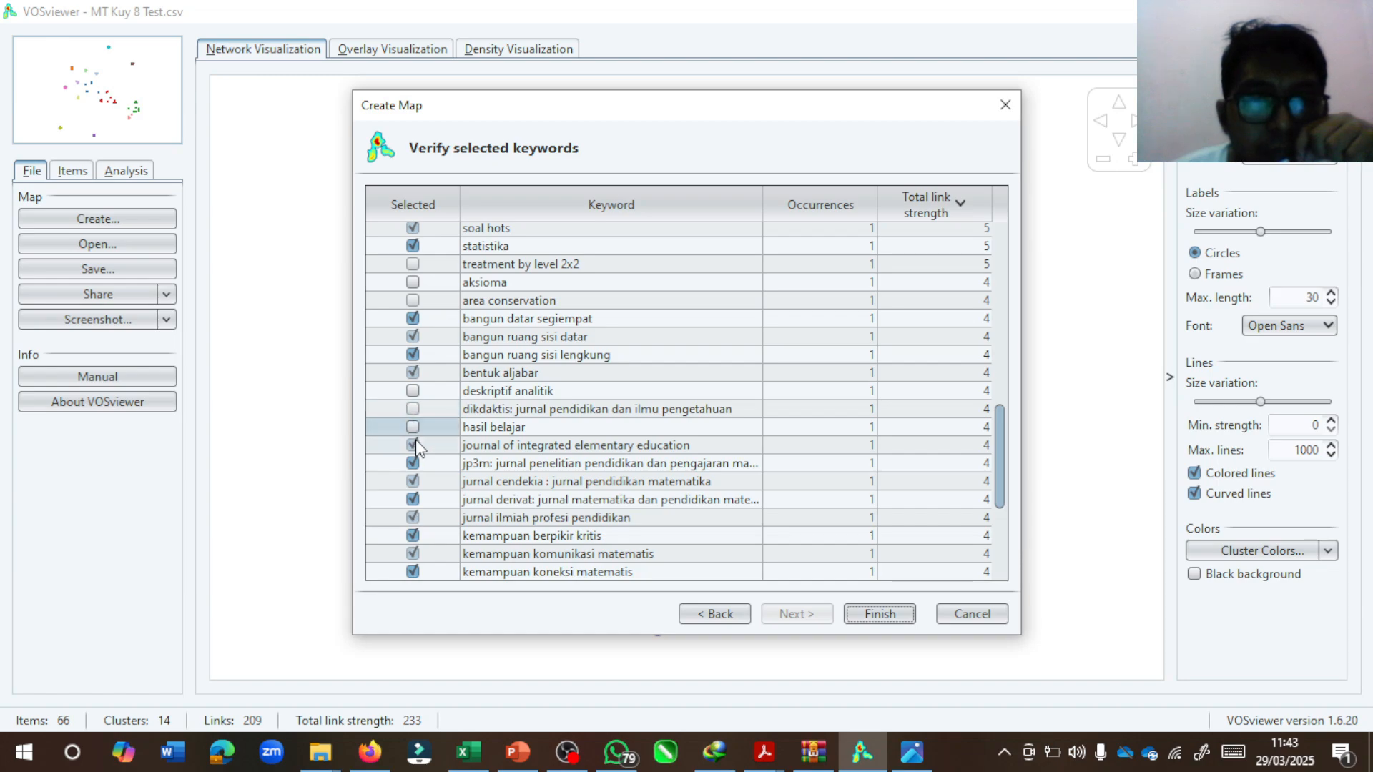
{"action": "left_click", "coordinate": [414, 441]}
{"action": "left_click", "coordinate": [415, 457]}
{"action": "left_click", "coordinate": [414, 475]}
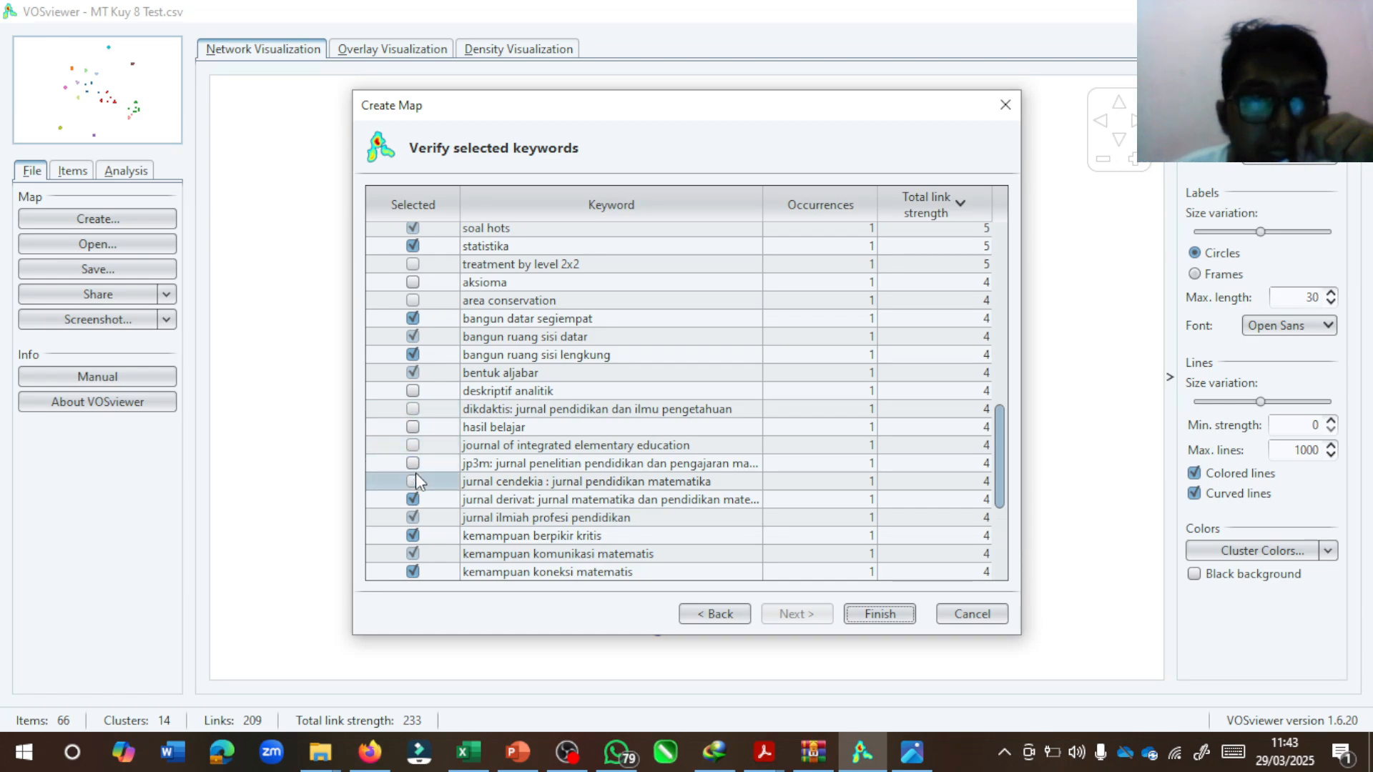
{"action": "left_click", "coordinate": [414, 500]}
{"action": "left_click", "coordinate": [415, 517]}
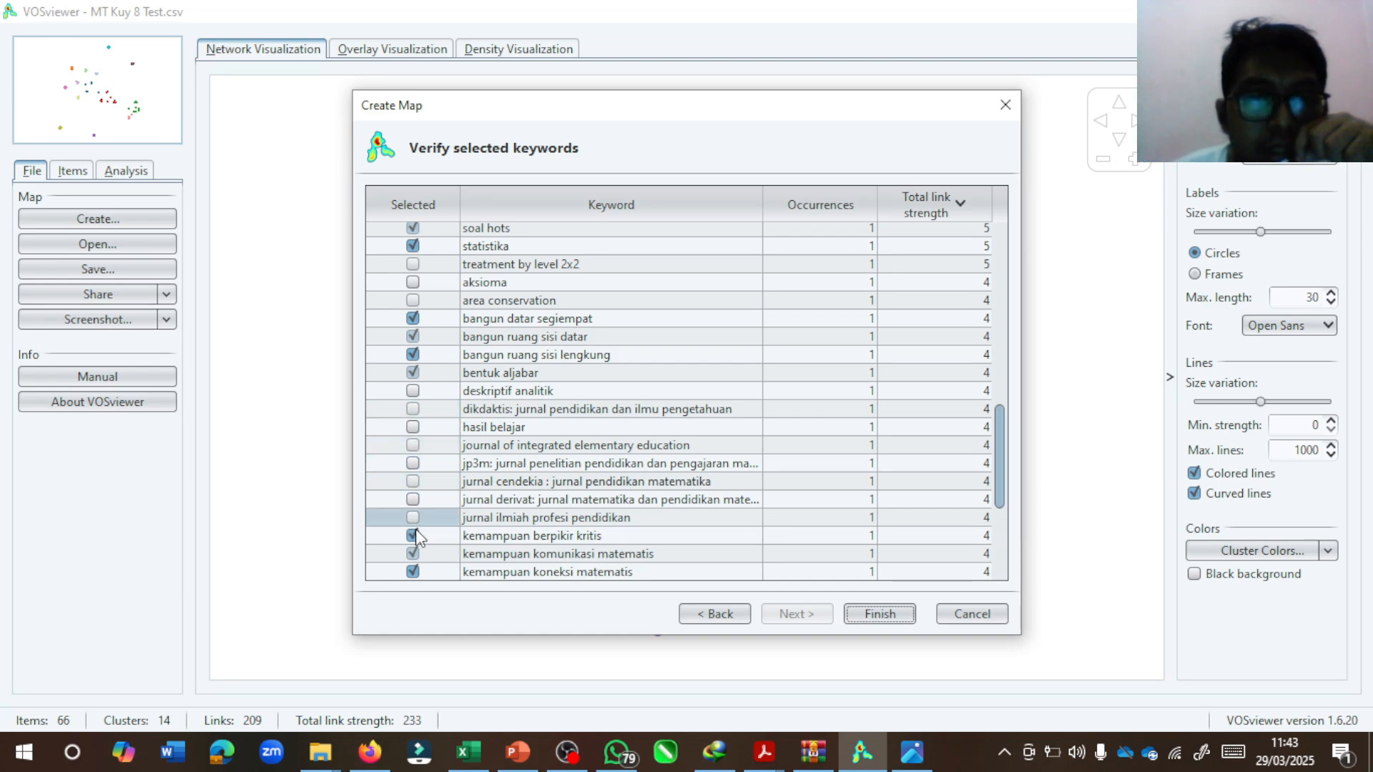
{"action": "left_click", "coordinate": [415, 533]}
{"action": "left_click", "coordinate": [415, 553]}
{"action": "left_click", "coordinate": [415, 570]}
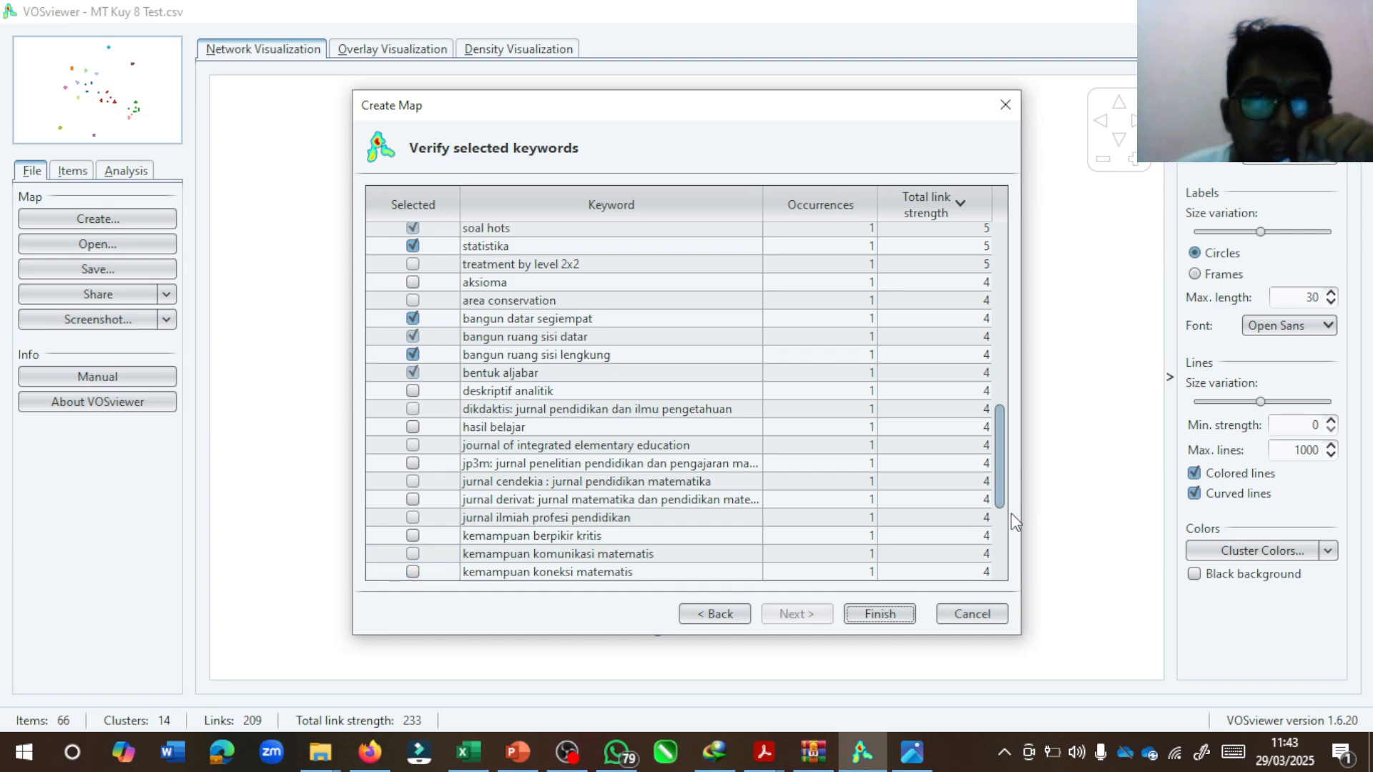
Exclude every keyword from kemampuan pebakaran through ptk, keeping relasi dan fungsi and trigonometri selected.
{"action": "left_click_drag", "start_coordinate": [1002, 497], "coordinate": [994, 576]}
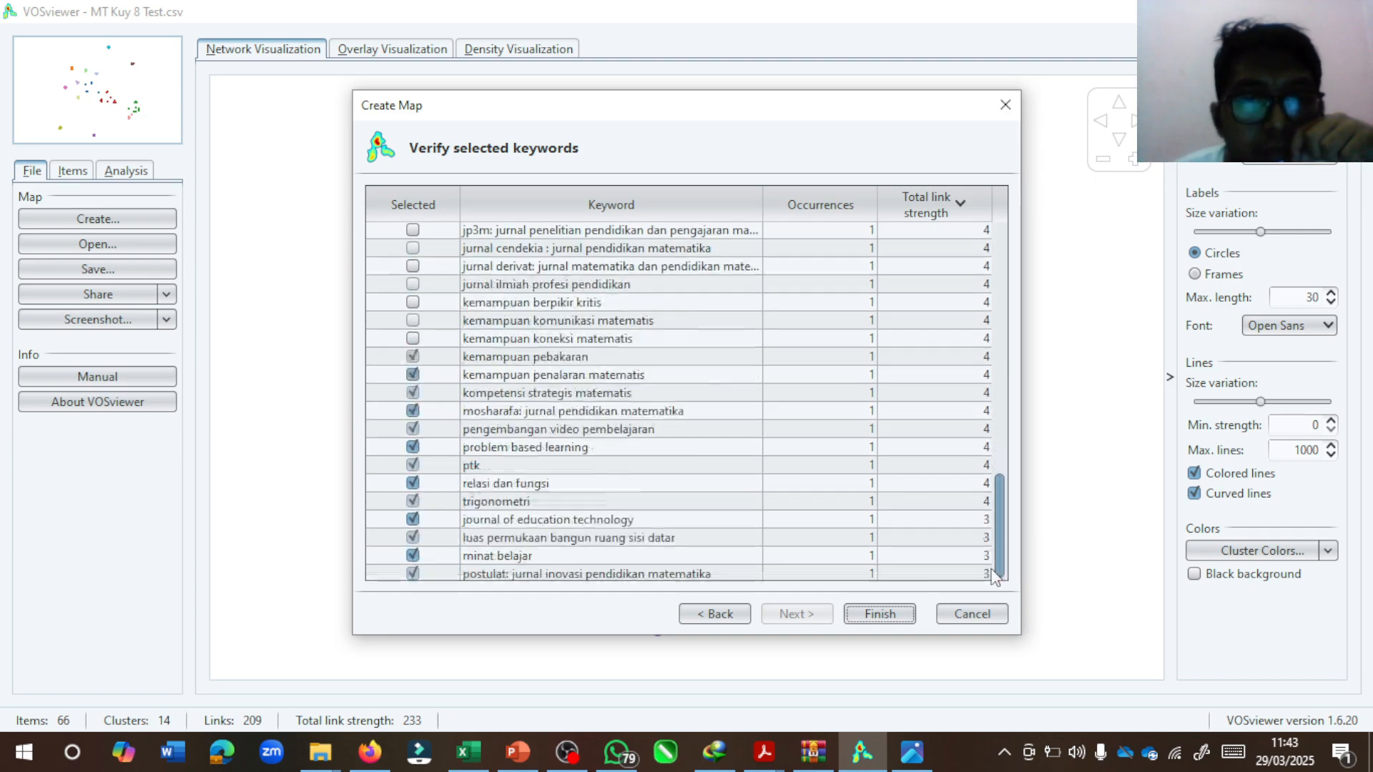
{"action": "left_click", "coordinate": [412, 357]}
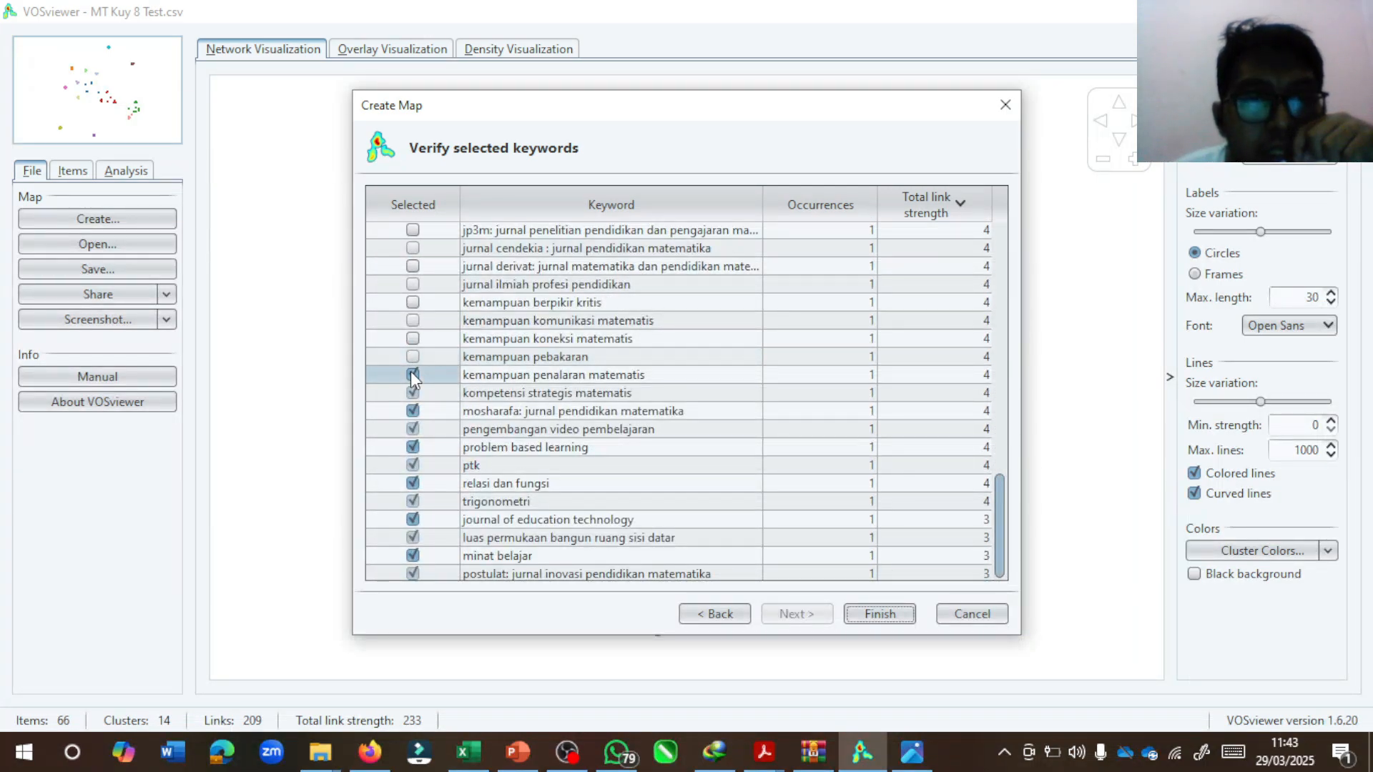
{"action": "left_click", "coordinate": [412, 373]}
{"action": "left_click", "coordinate": [418, 405]}
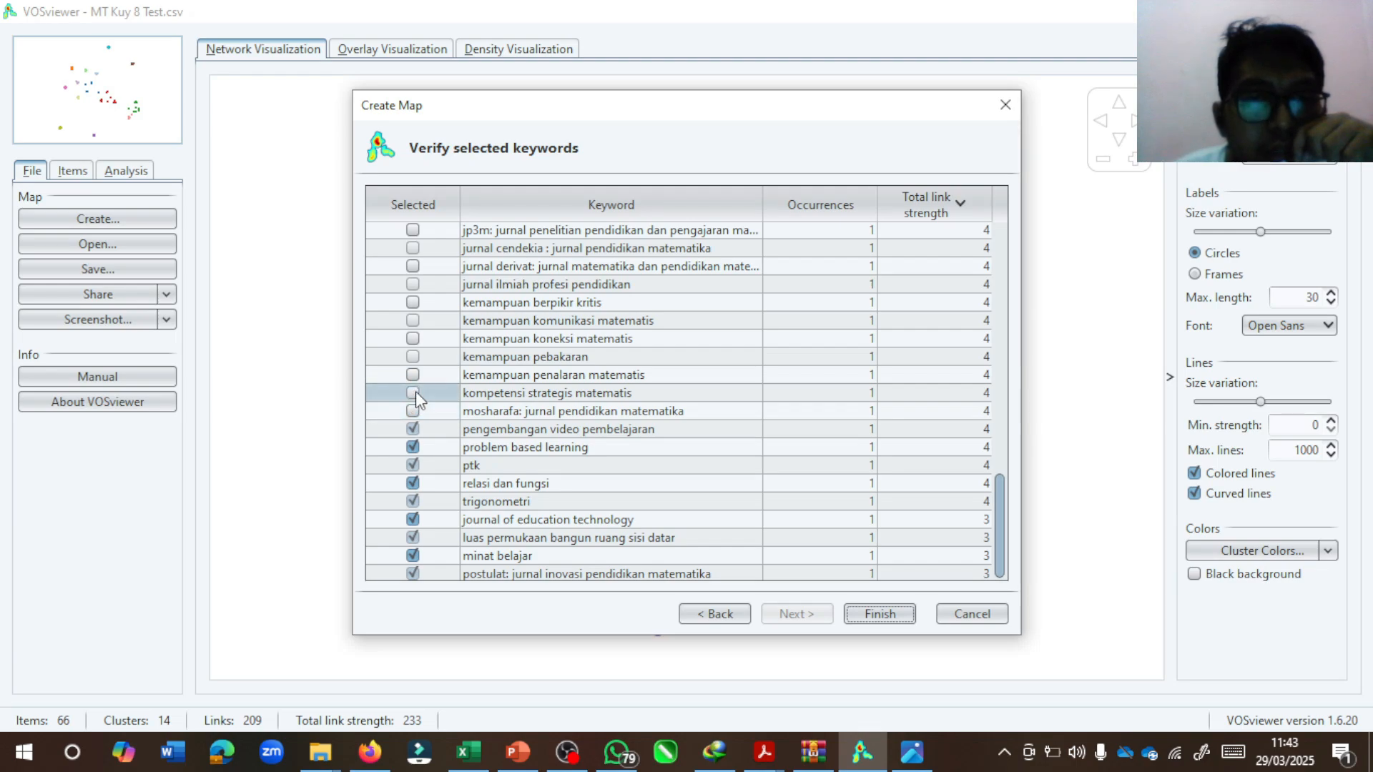
{"action": "left_click", "coordinate": [413, 431]}
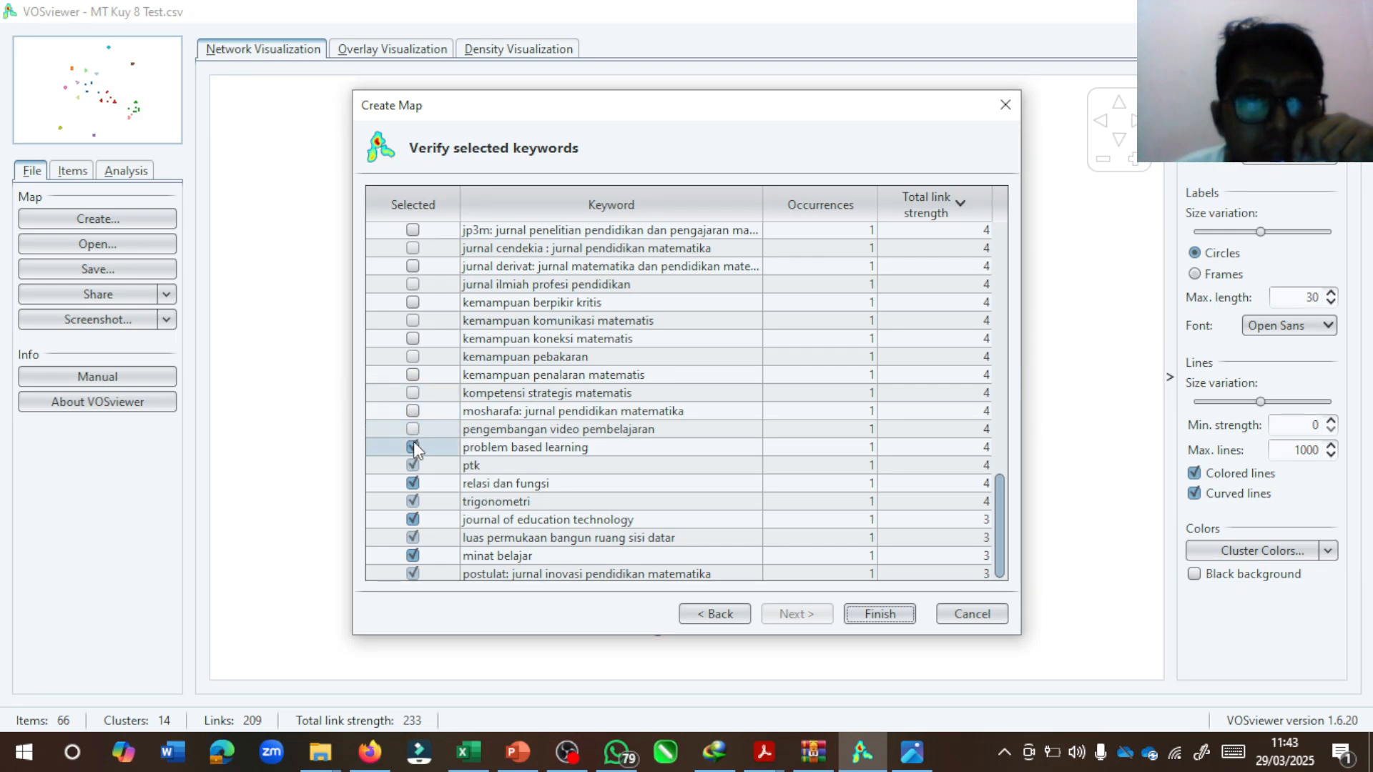
{"action": "left_click", "coordinate": [414, 447]}
{"action": "left_click", "coordinate": [412, 466]}
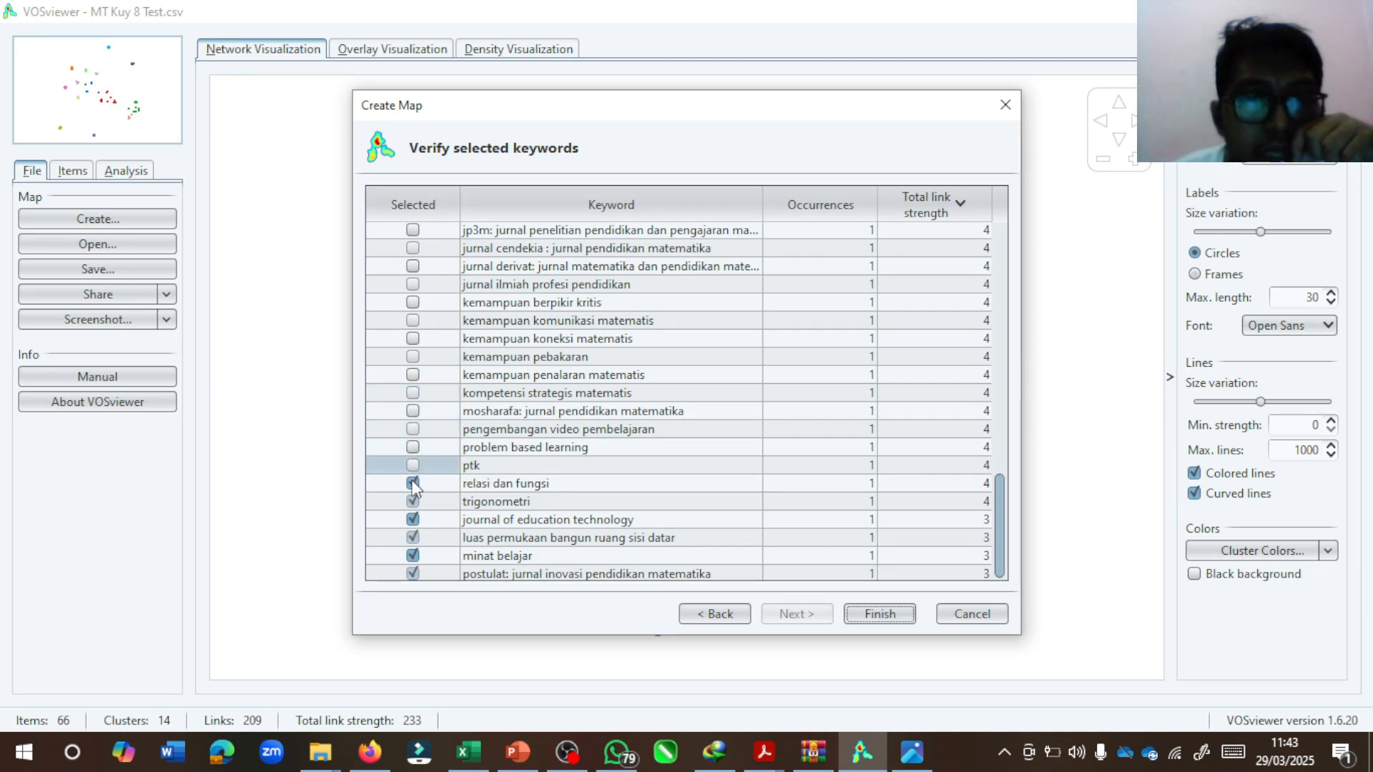
Exclude journal of education technology, minat belajar and postulat: jurnal inovasi pendidikan matematika, and generate the map from the remaining keywords.
{"action": "left_click", "coordinate": [412, 519]}
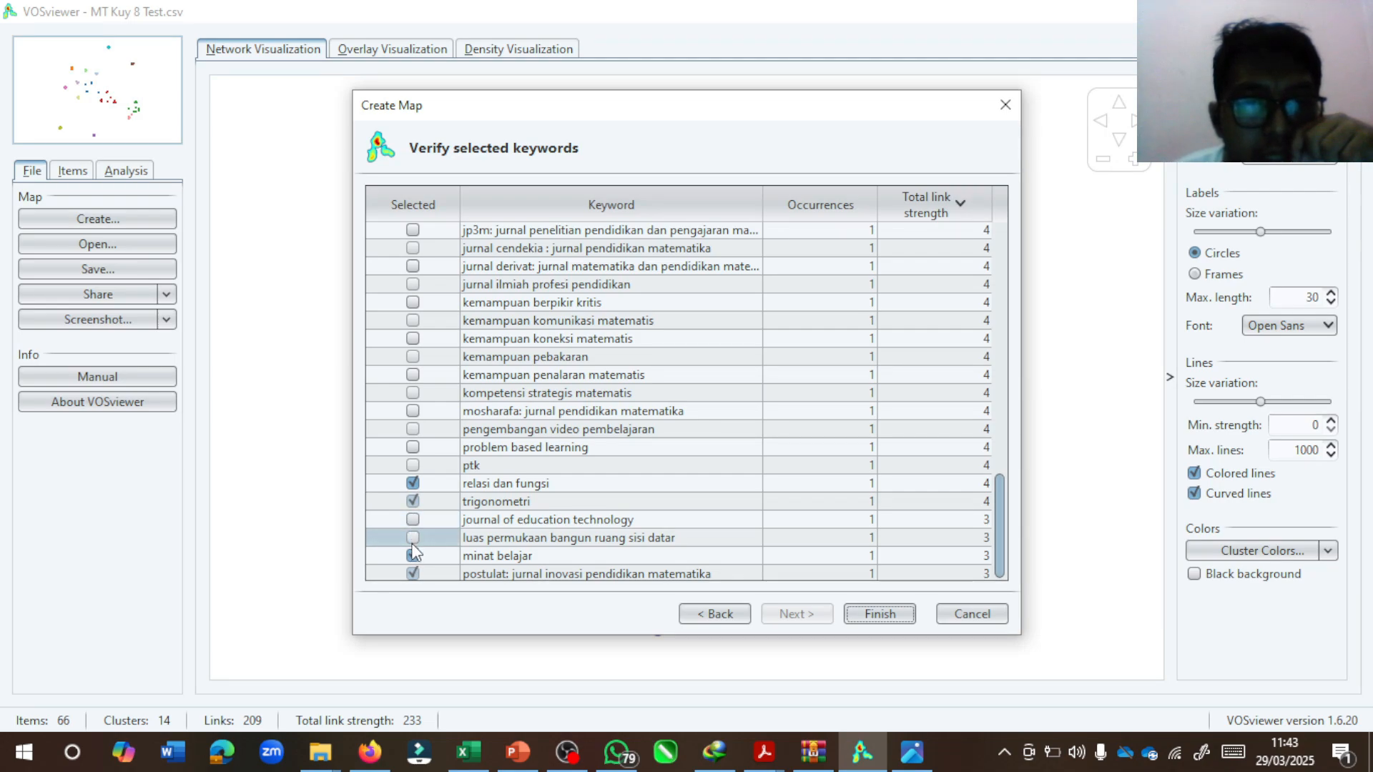
{"action": "left_click", "coordinate": [413, 556]}
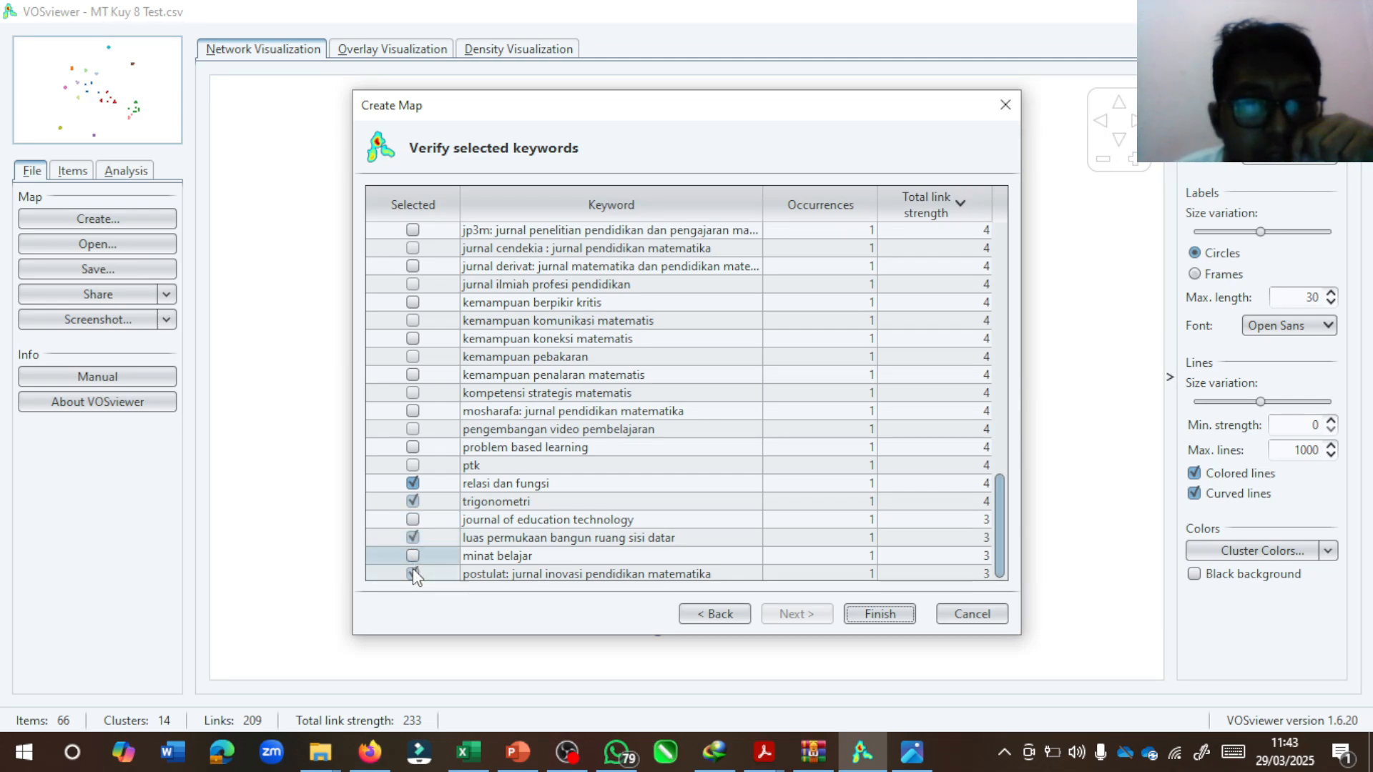
{"action": "left_click", "coordinate": [412, 573]}
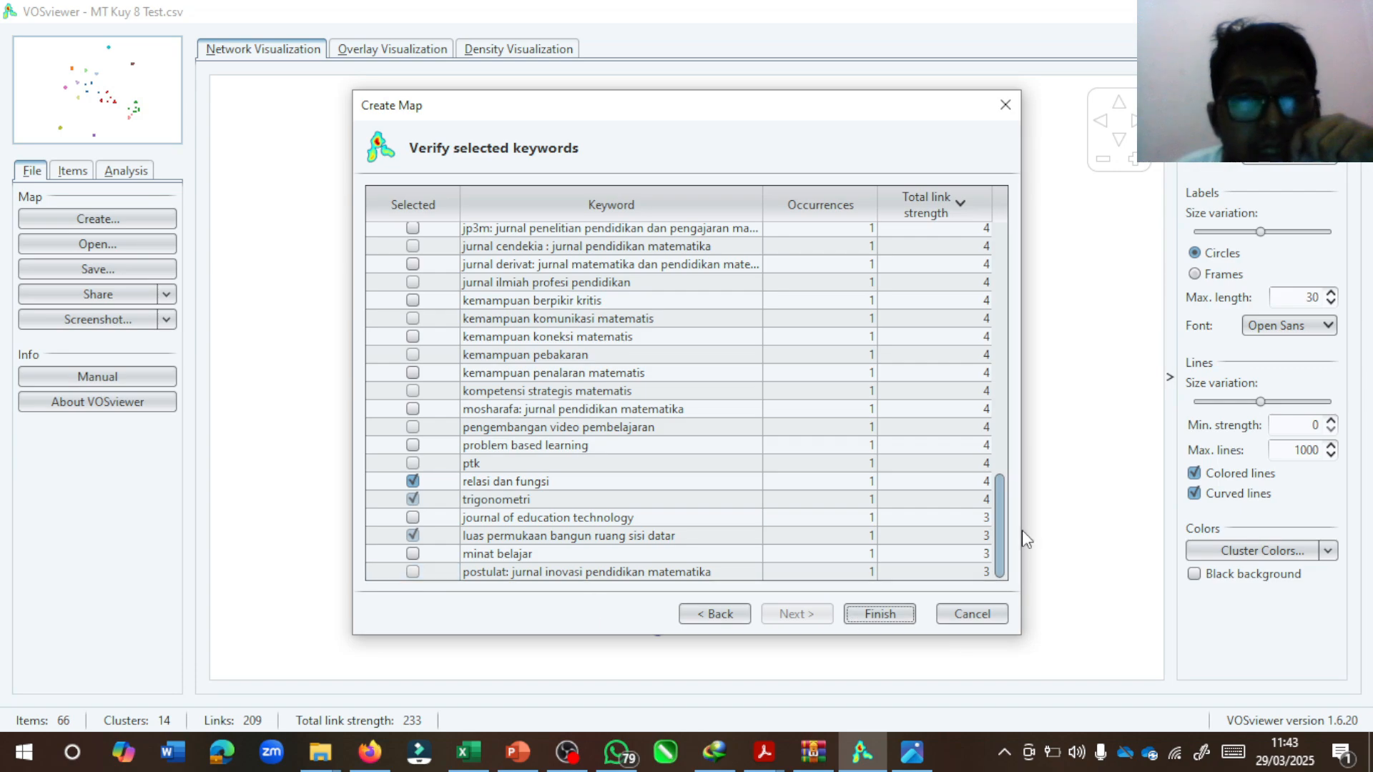
{"action": "left_click_drag", "start_coordinate": [998, 532], "coordinate": [985, 668]}
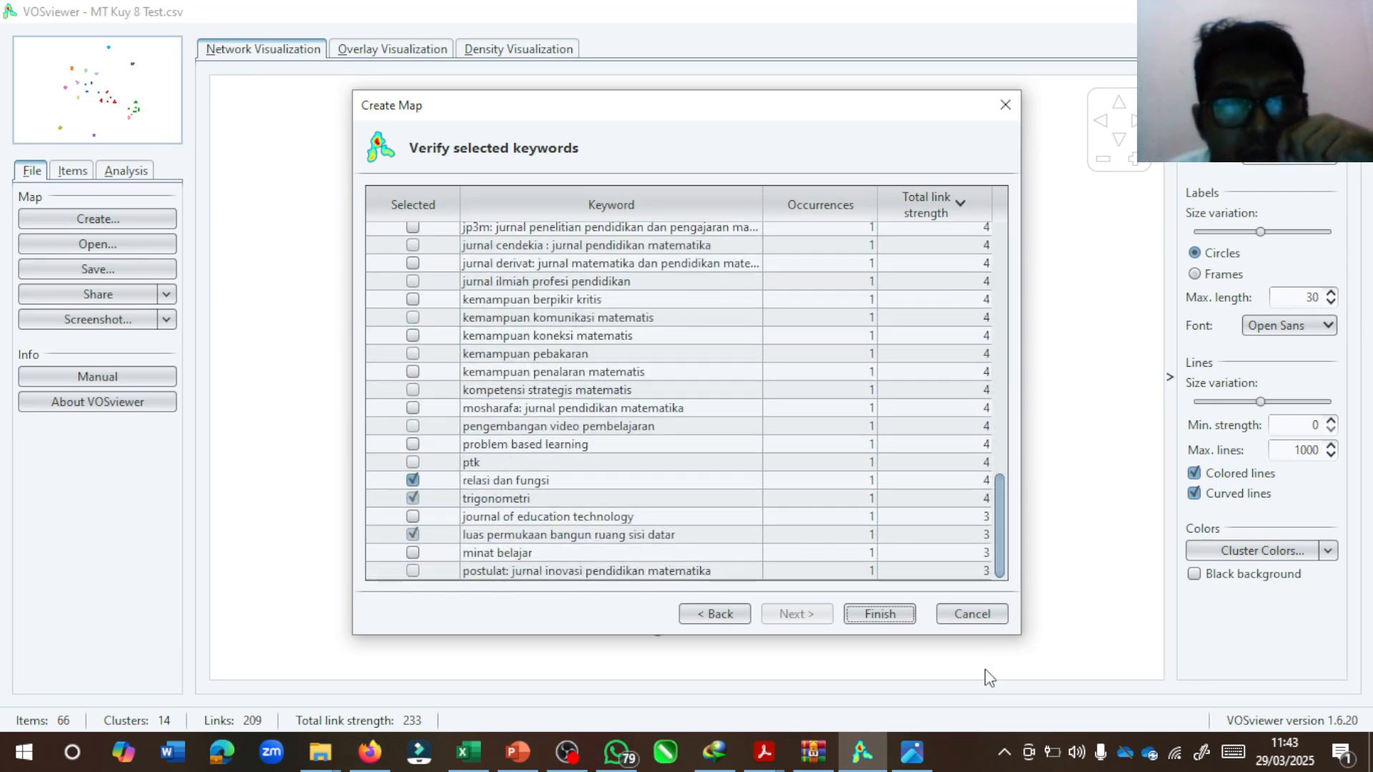
{"action": "left_click", "coordinate": [880, 614]}
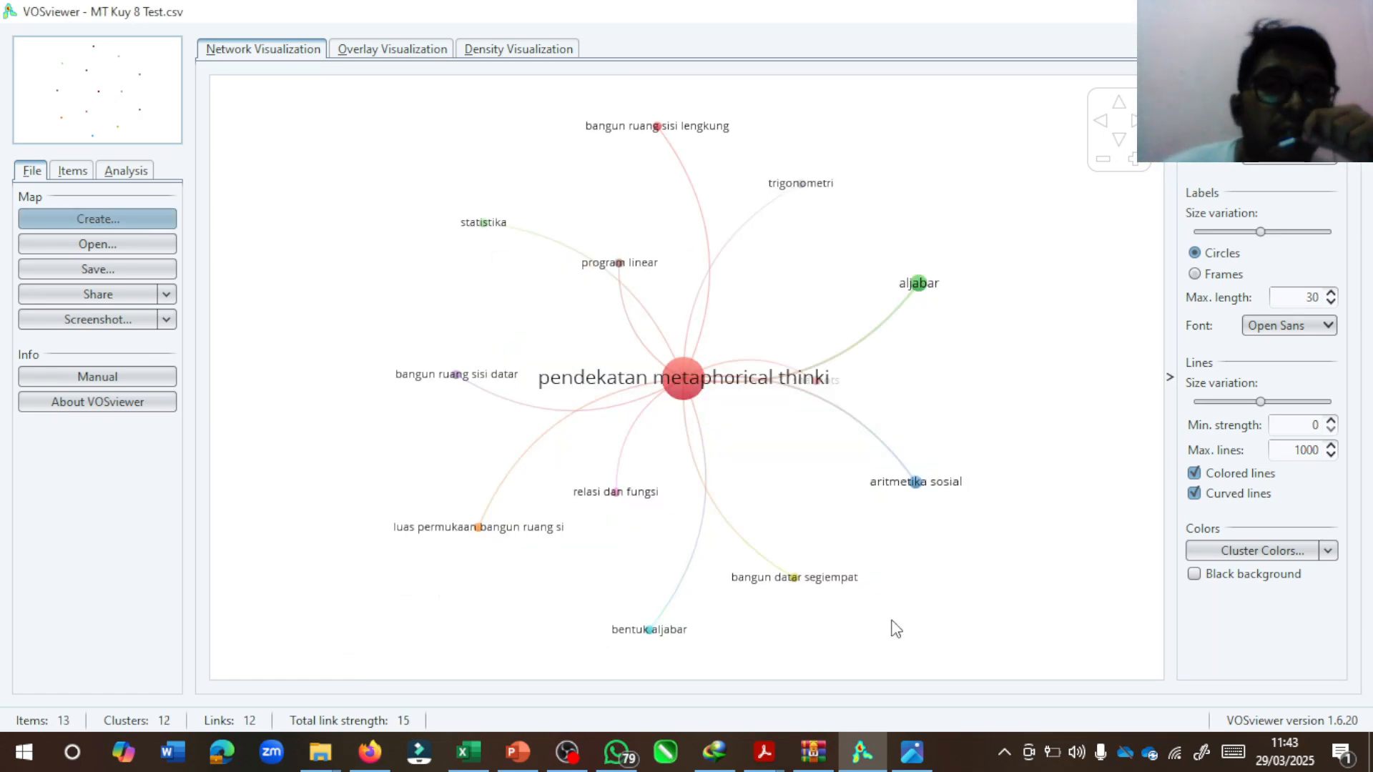
Examine the map in the overlay and density visualizations, return to the network visualization, and check the screenshot saving options without saving.
{"action": "left_click", "coordinate": [428, 54]}
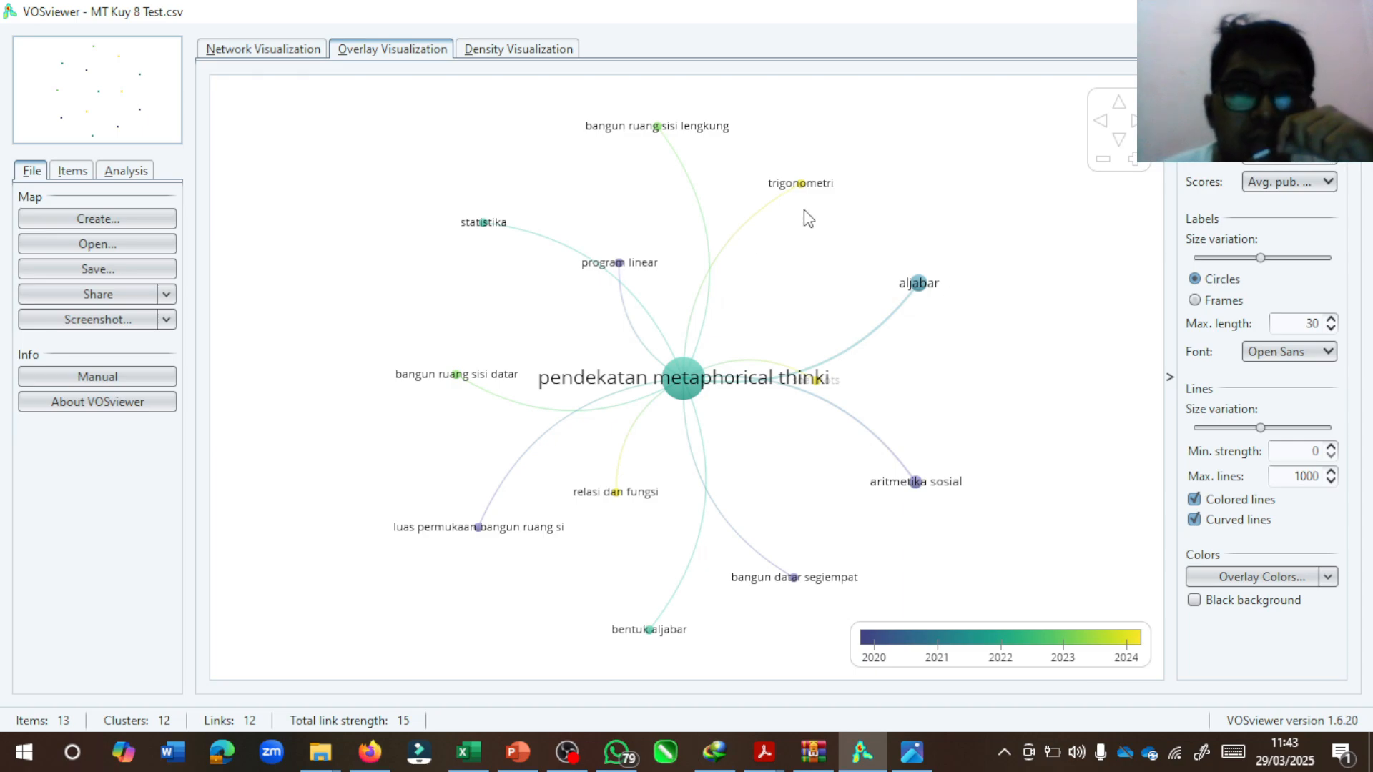
{"action": "left_click", "coordinate": [542, 50]}
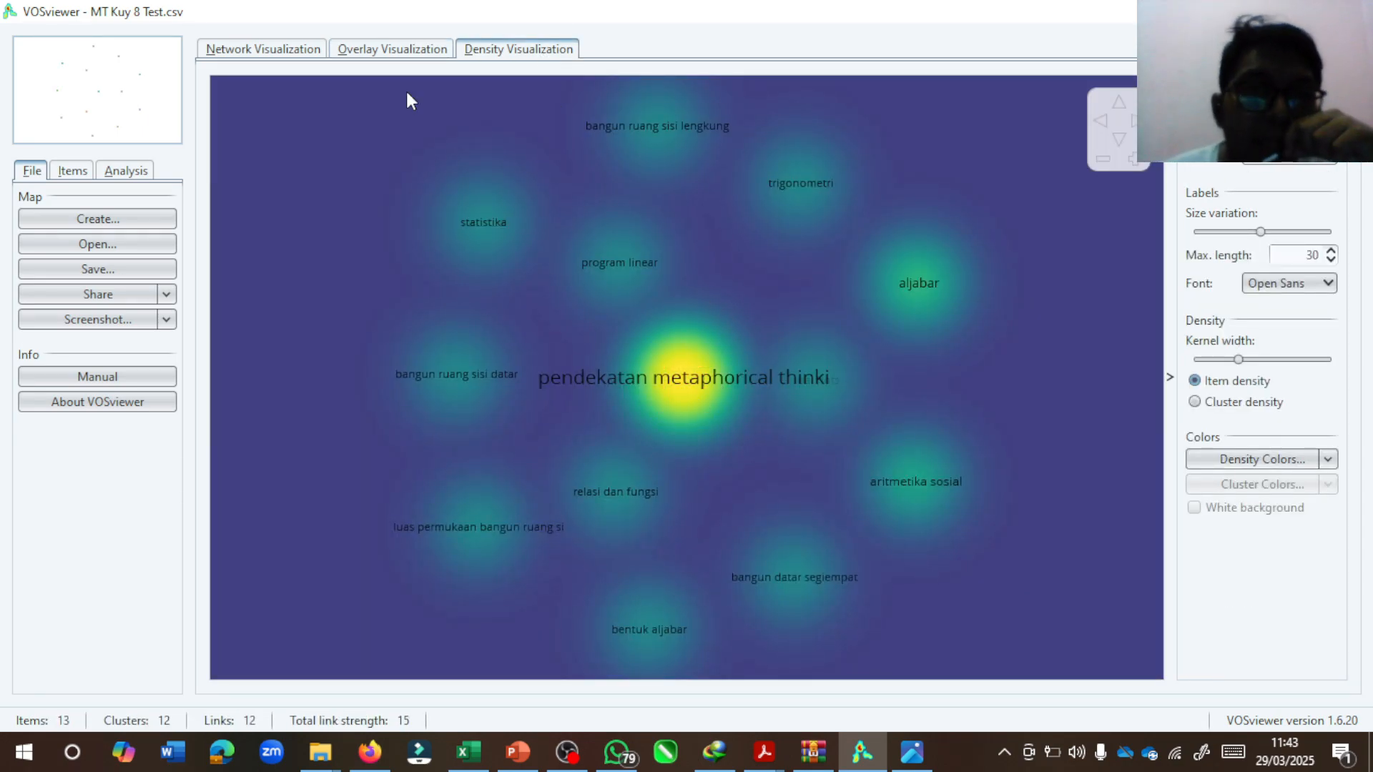
{"action": "left_click", "coordinate": [266, 57]}
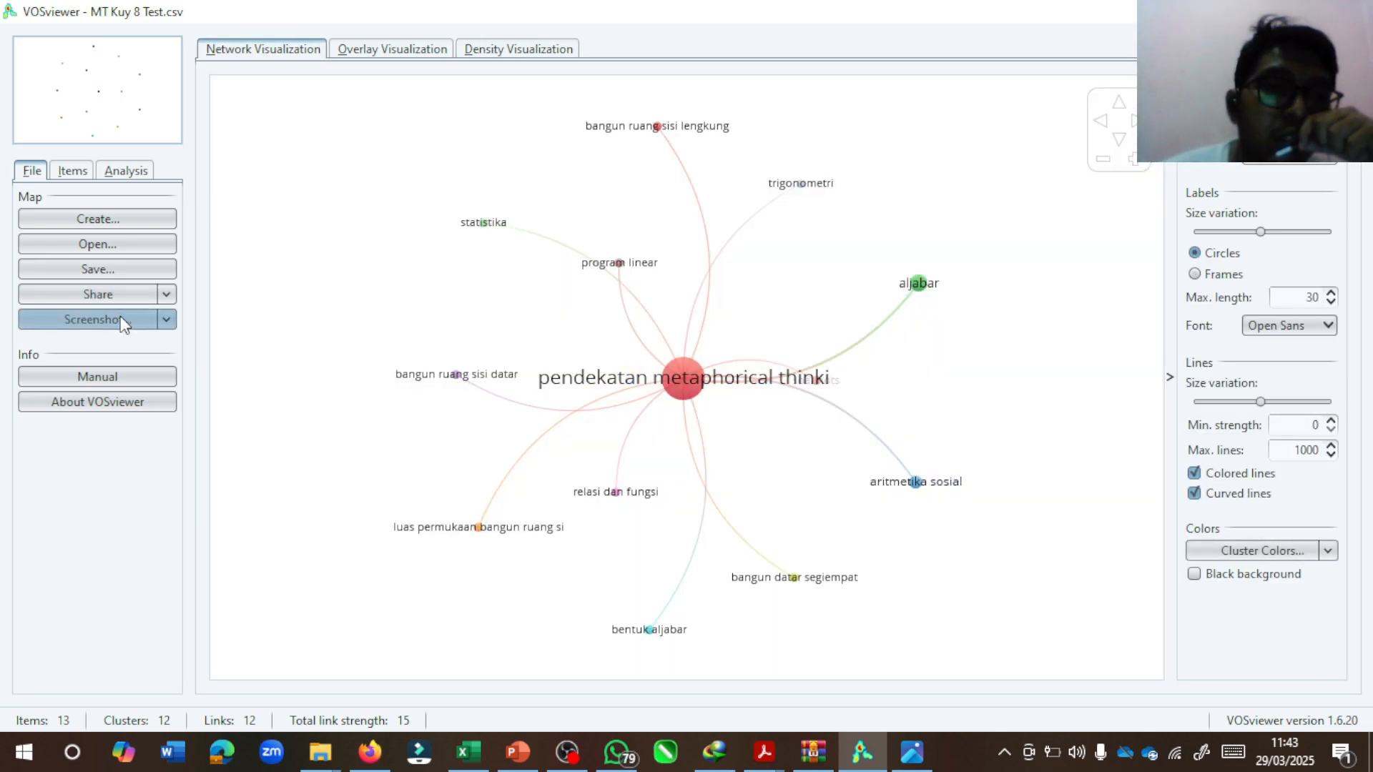
{"action": "left_click", "coordinate": [97, 320]}
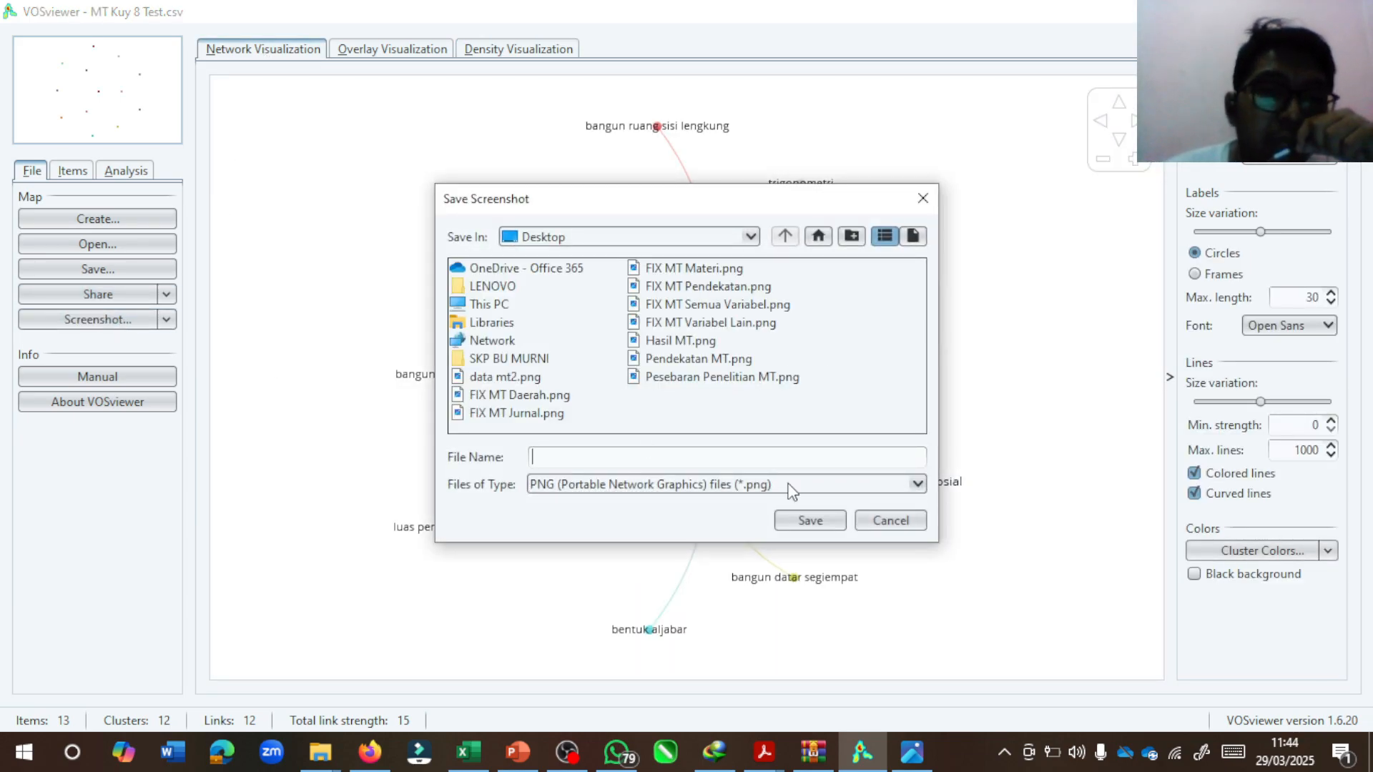
{"action": "left_click", "coordinate": [917, 529]}
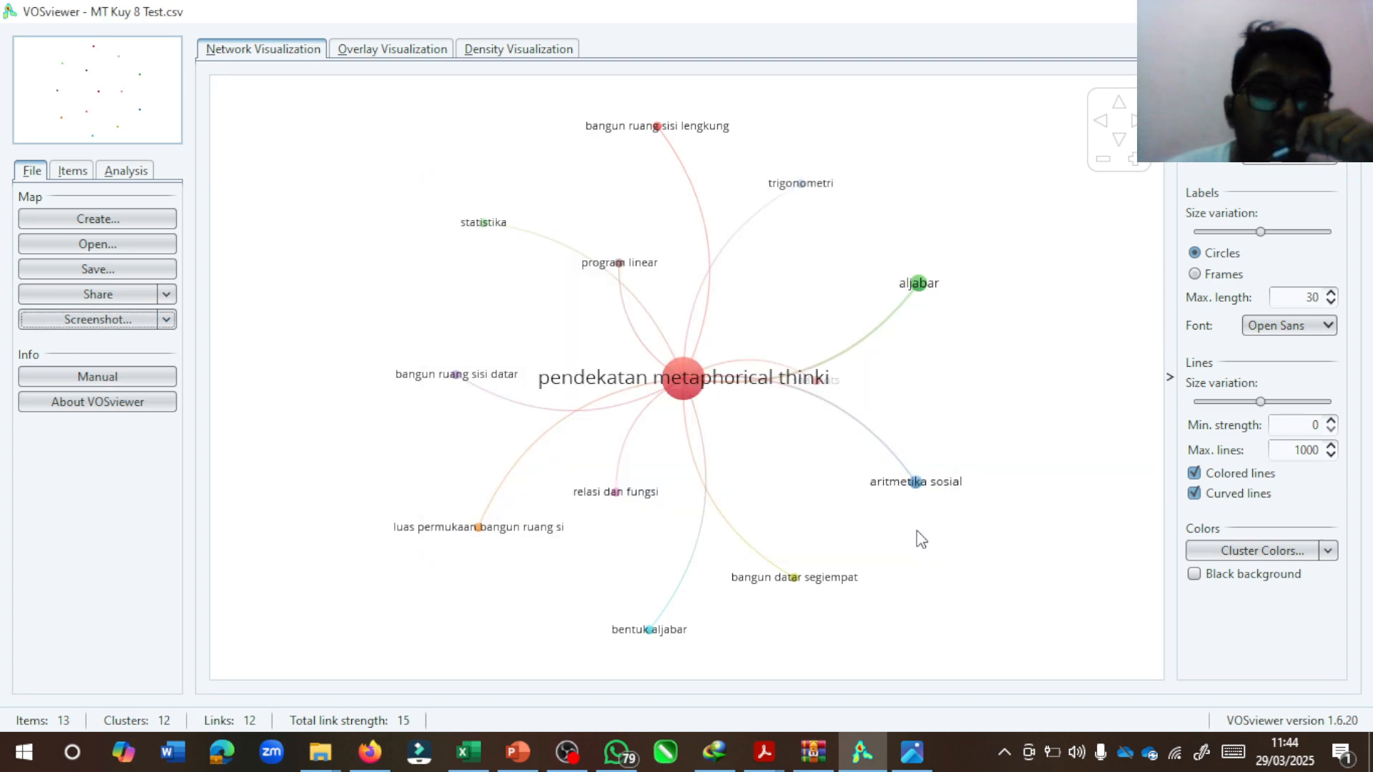
Switch to Photos to view the saved maps up to FIX MT Materi.png, and return to VOSviewer.
{"action": "left_click", "coordinate": [933, 759]}
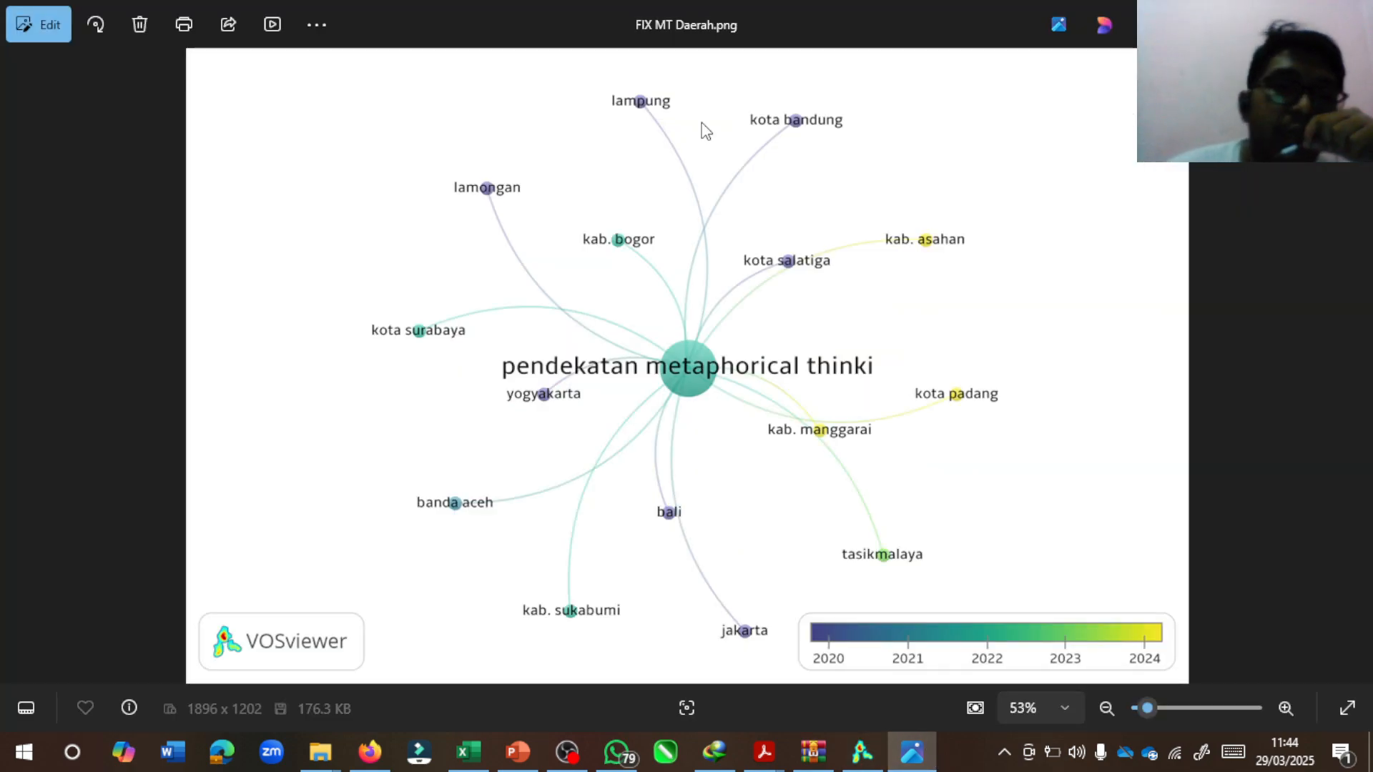
{"action": "key", "text": "Right"}
{"action": "key", "text": "Right"}
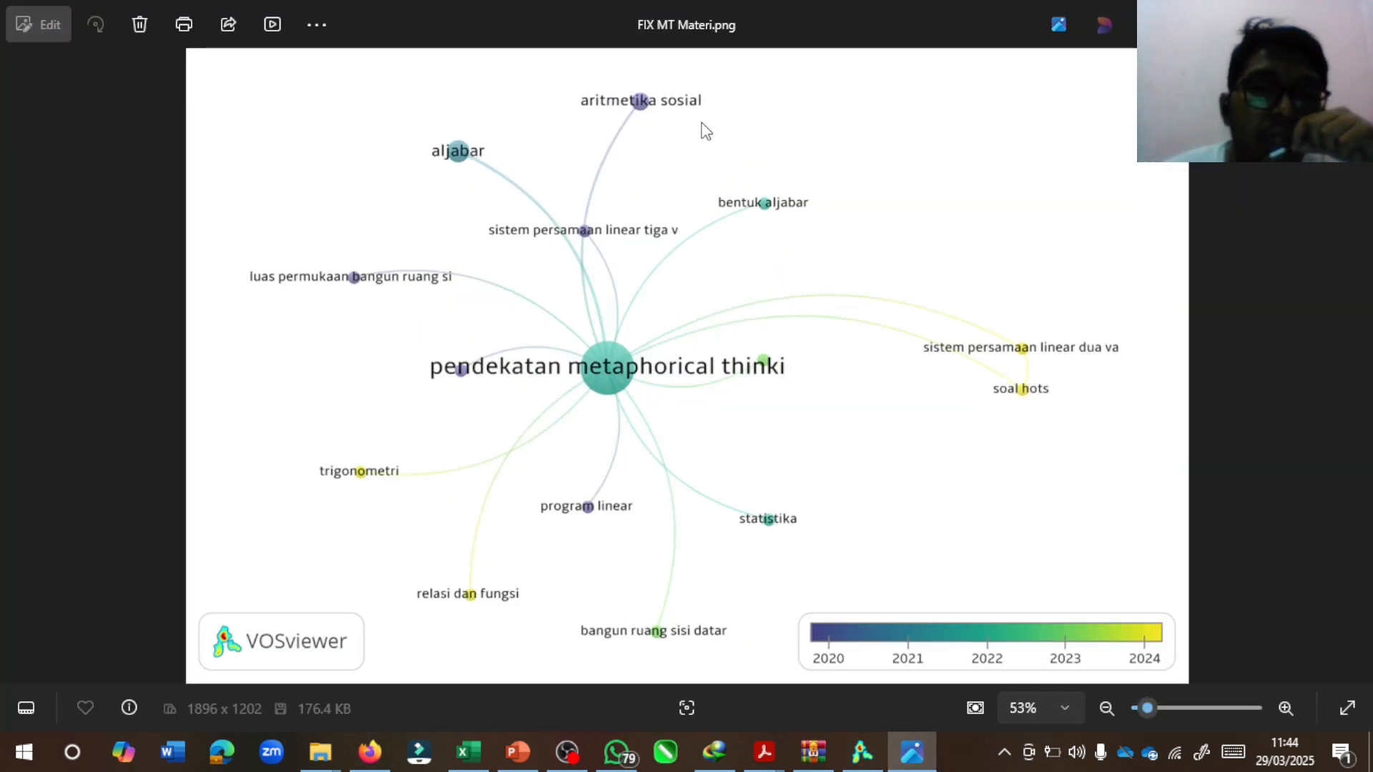
{"action": "left_click", "coordinate": [881, 761]}
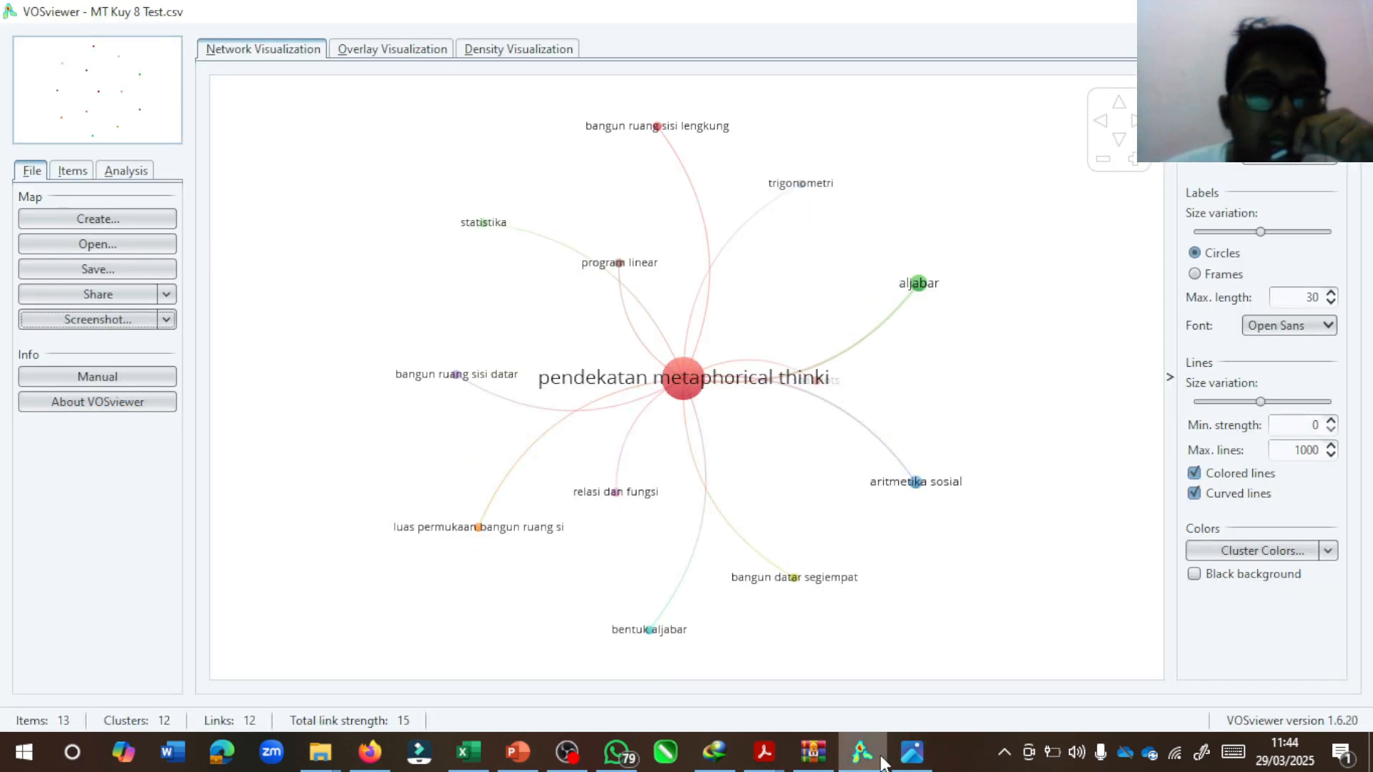
Start another bibliographic map from the same file, using co-occurrence of index keywords with full counting.
{"action": "left_click", "coordinate": [68, 223]}
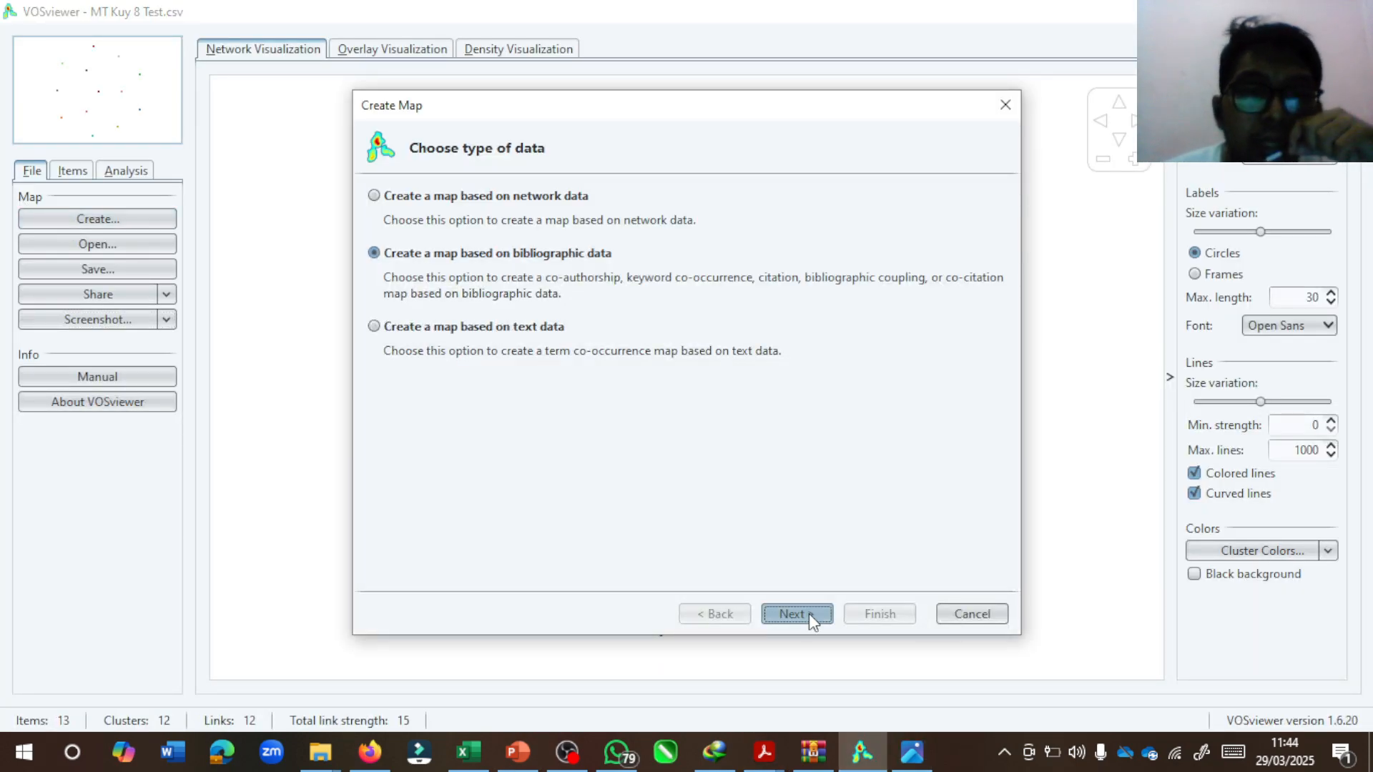
{"action": "left_click", "coordinate": [809, 614]}
{"action": "left_click", "coordinate": [808, 614]}
{"action": "left_click", "coordinate": [808, 614]}
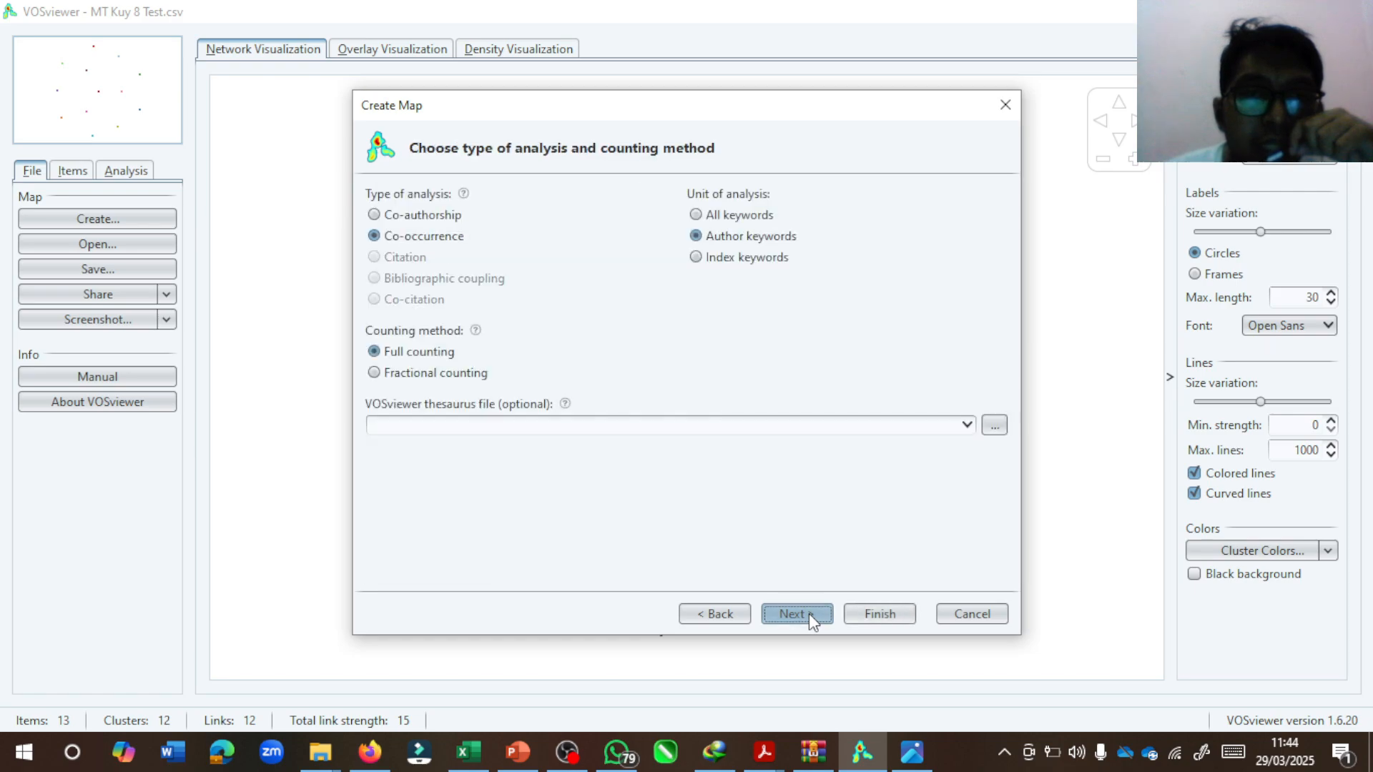
{"action": "left_click", "coordinate": [730, 260]}
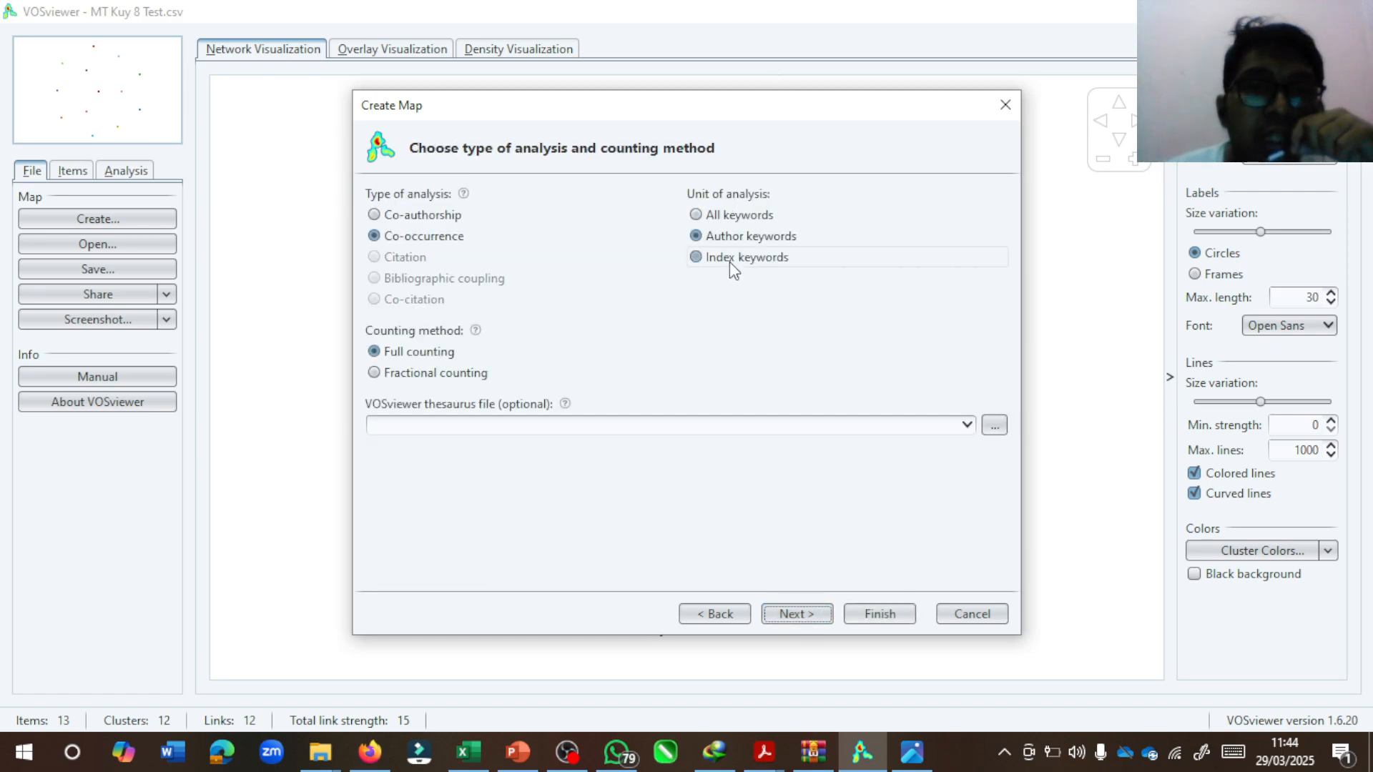
{"action": "left_click", "coordinate": [821, 617]}
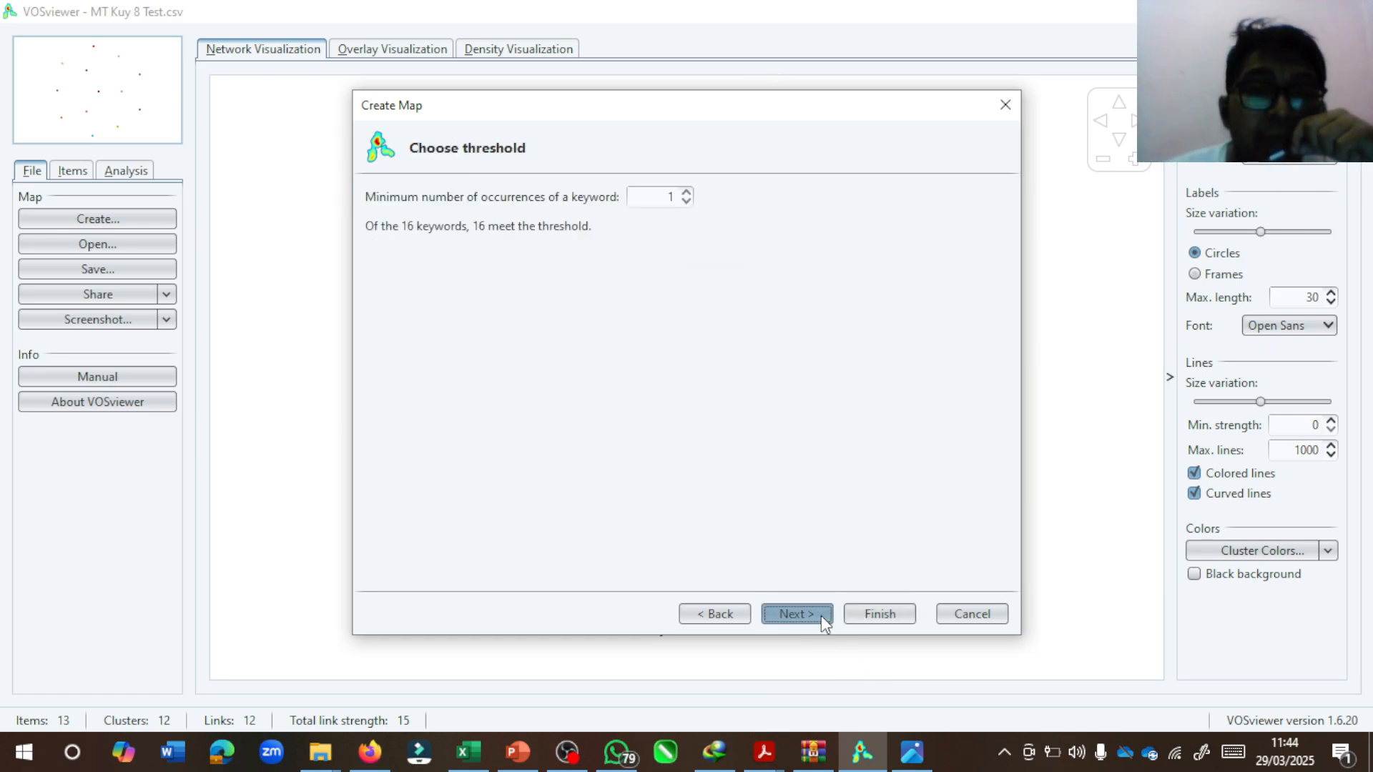
Accept a minimum of 1 keyword occurrence and generate the map with all listed region keywords.
{"action": "left_click", "coordinate": [821, 616]}
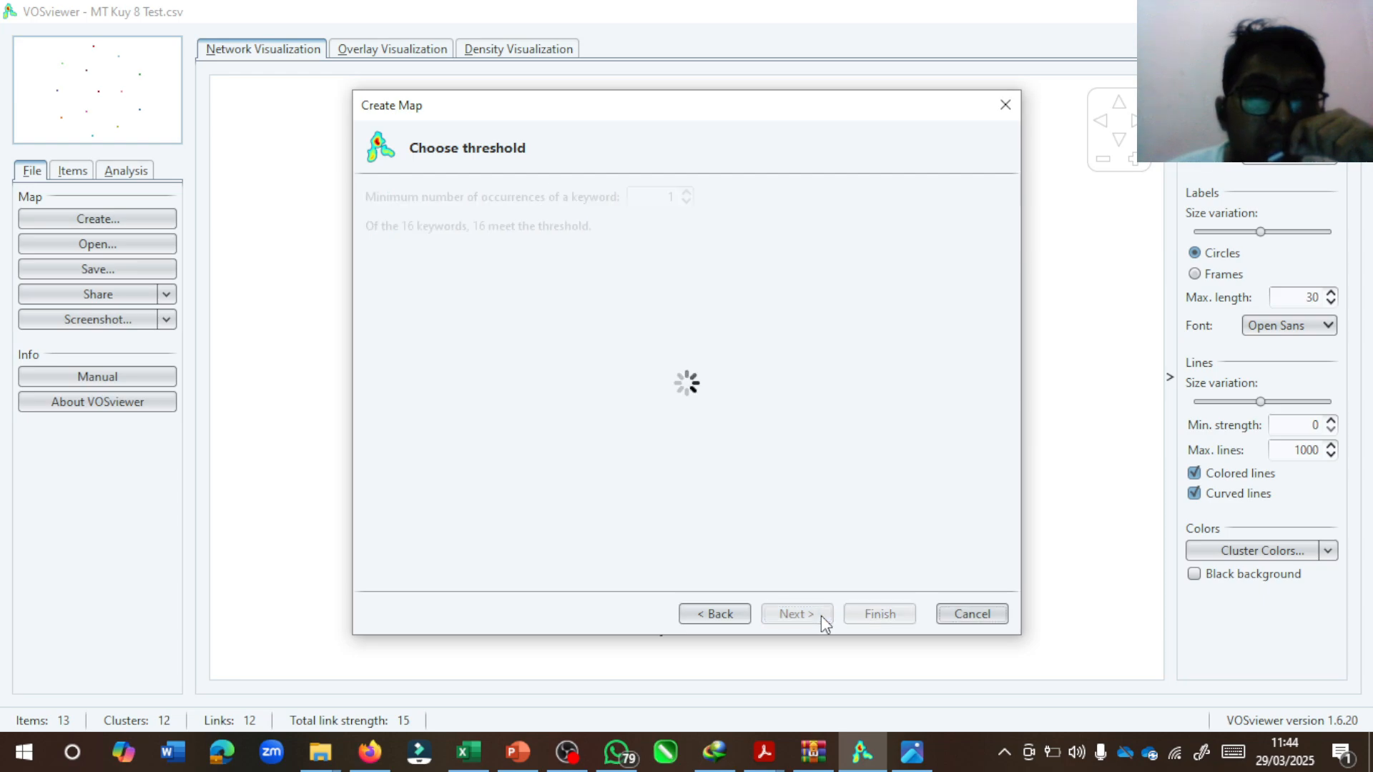
{"action": "left_click", "coordinate": [821, 615]}
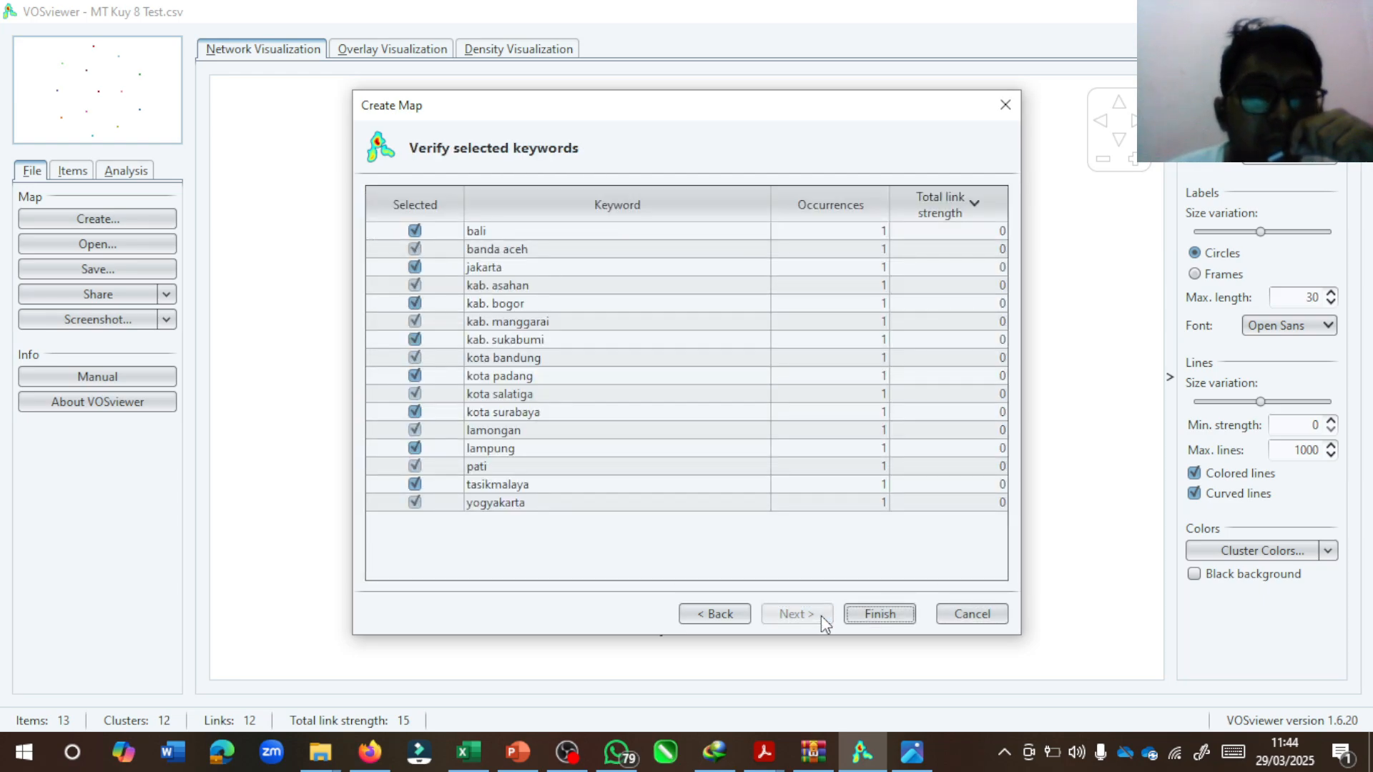
{"action": "left_click", "coordinate": [858, 615]}
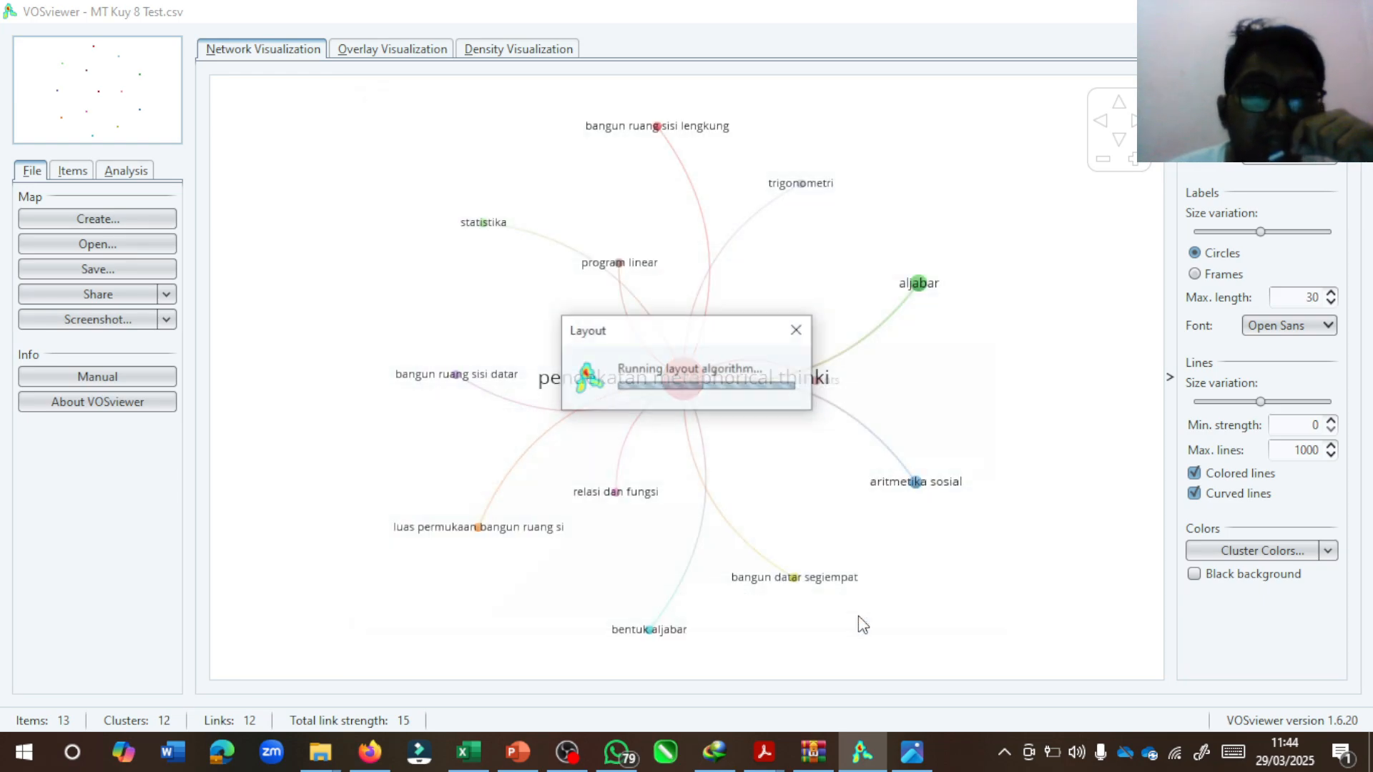